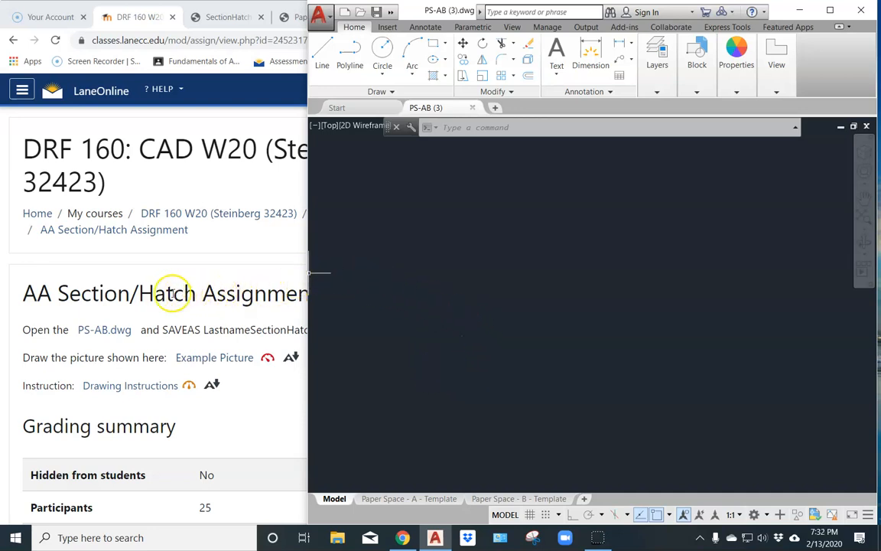
Step: Review the assignment page, the dimensioned example drawing and the SectionHatch directions in the browser
click(140, 293)
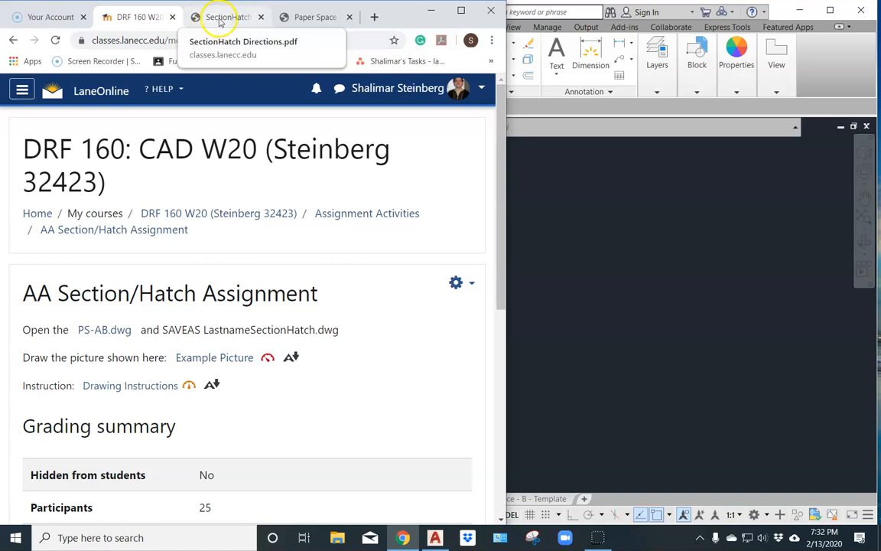
click(319, 17)
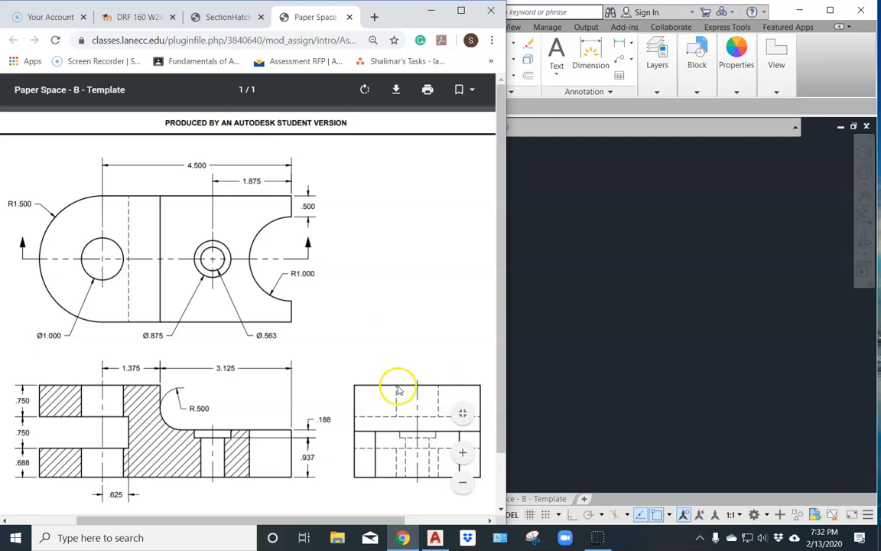
click(238, 18)
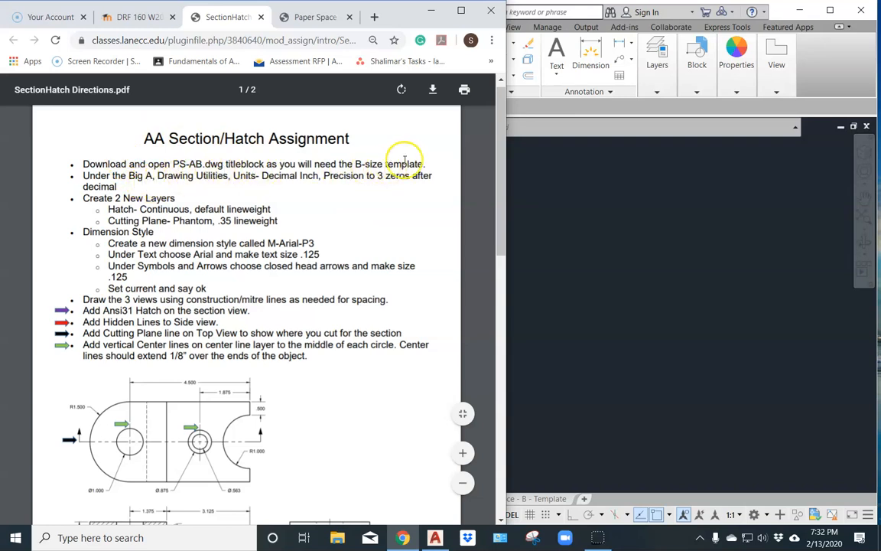
Step: Switch to AutoCAD and set the drawing units to a length precision of 0.000 with inches as the insertion scale
click(614, 171)
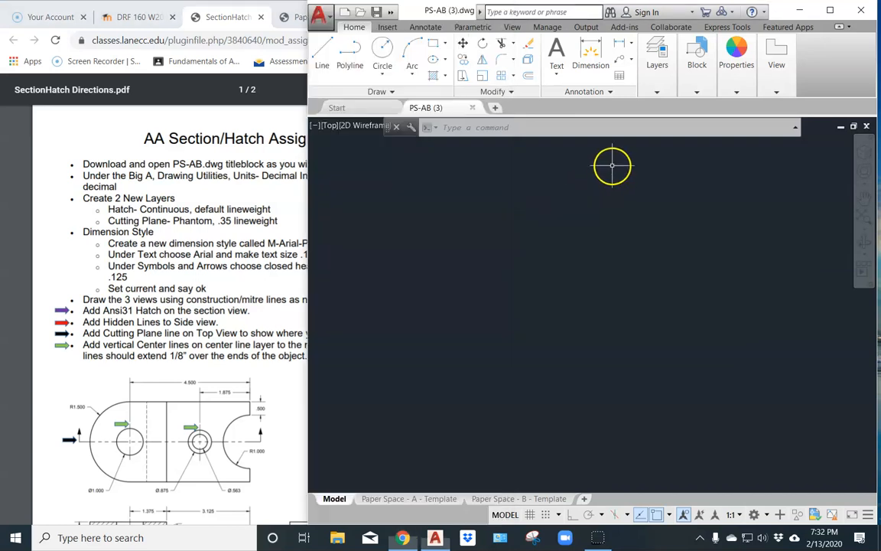
click(321, 23)
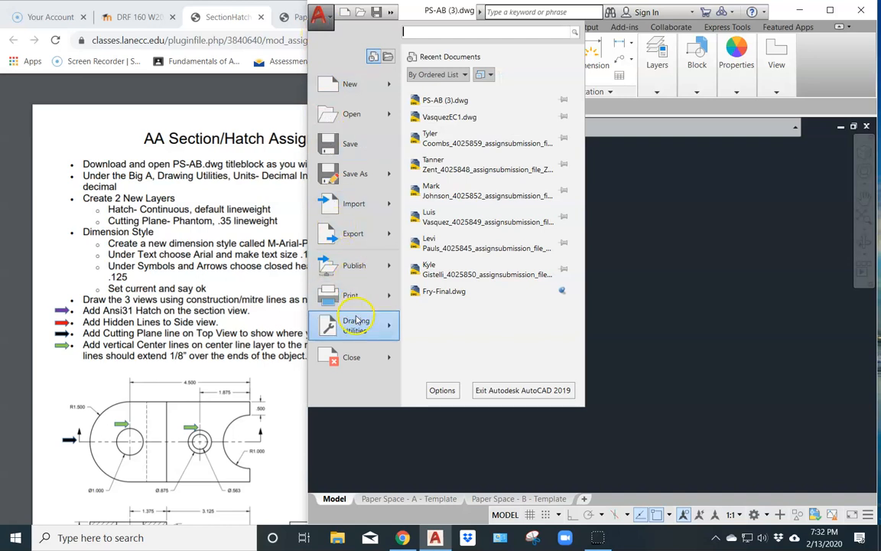
mouse_move(360, 327)
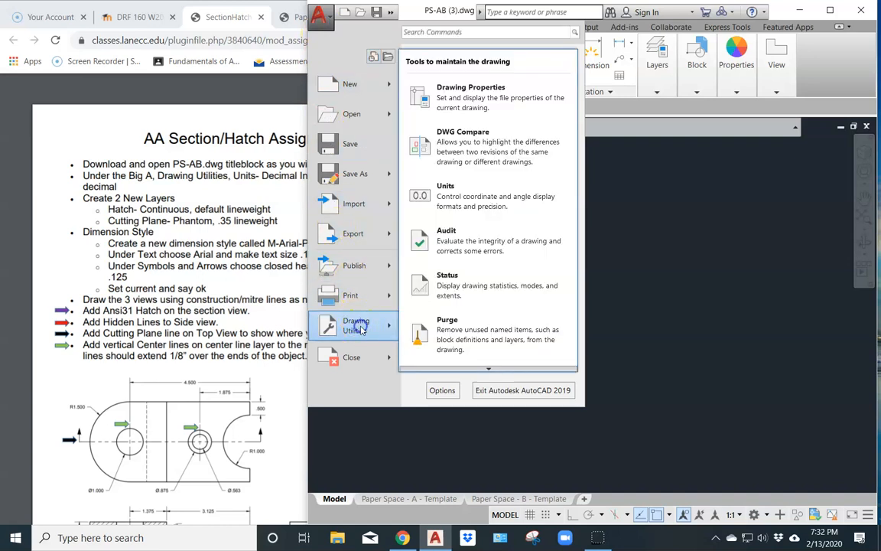
click(442, 192)
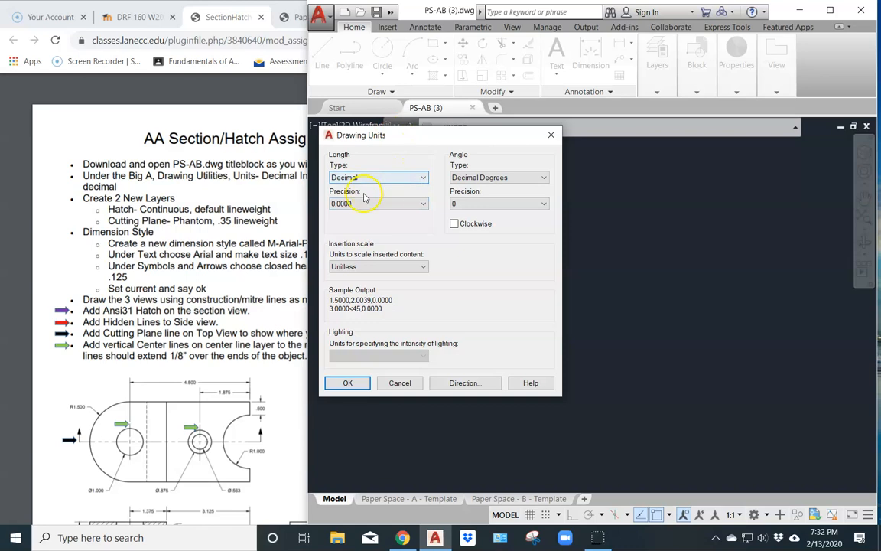
click(284, 200)
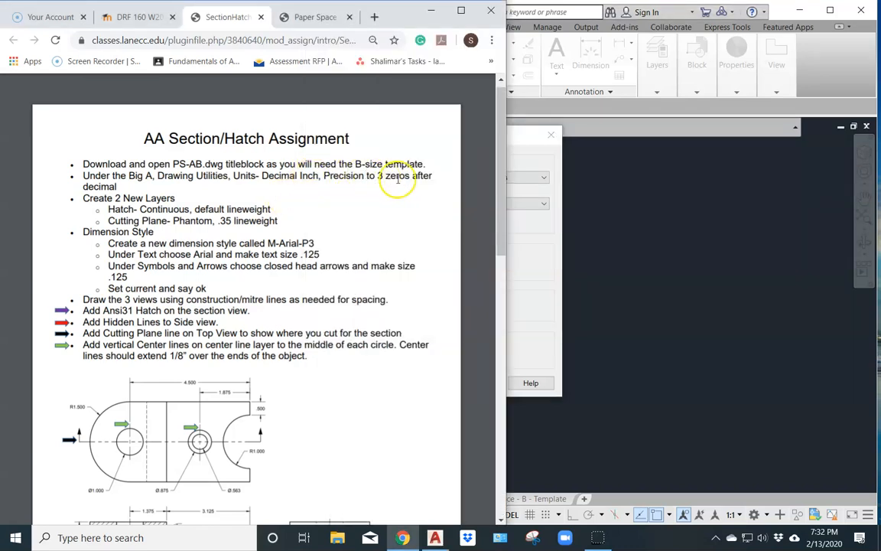
click(538, 254)
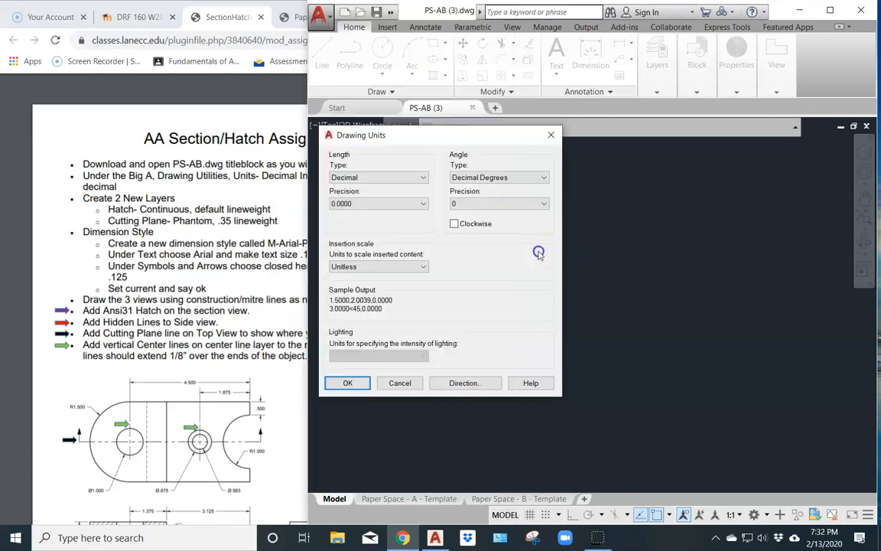
click(386, 205)
click(360, 240)
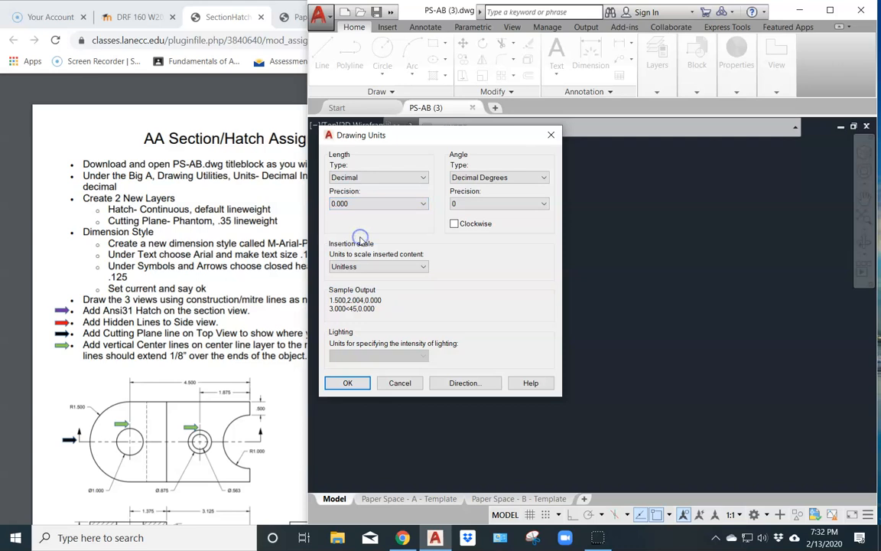
click(363, 266)
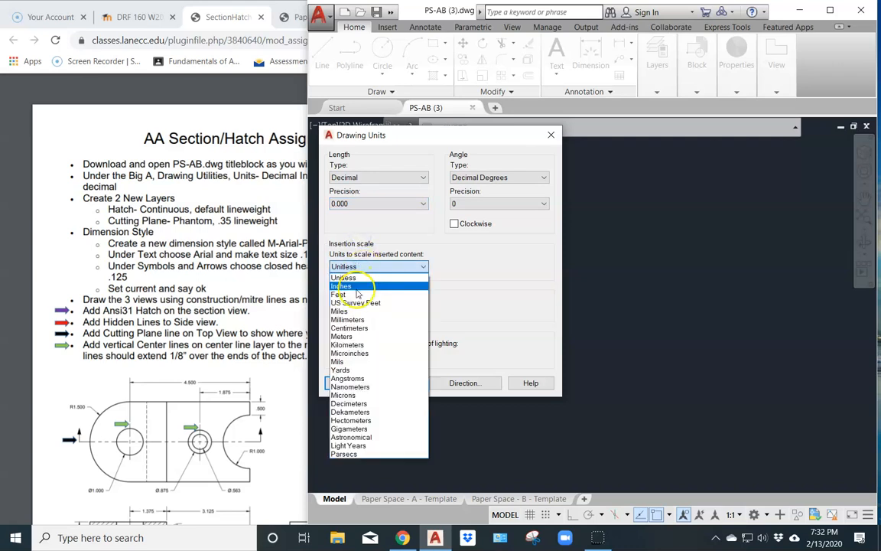
click(363, 286)
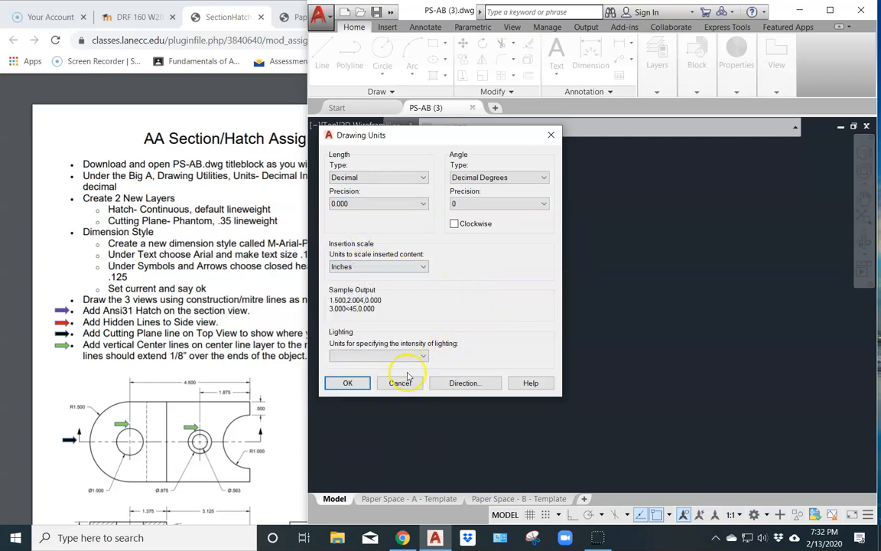
click(349, 382)
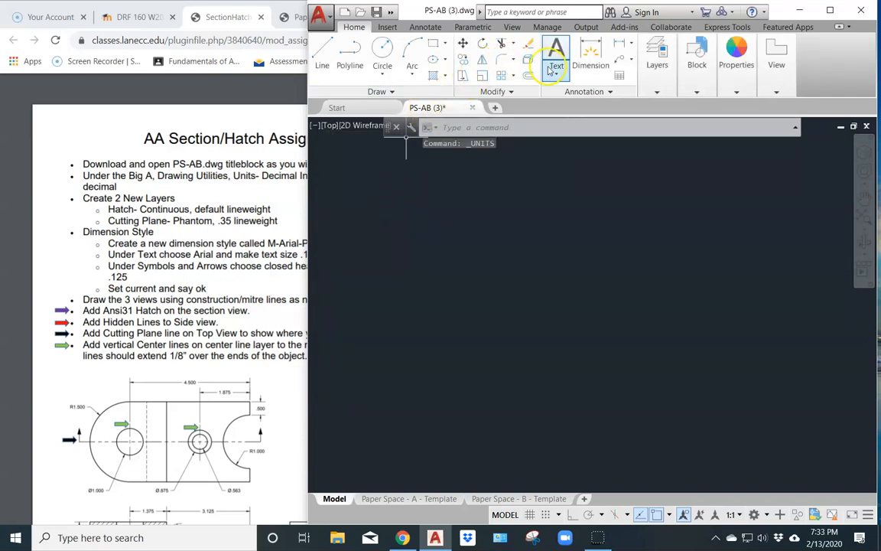
Step: Open the layer properties and set the Center Lines layer's lineweight to Default
click(657, 93)
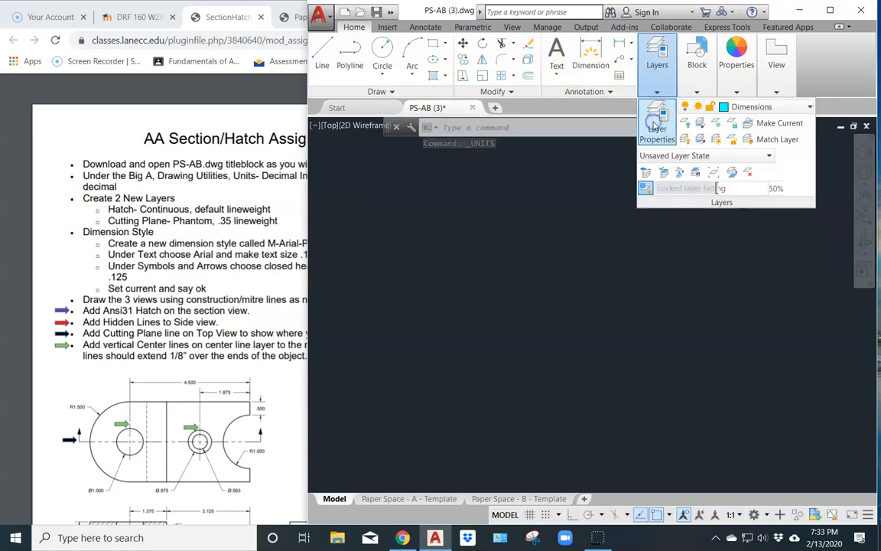
click(656, 126)
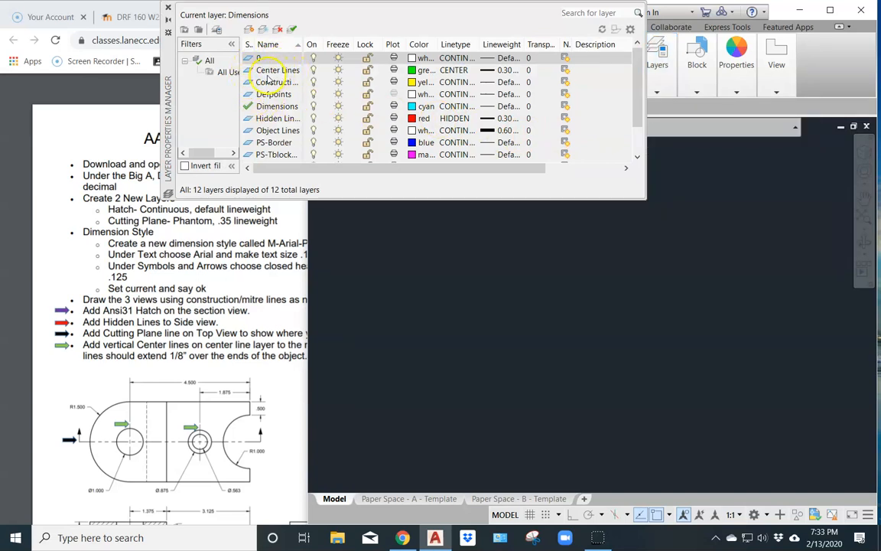
click(490, 70)
scroll(528, 225, up, 2)
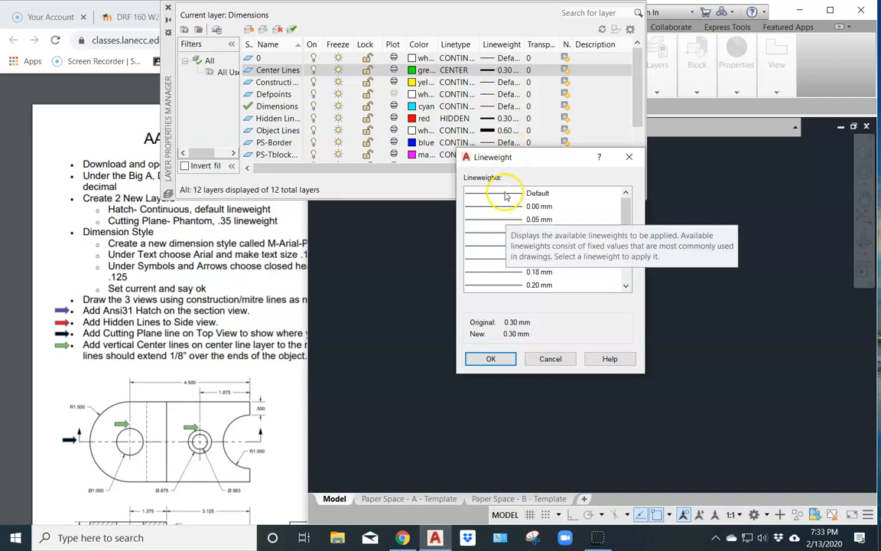
click(506, 195)
click(491, 357)
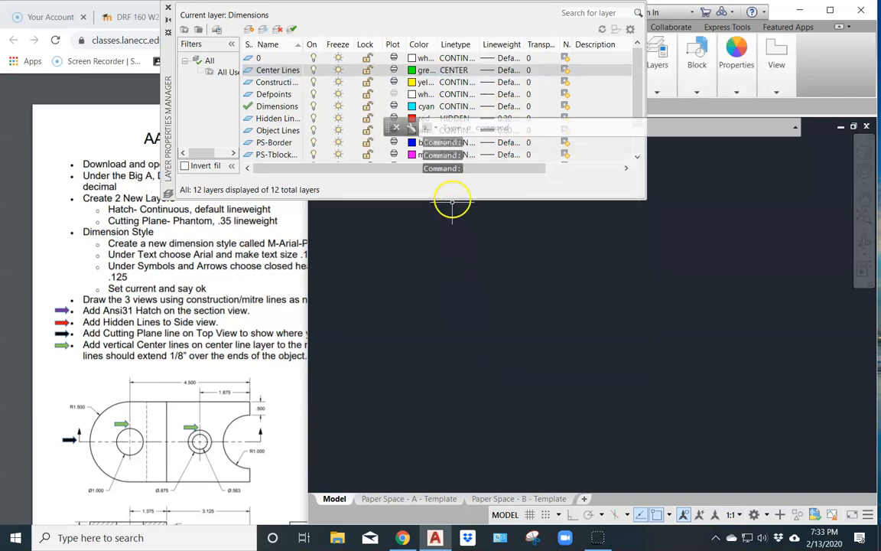
Step: Set the Hidden Lines layer's lineweight to Default
click(510, 107)
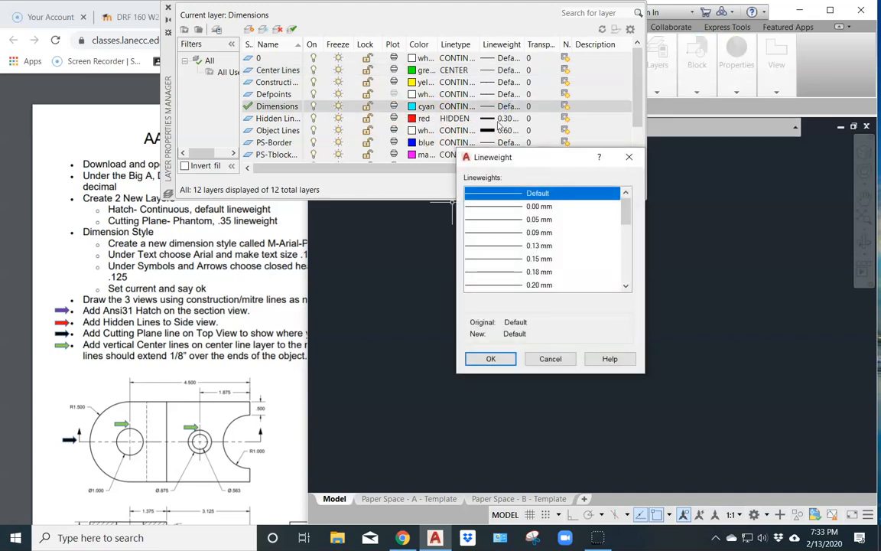
click(628, 157)
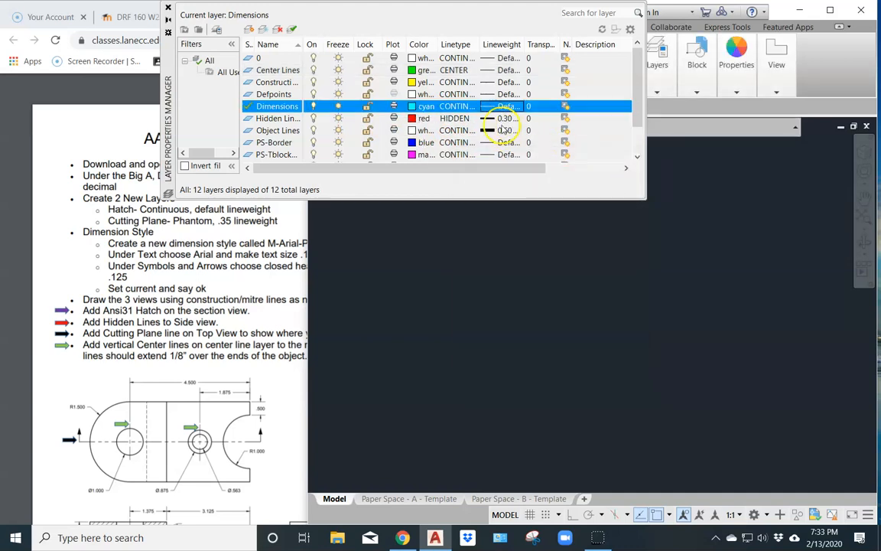
click(492, 120)
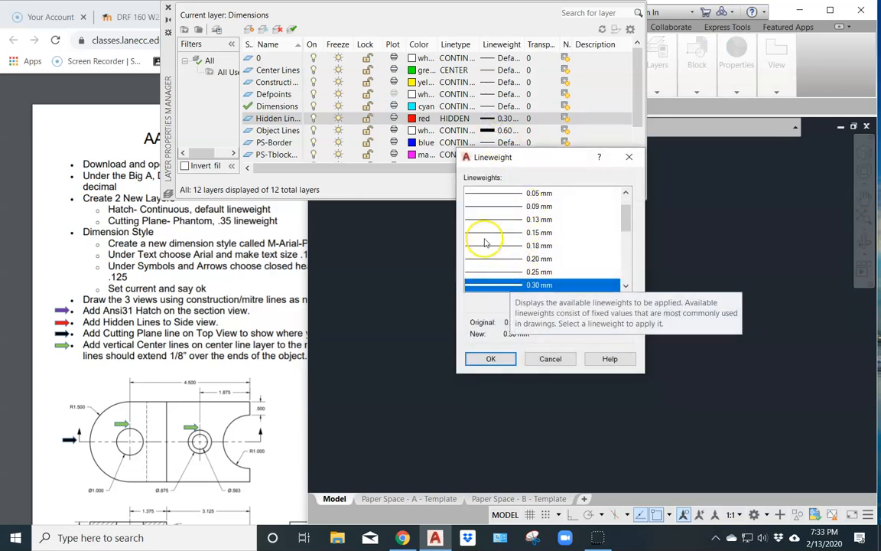
scroll(509, 205, up, 1)
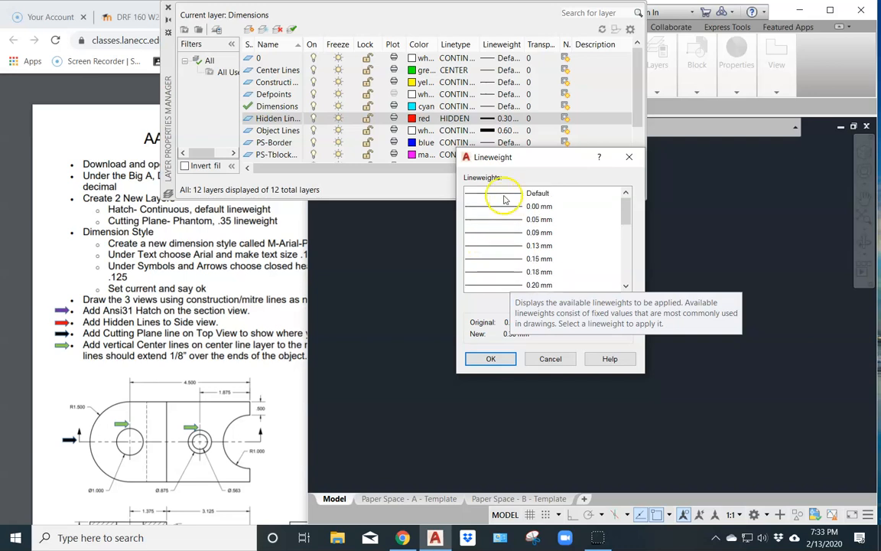
click(505, 194)
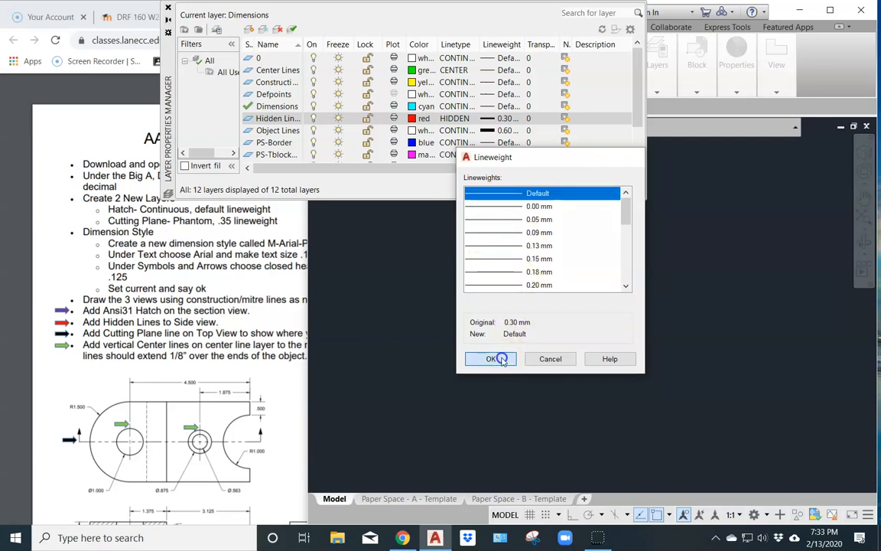
click(500, 360)
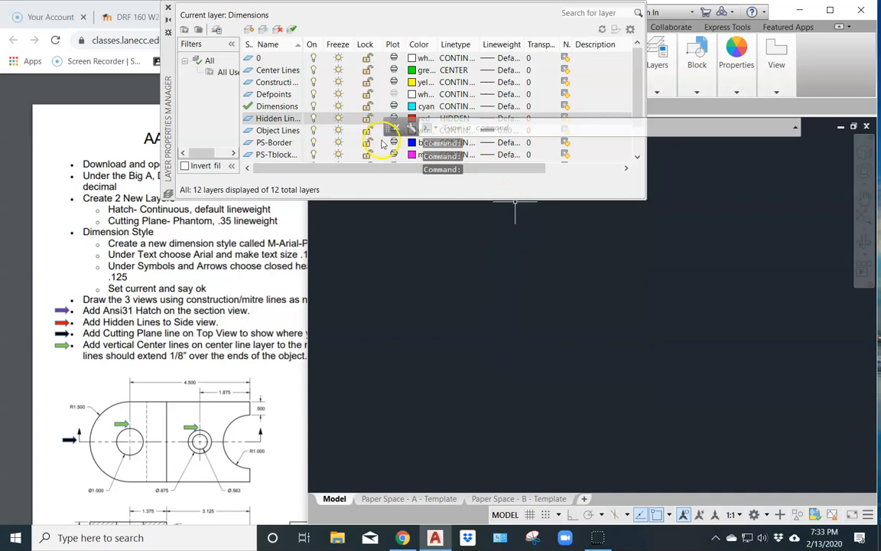
Step: Set the Object Lines layer's lineweight to 0.35 mm
click(493, 130)
click(486, 95)
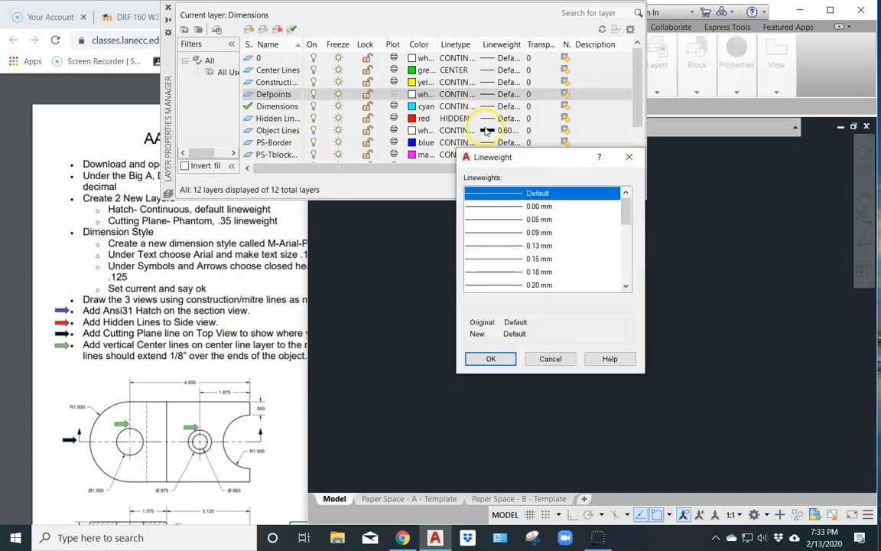
click(549, 358)
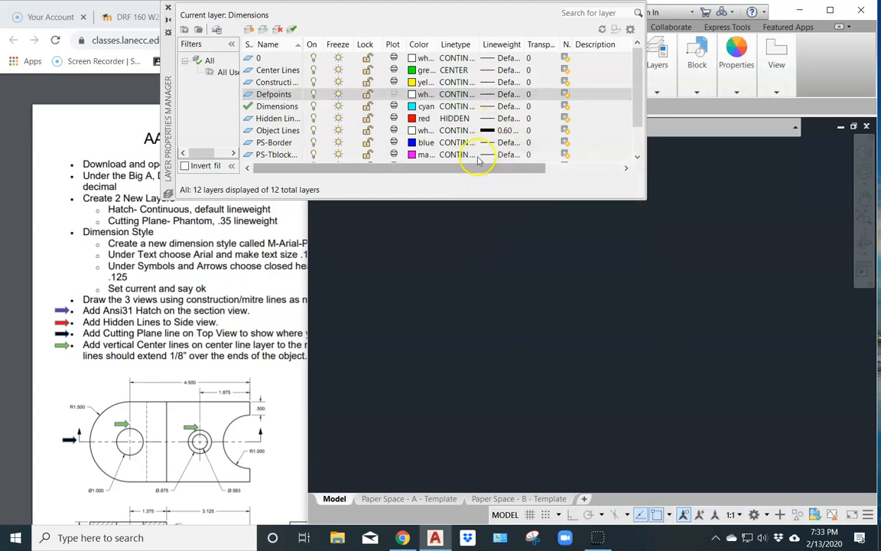
click(490, 130)
click(489, 130)
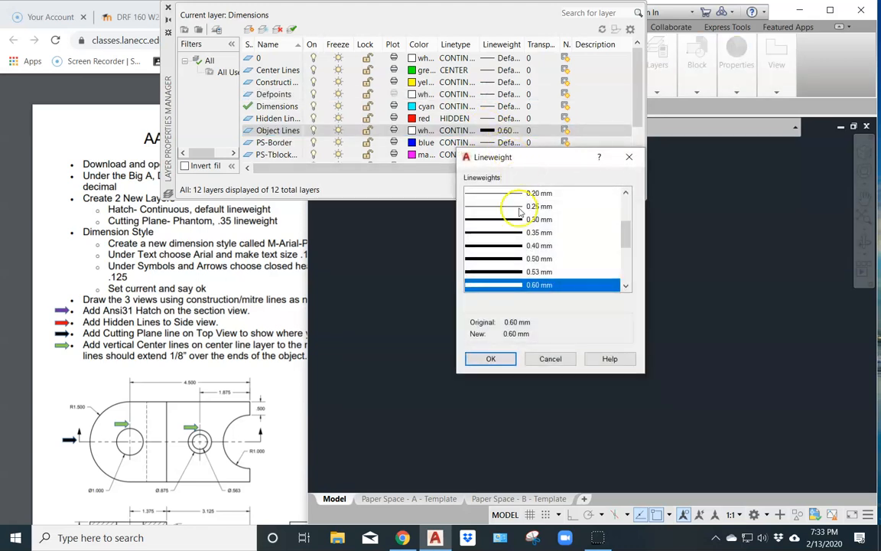
click(493, 234)
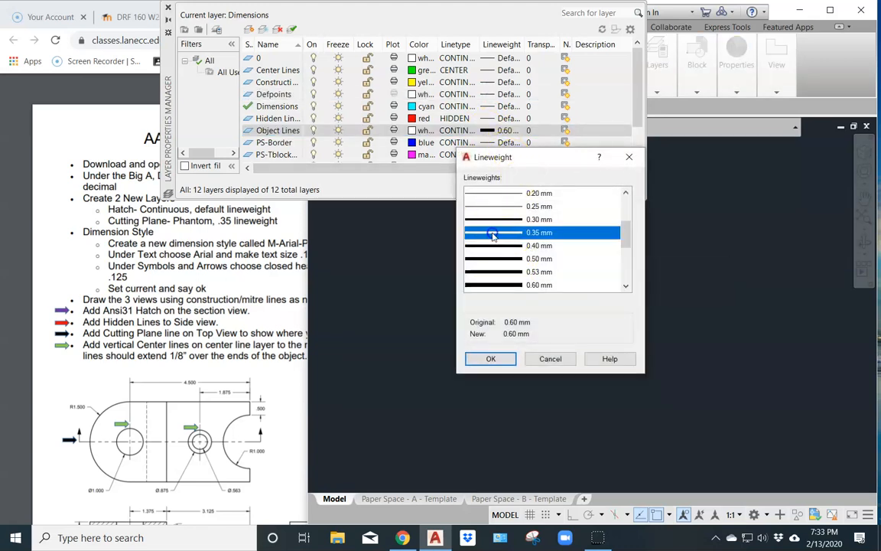
click(491, 358)
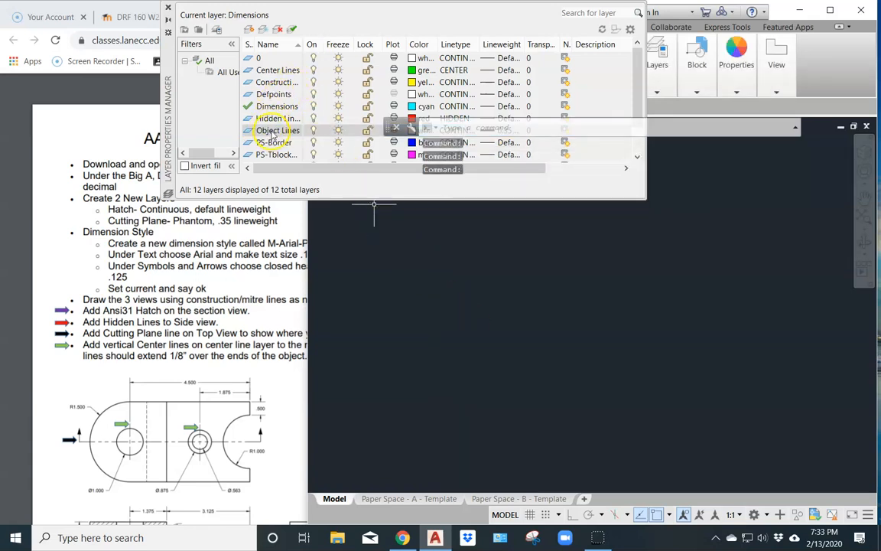
Step: Create a new layer named Cutting Plane based on Object Lines and set its color to magenta
click(250, 32)
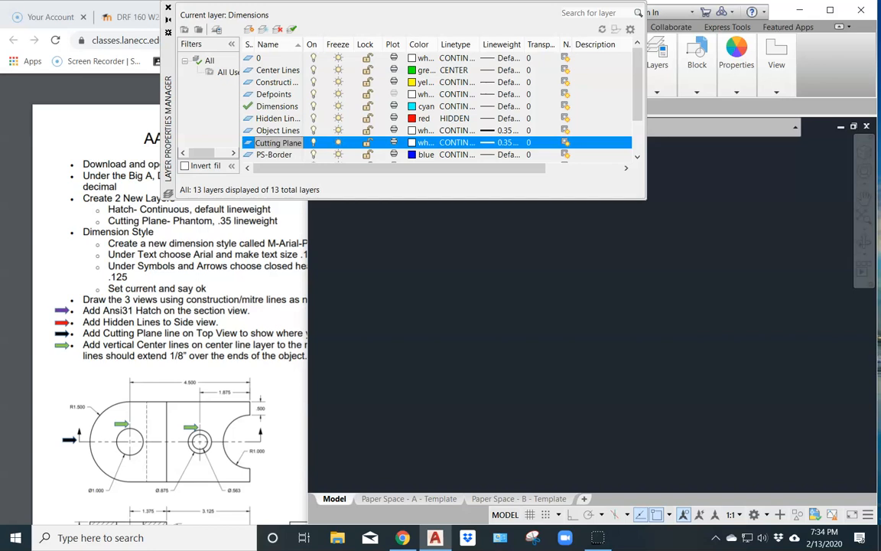
click(412, 142)
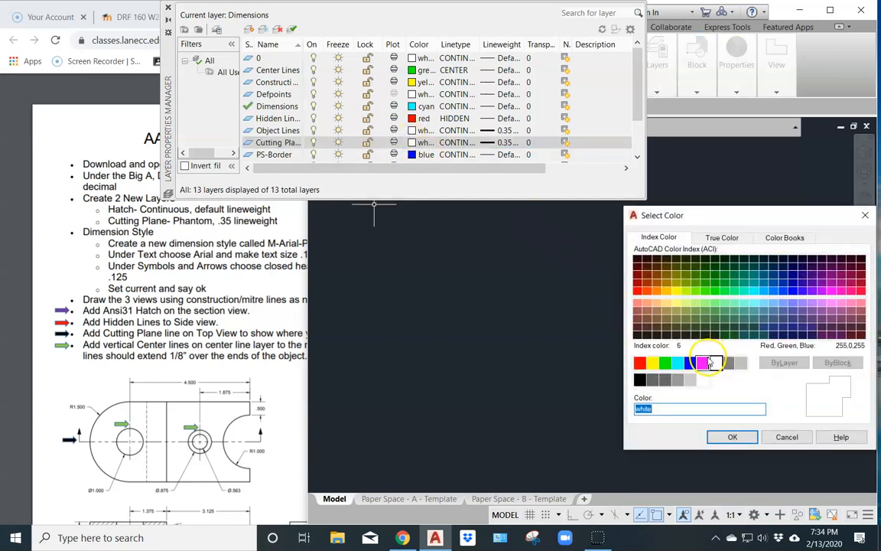
click(703, 362)
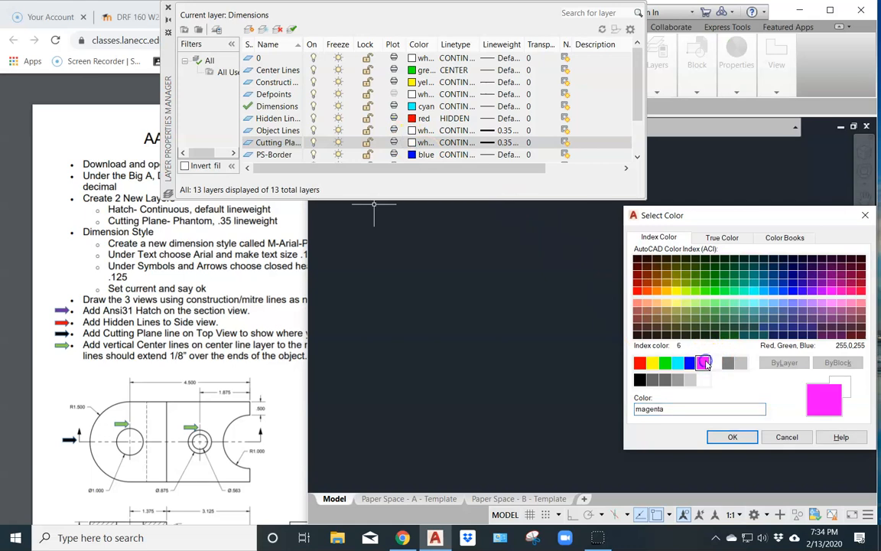
click(735, 440)
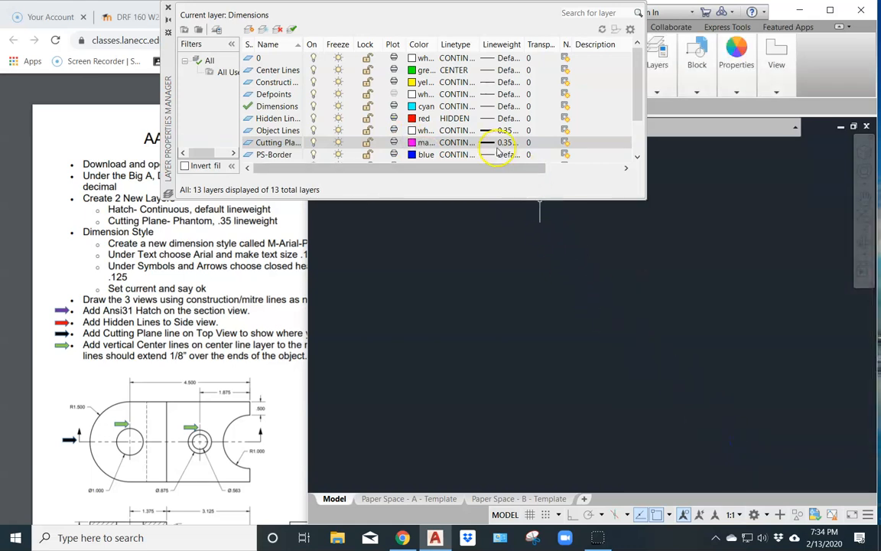
Step: Assign the PHANTOM linetype to the Cutting Plane layer
click(459, 144)
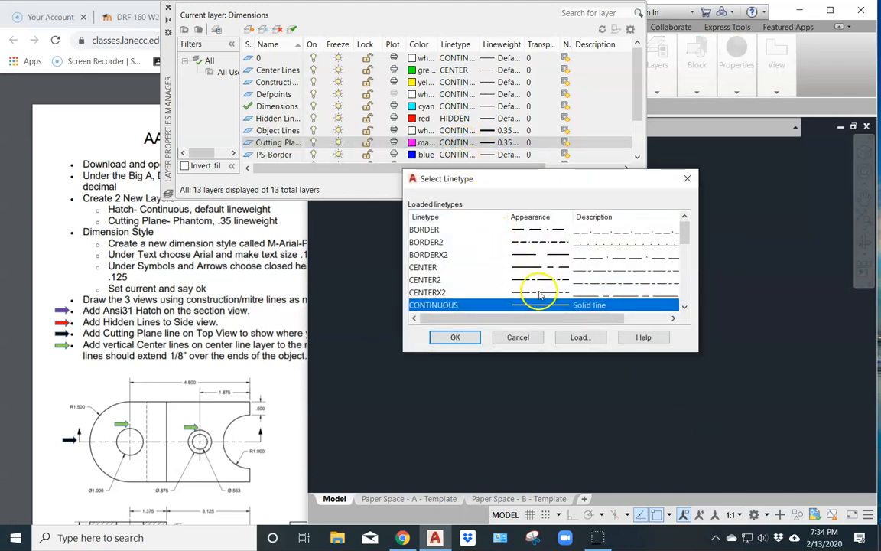
scroll(509, 263, down, 1)
scroll(508, 264, down, 5)
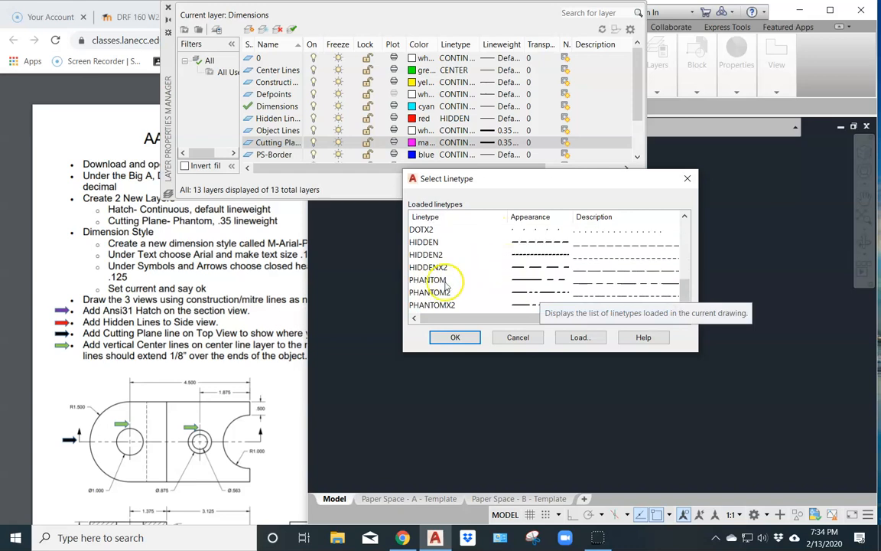
click(448, 280)
click(457, 337)
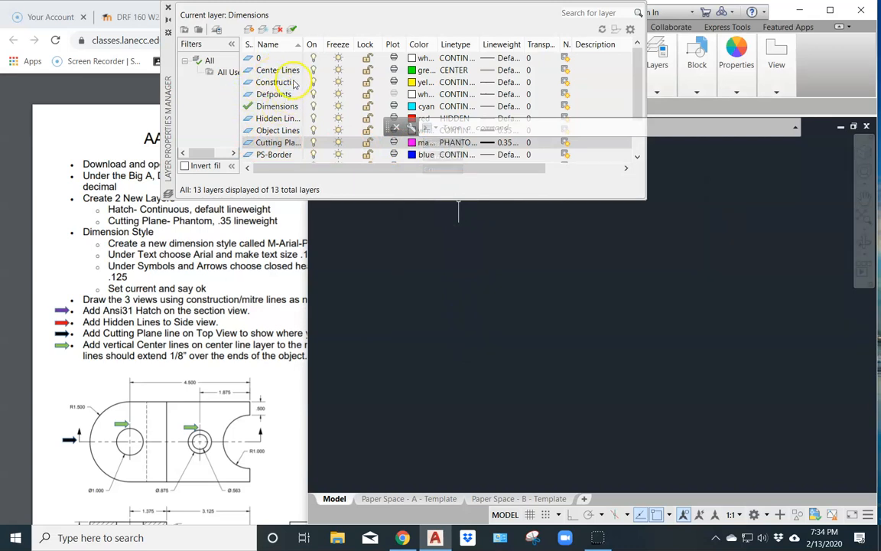
Step: Create a new layer named Hatch based on the Dimensions layer and set its color to white
click(274, 109)
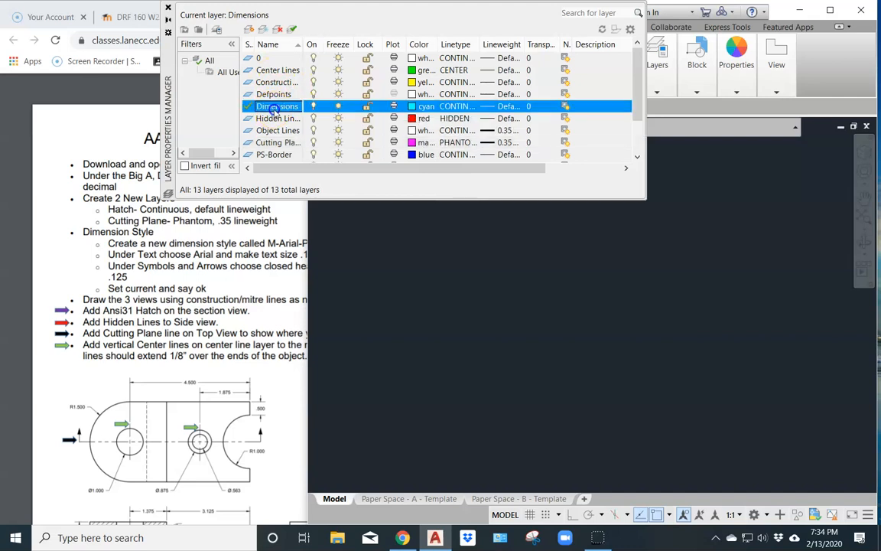
click(250, 30)
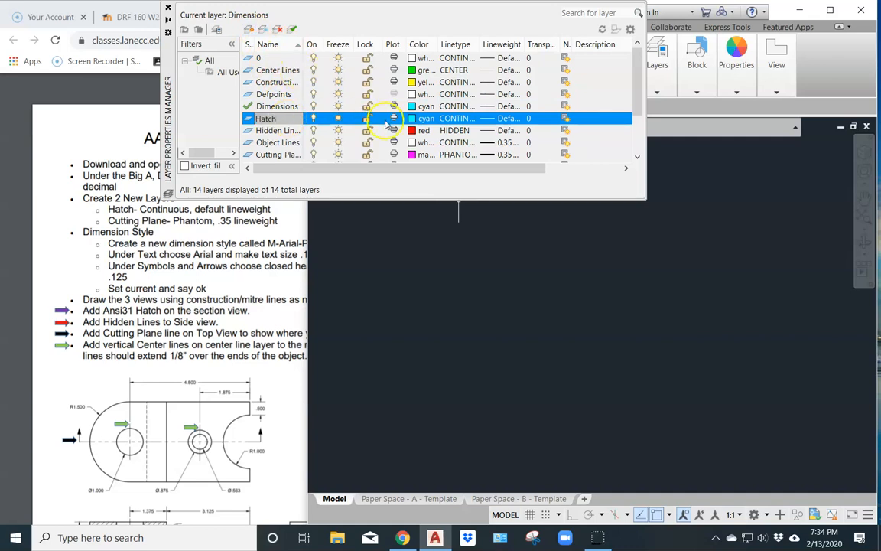
click(414, 120)
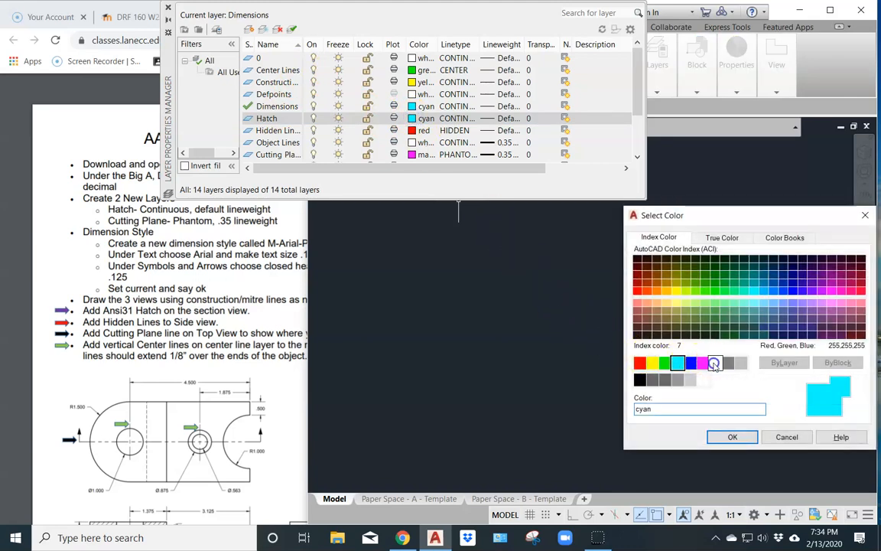
click(715, 362)
click(731, 436)
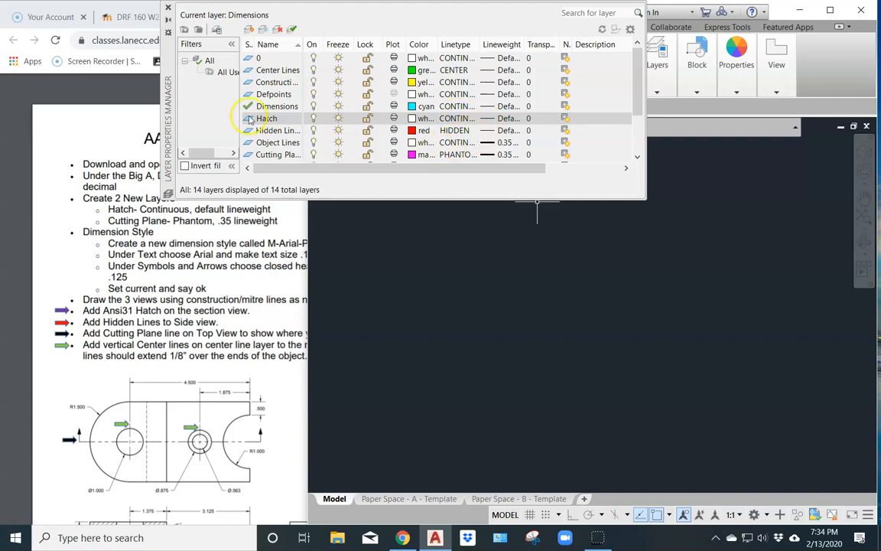
click(169, 9)
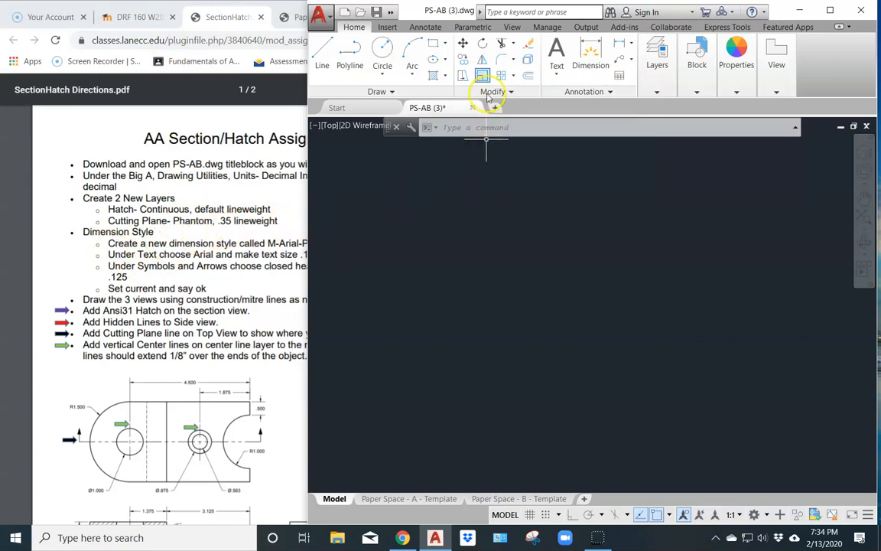
Step: Create a new dimension style named M-Arial-P3 based on Standard for all dimensions
click(423, 27)
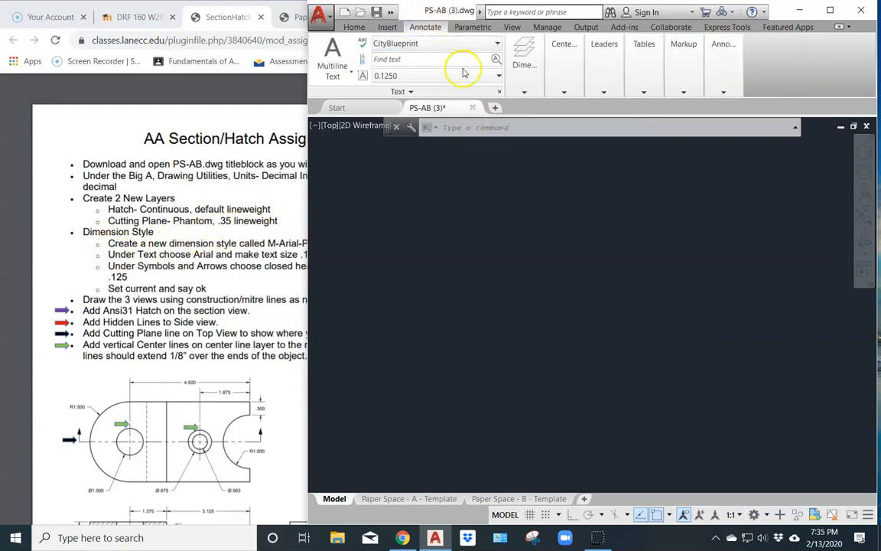
click(526, 94)
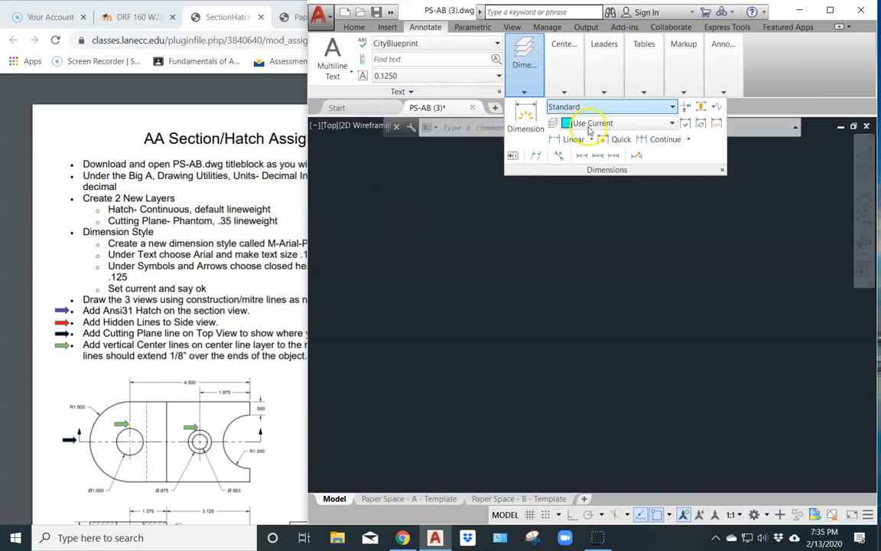
click(719, 171)
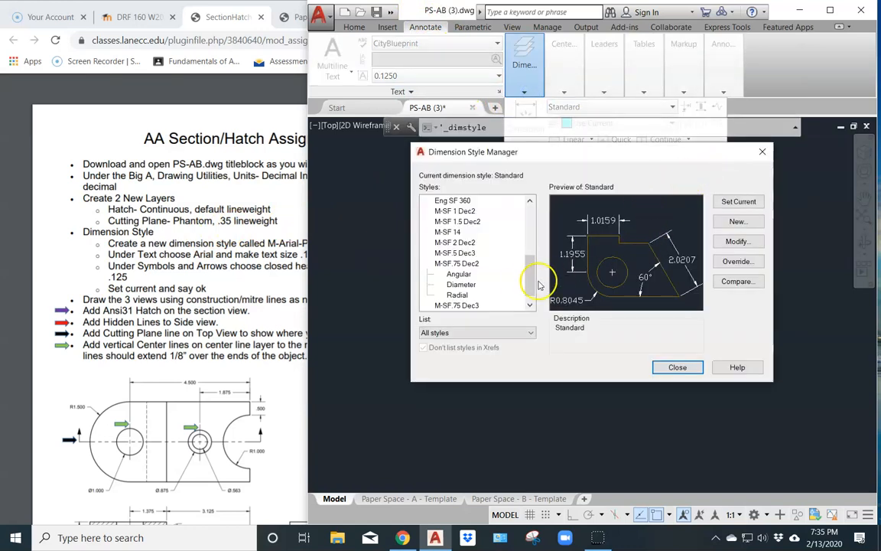
click(736, 222)
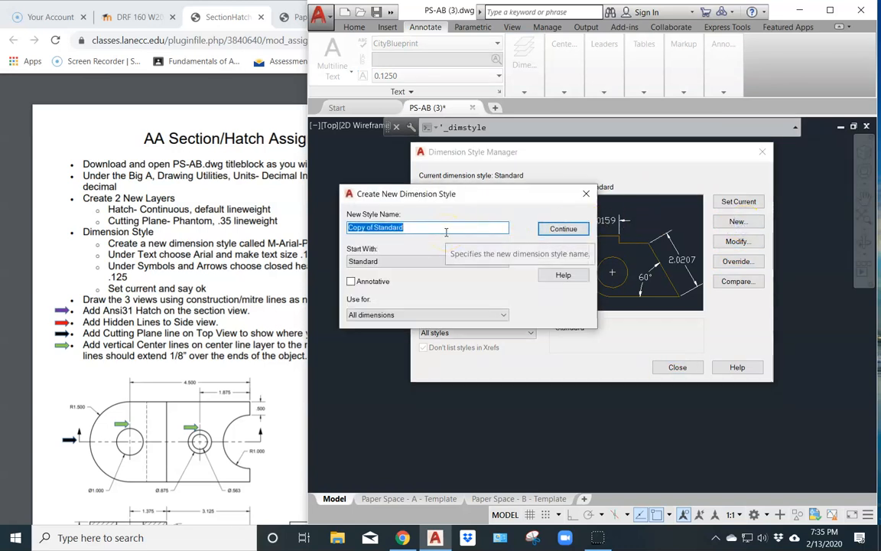
text(M-Arial-P3)
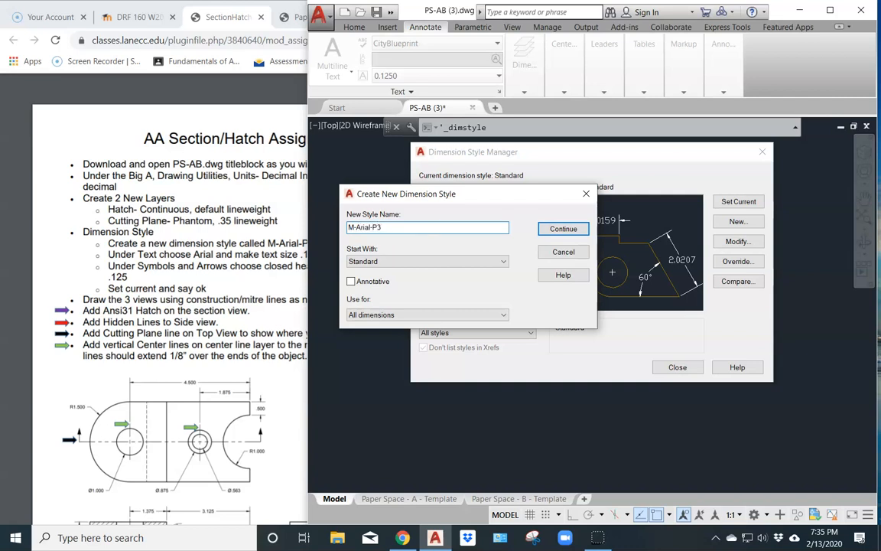
click(558, 228)
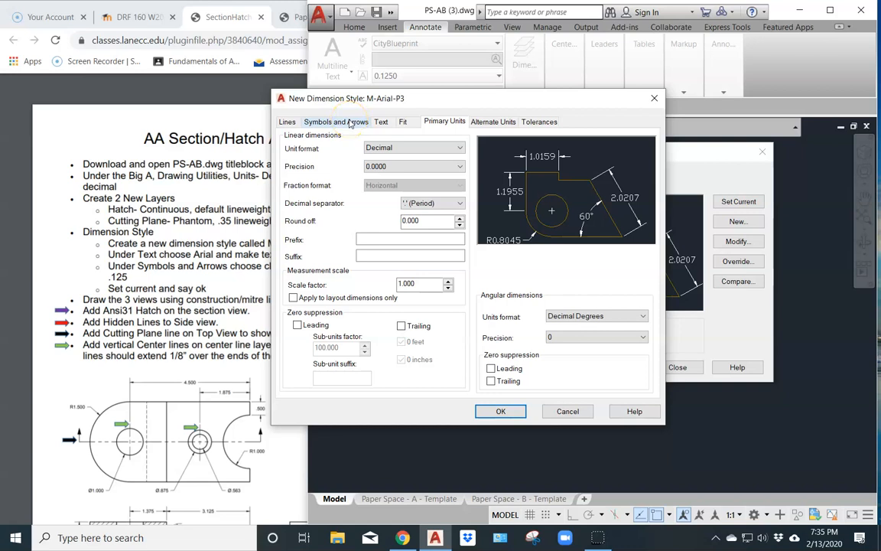
Step: Set the new dimension style's text style to Arial and its text height to .125
click(381, 122)
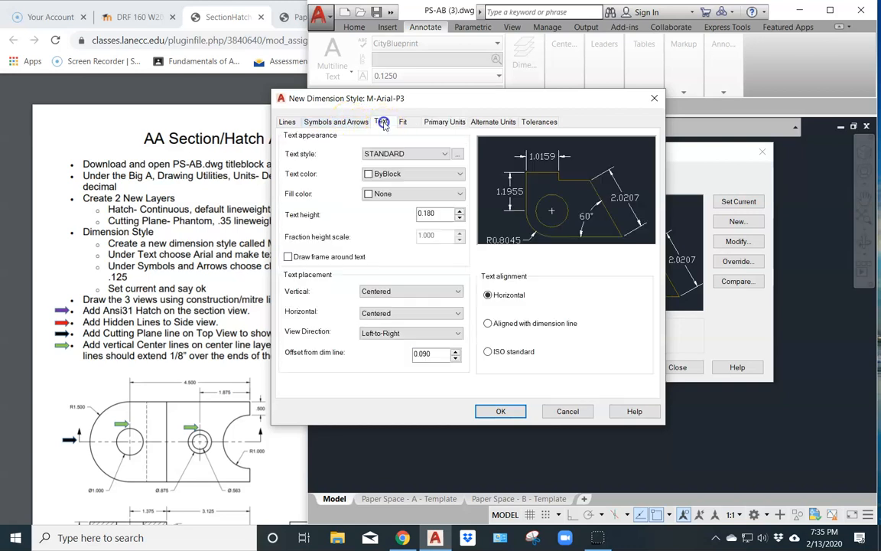
click(386, 155)
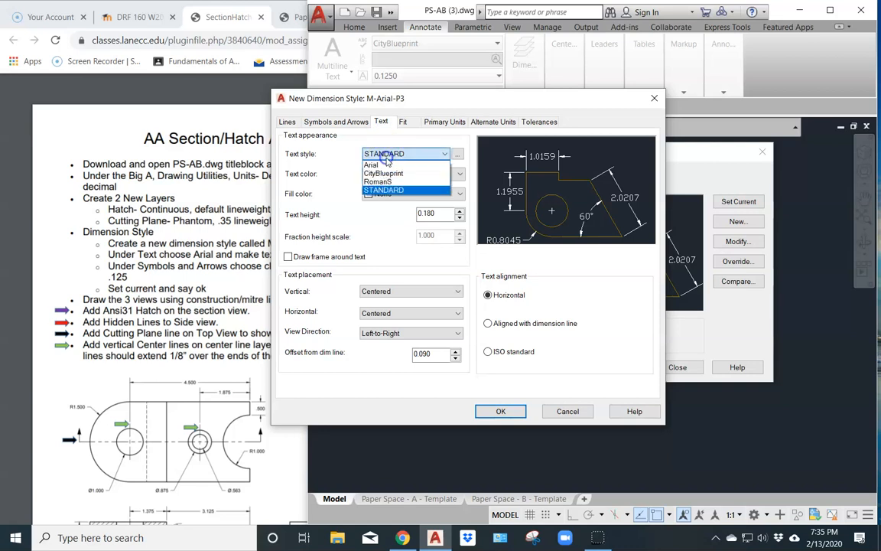
click(373, 164)
click(431, 214)
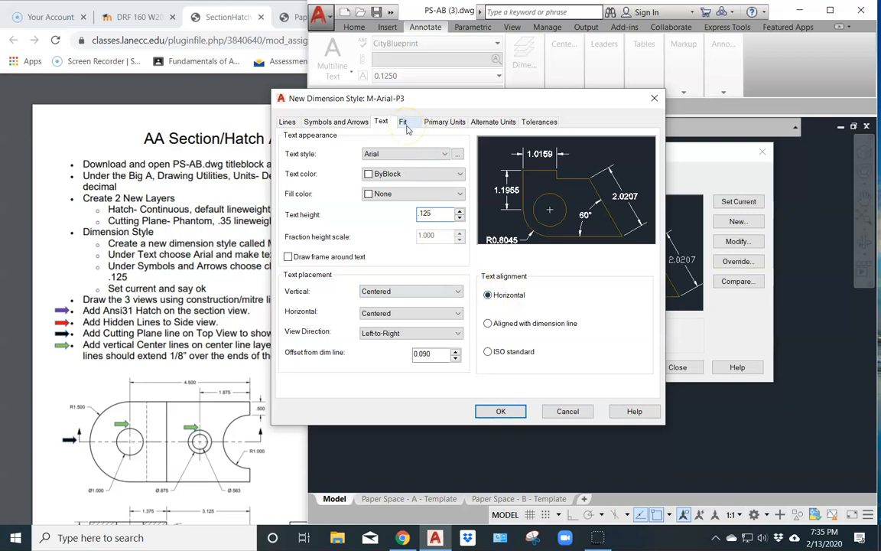
Step: Set the dimension style's arrow size to .125 and its center marks to None
click(345, 122)
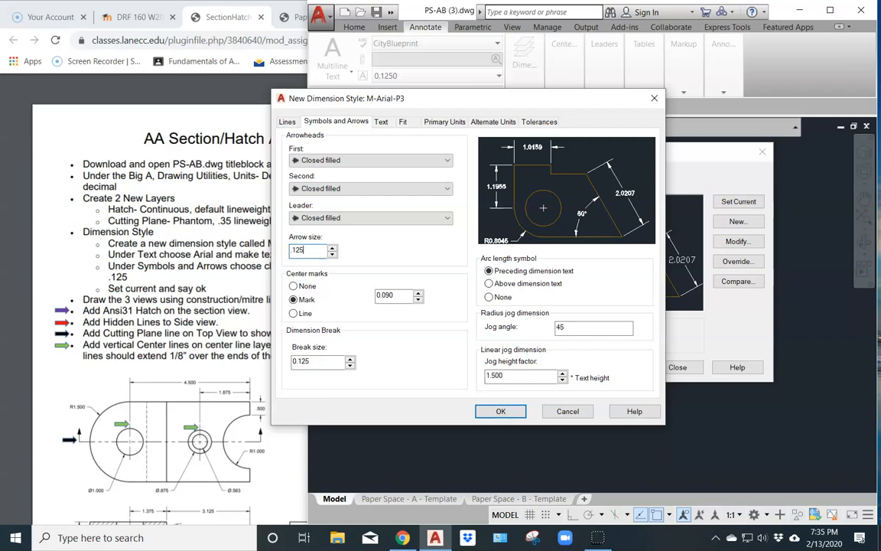
click(294, 287)
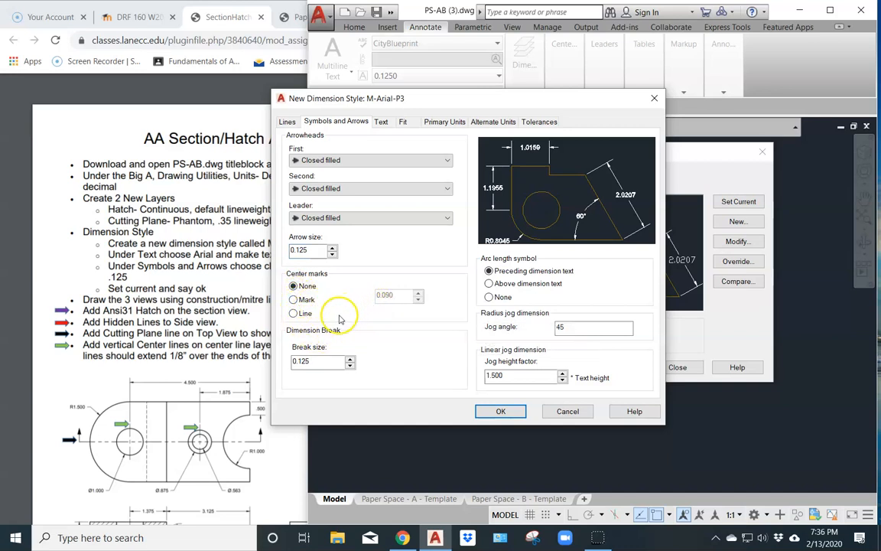
Step: Set the style's linear dimension precision to 0.000 and suppress leading zeros
click(450, 125)
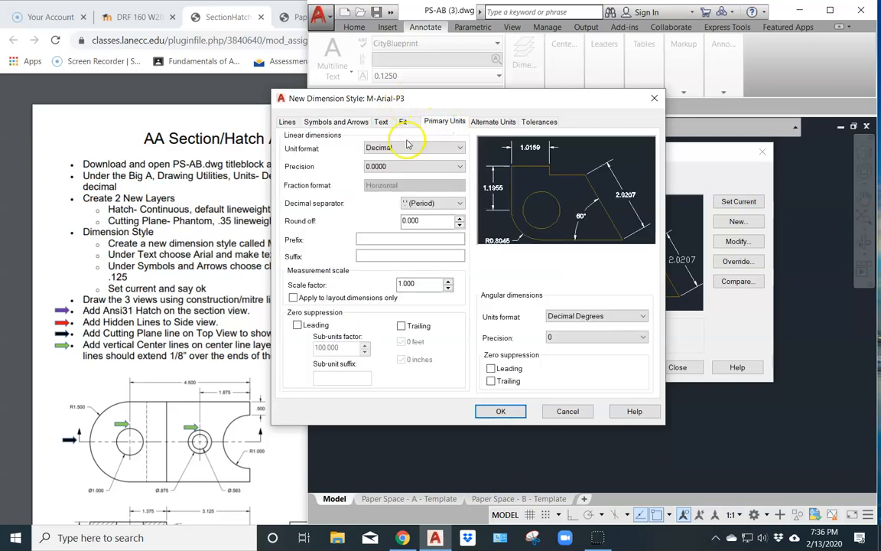
click(384, 166)
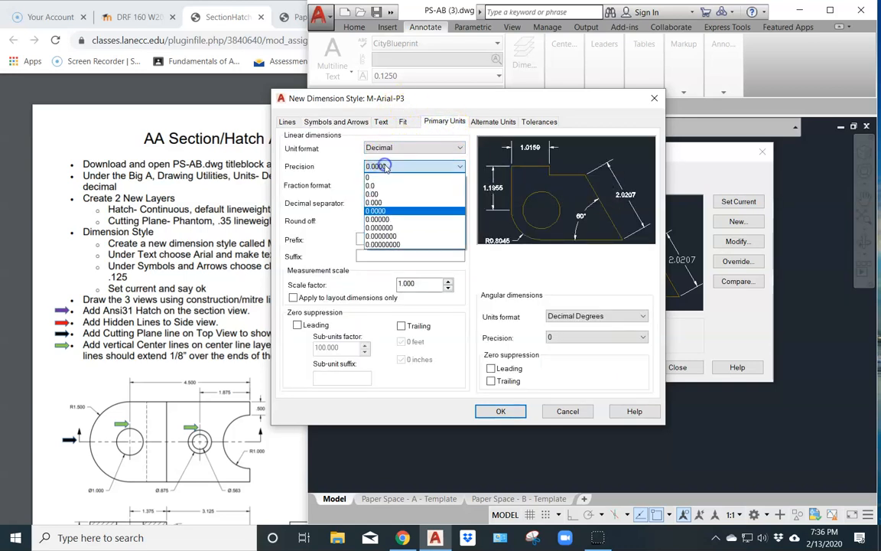
click(382, 206)
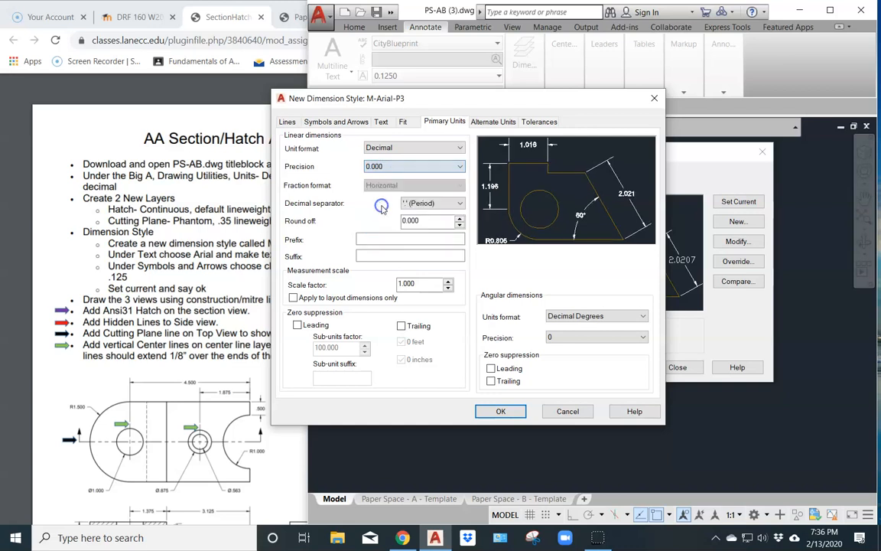
click(297, 326)
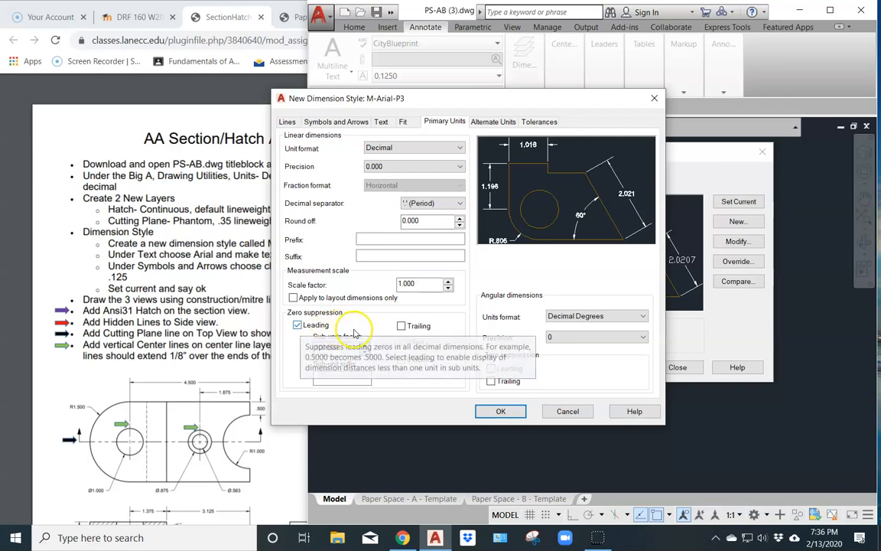
Step: Save the M-Arial-P3 dimension style and make it the current style
click(507, 414)
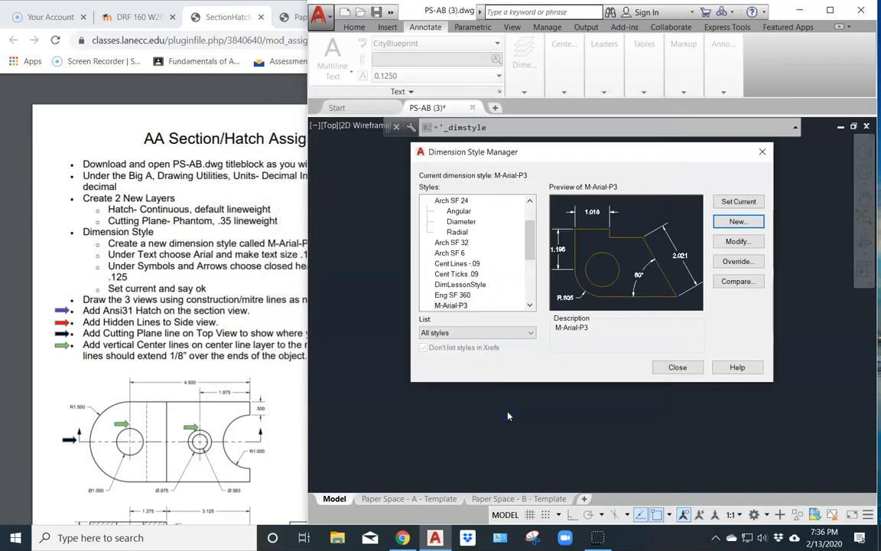
click(722, 203)
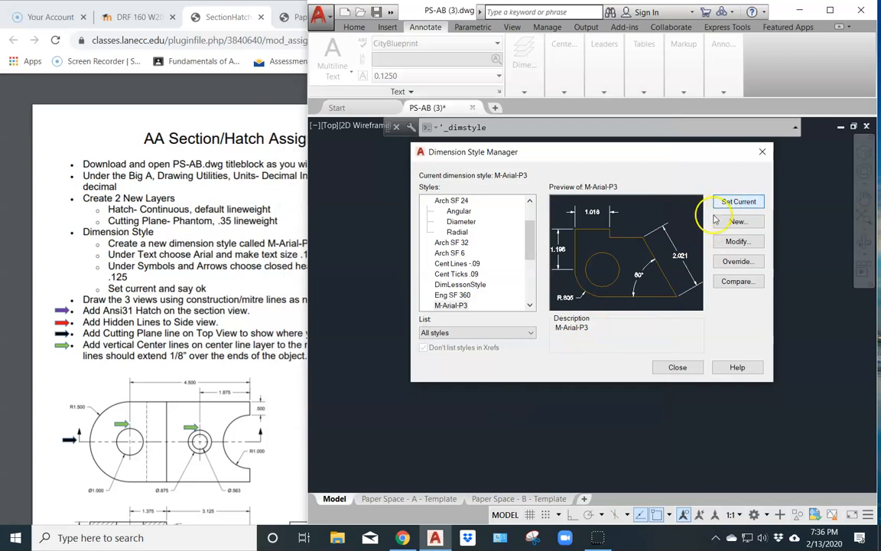
click(665, 371)
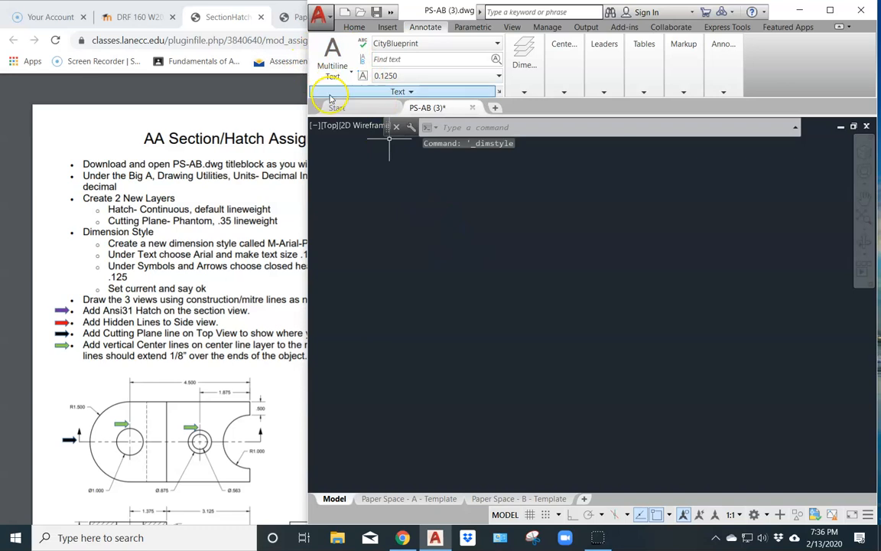
Step: Check the dimensioned part views in the reference PDF and make Object Lines the current layer
click(356, 29)
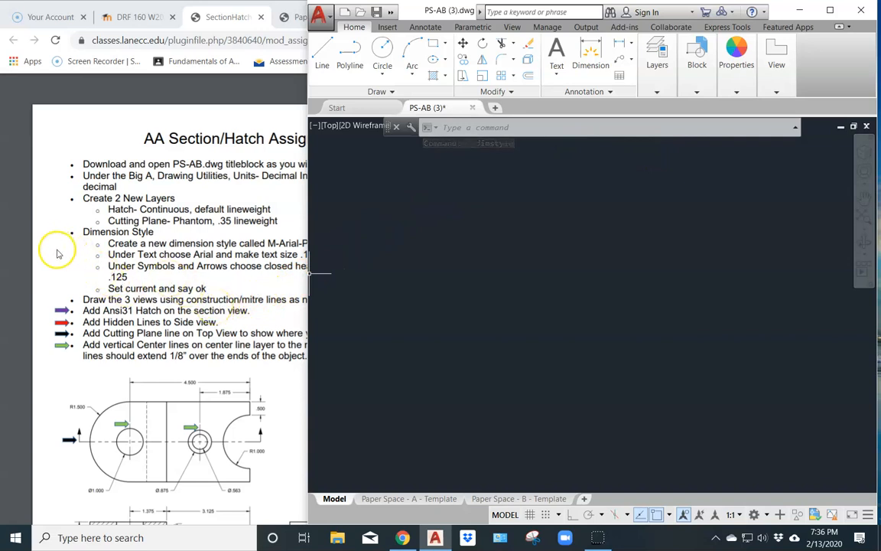
click(294, 17)
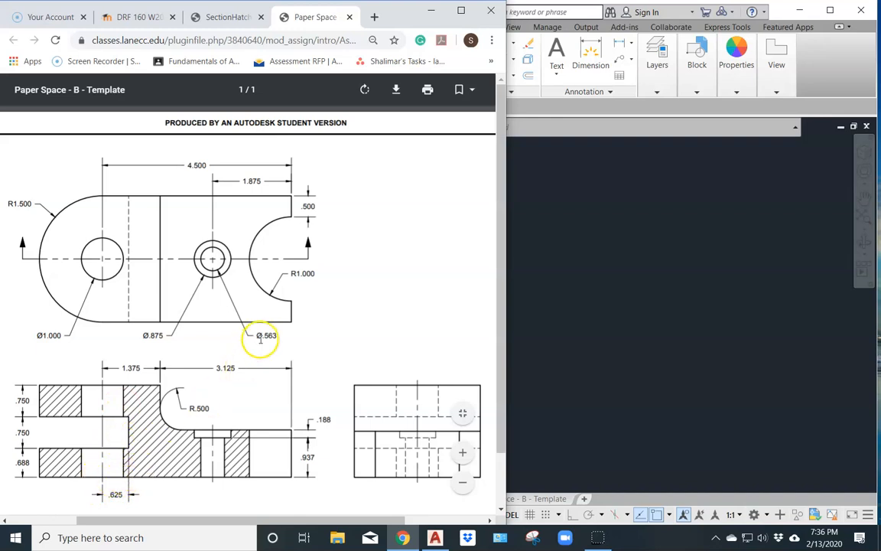
click(547, 158)
click(657, 60)
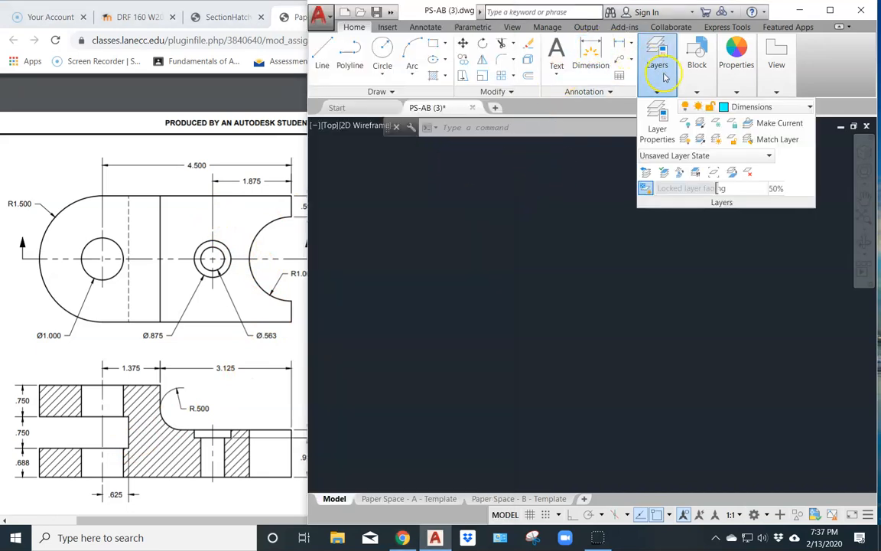
click(810, 108)
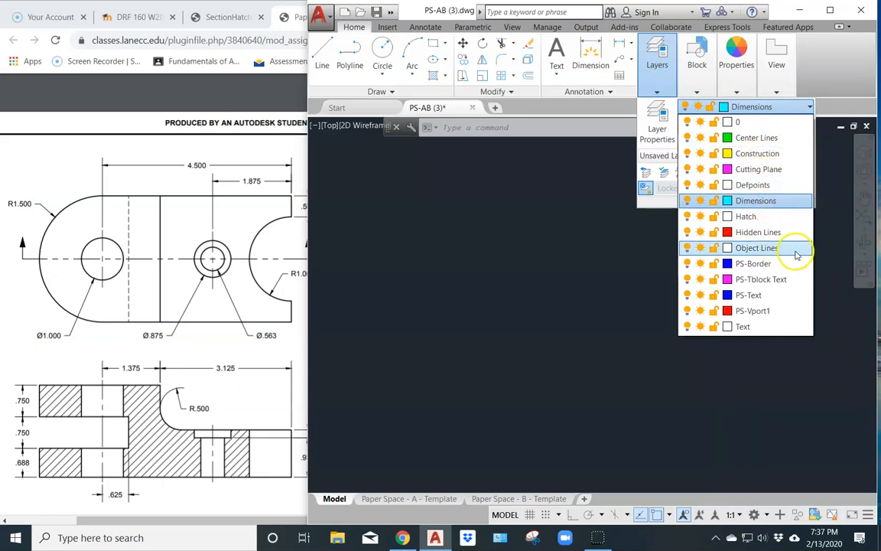
click(764, 248)
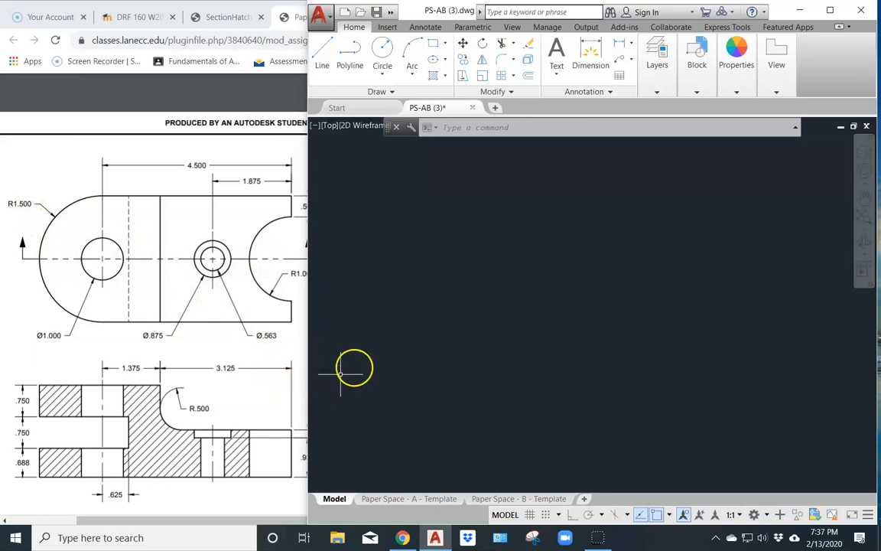
Step: Draw the section view's bottom edge as a line 6 units long running to the right
click(323, 57)
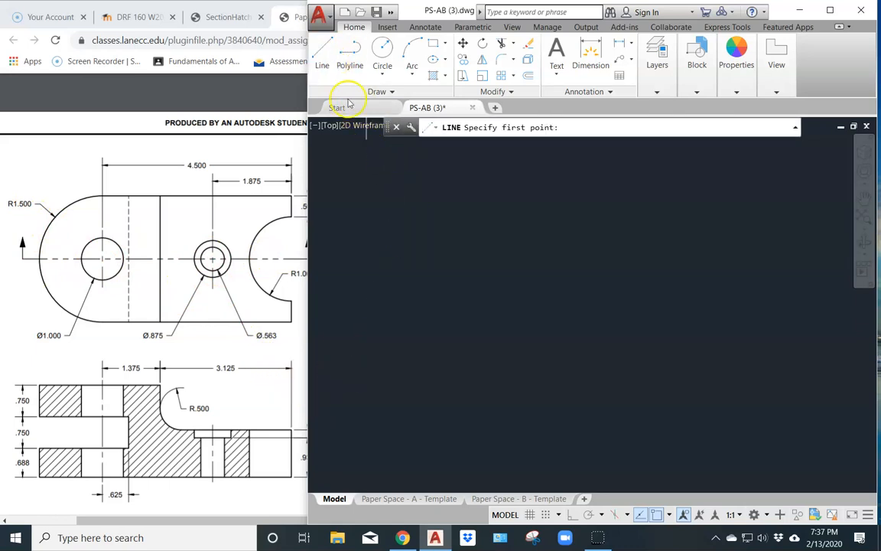
click(397, 388)
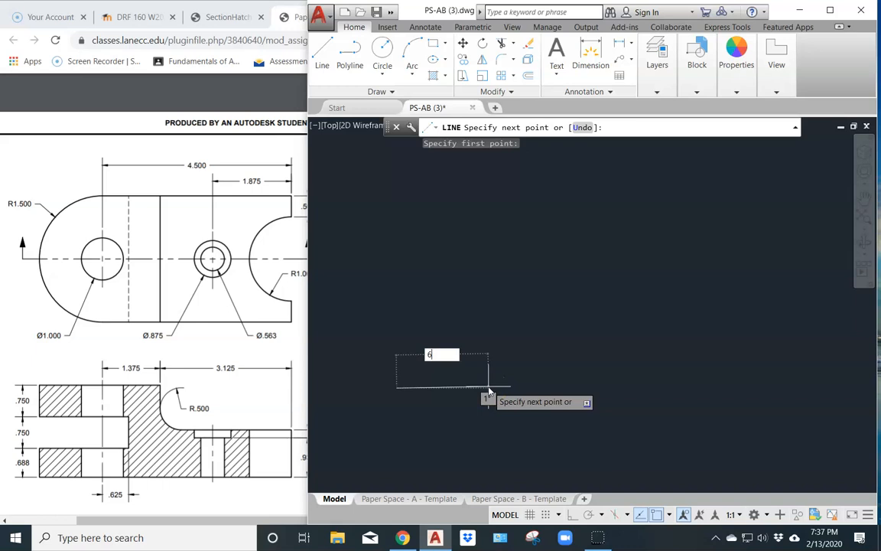
key(Return)
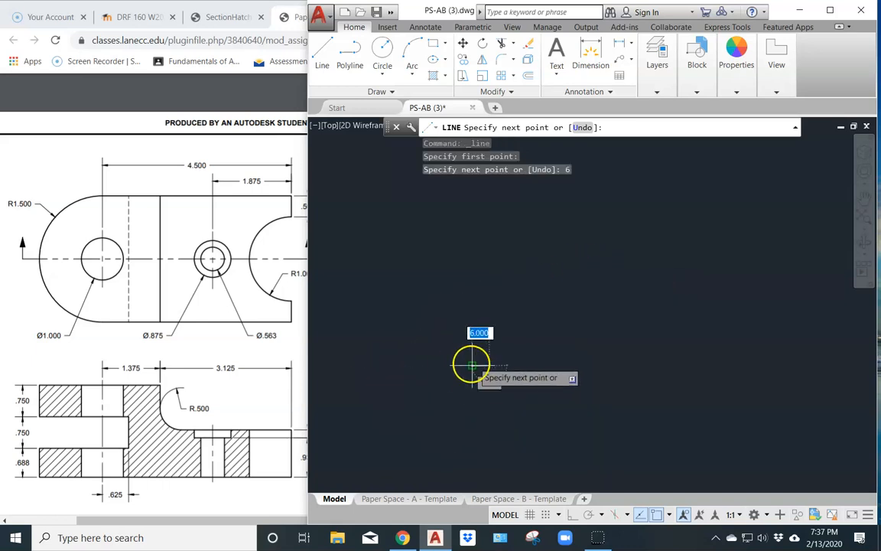
middle_drag(524, 371, 772, 254)
scroll(682, 279, up, 1)
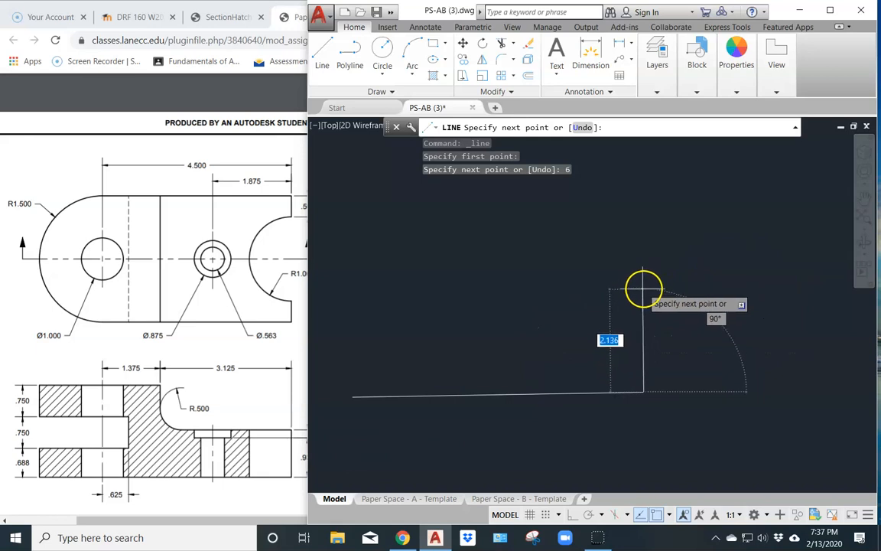
Step: Check the right edge's height in the reference PDF and continue the line .937 straight up
click(246, 403)
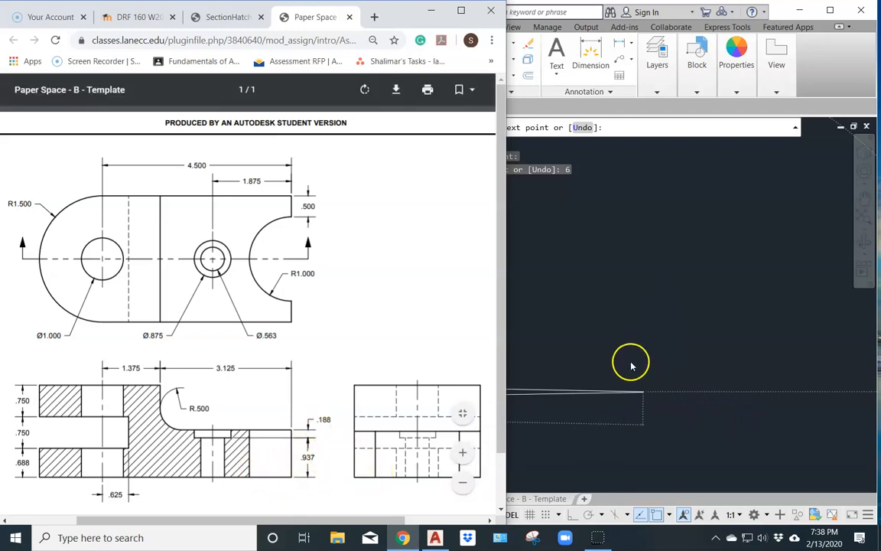
click(573, 326)
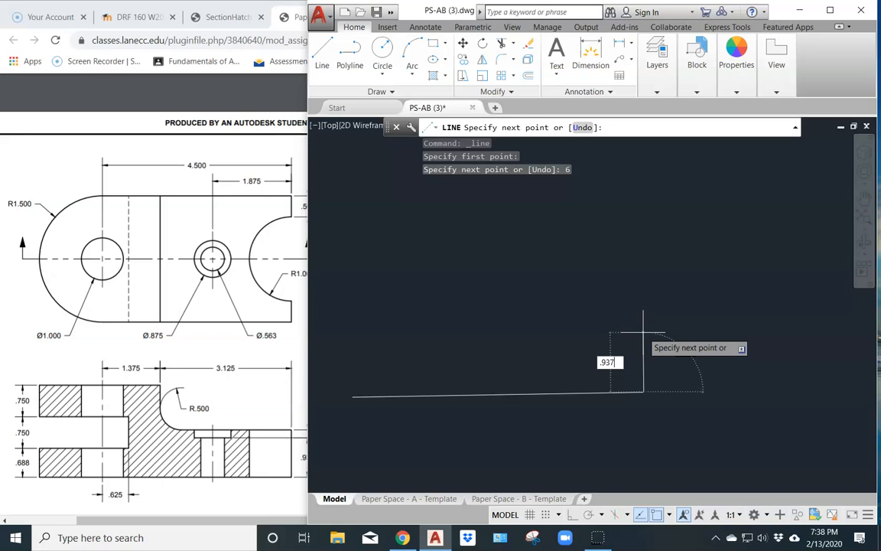
key(Return)
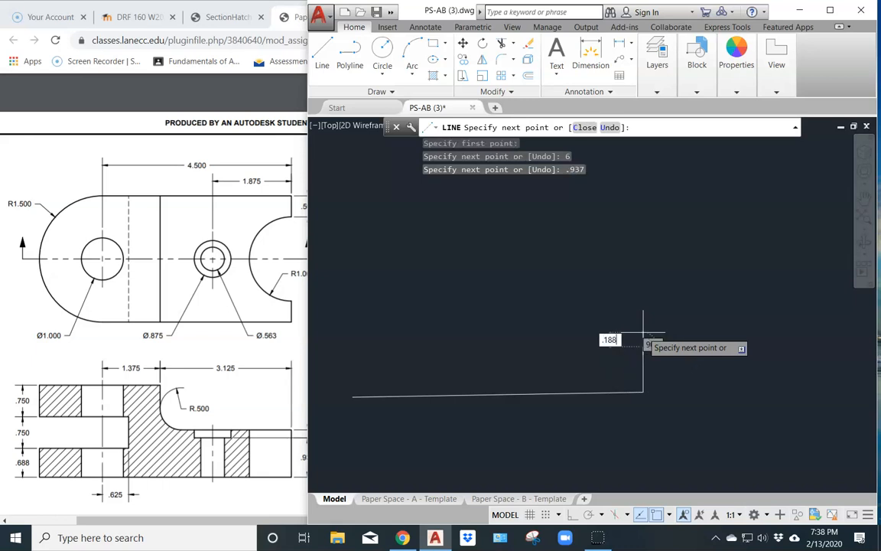
Step: Continue the section outline .188 straight up on the right edge and 3.125 to the left for the lower step's top
key(Return)
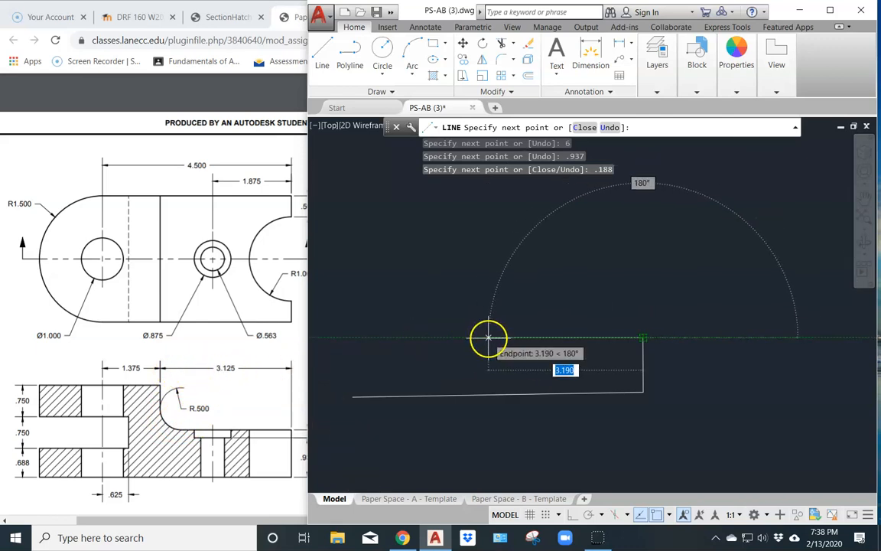
text(3)
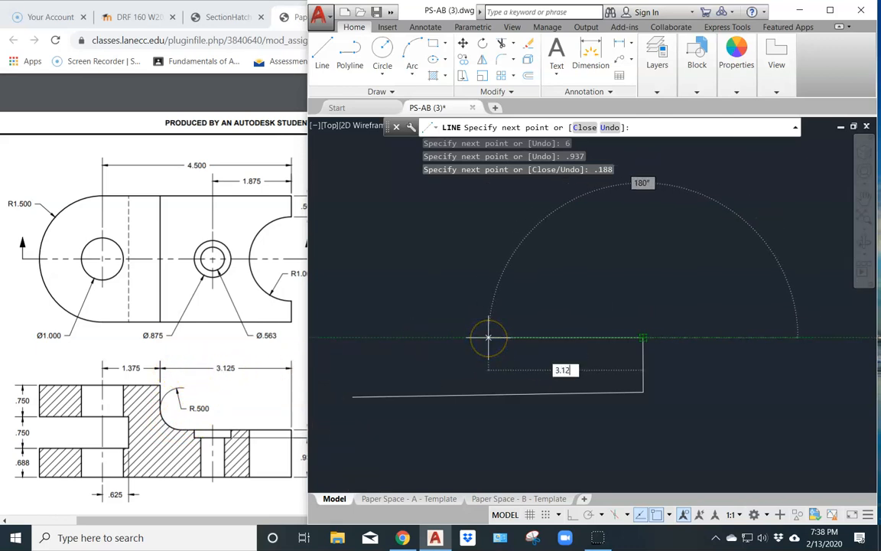
key(Return)
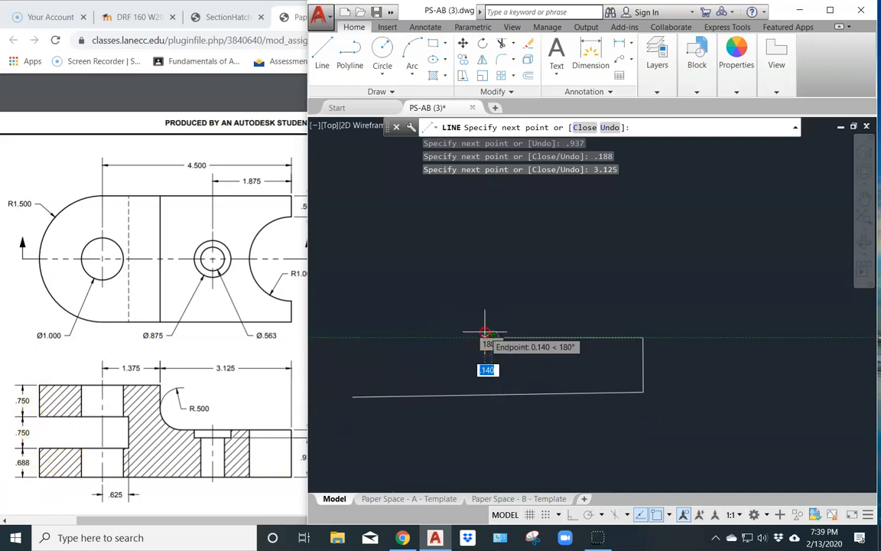
key(Return)
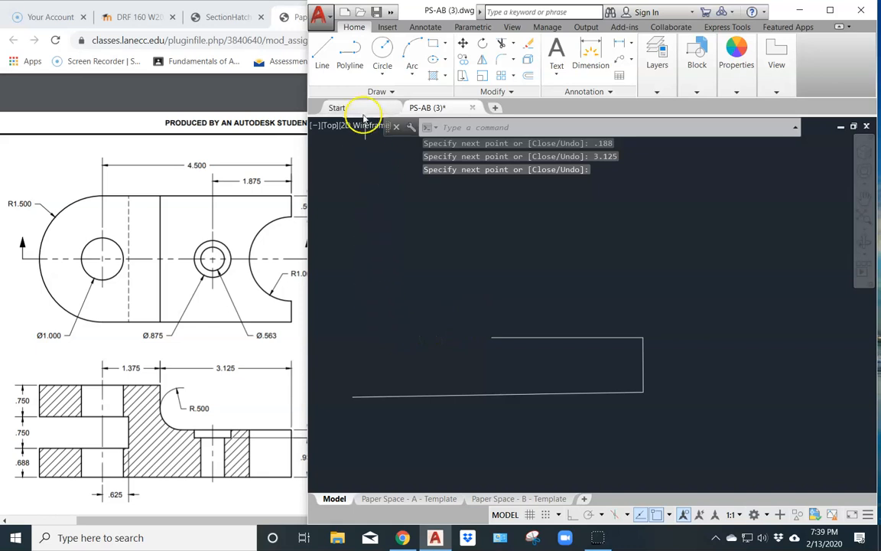
Step: Draw the section's left edge upward from the bottom edge's left end in three line segments of .688, .750 and .750
click(327, 67)
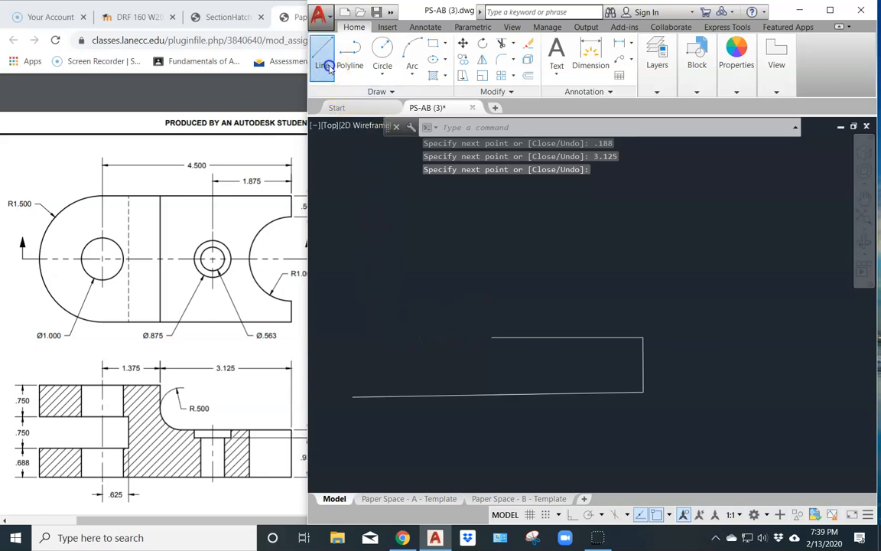
click(353, 395)
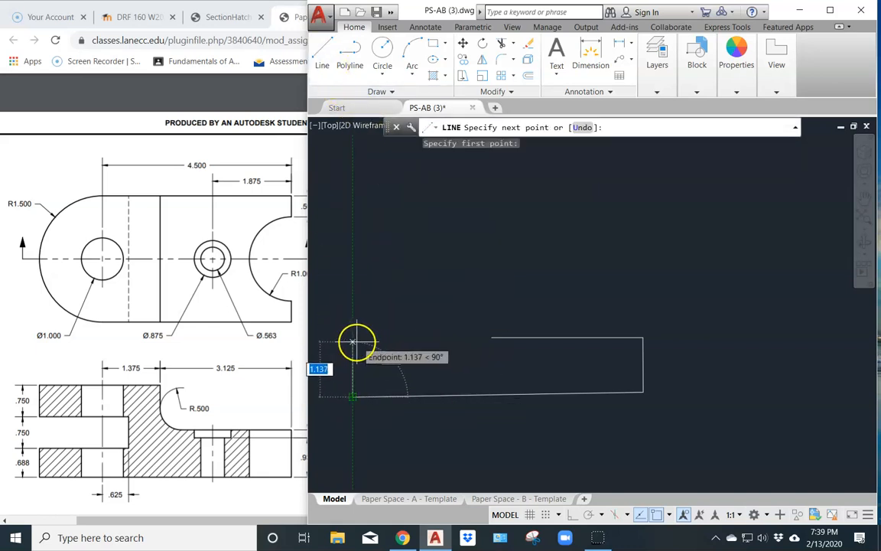
text(.)
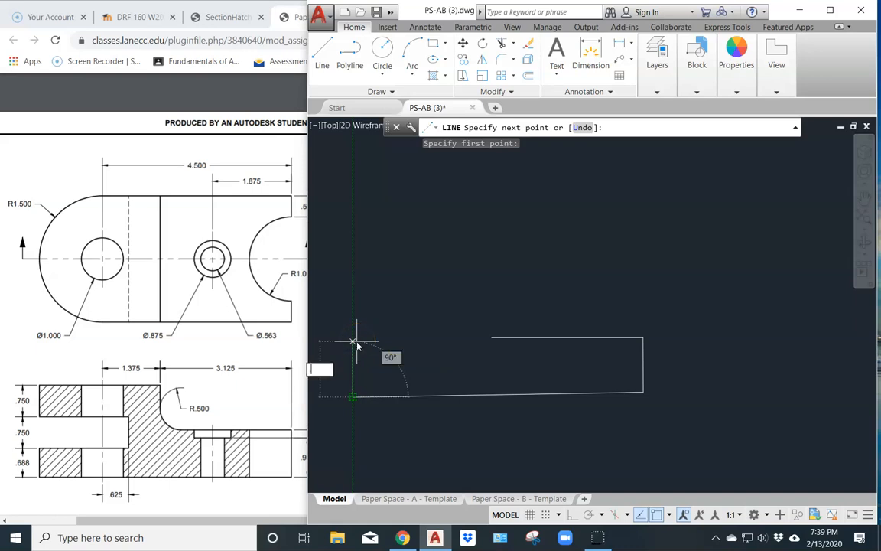
text(688)
key(Return)
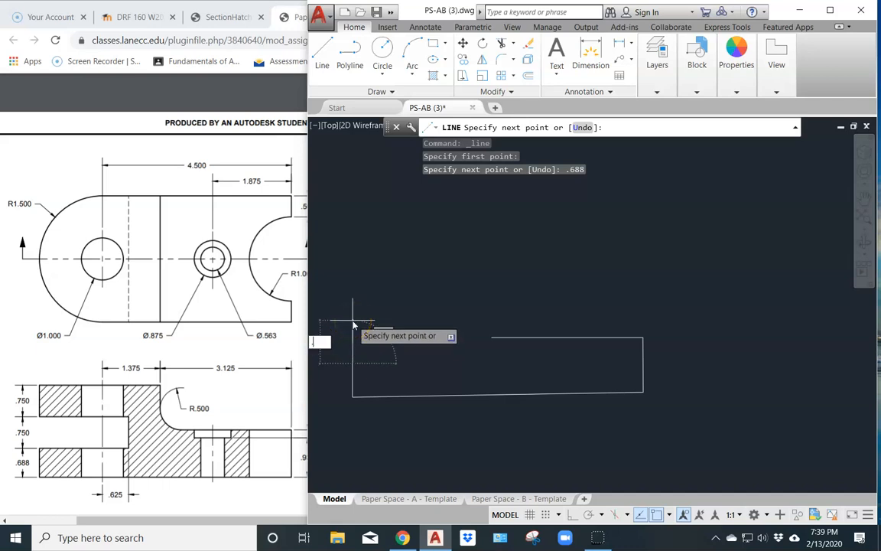
text(.750)
key(Return)
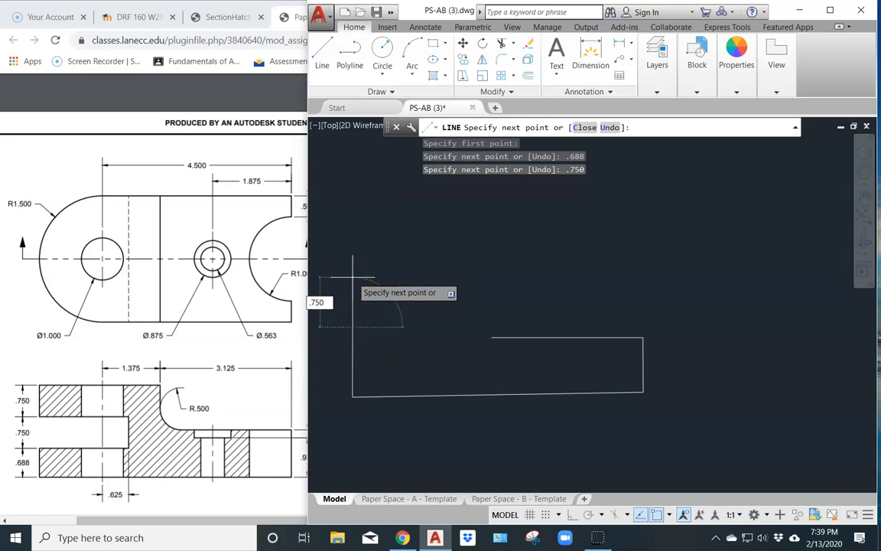
text(.750)
key(Return)
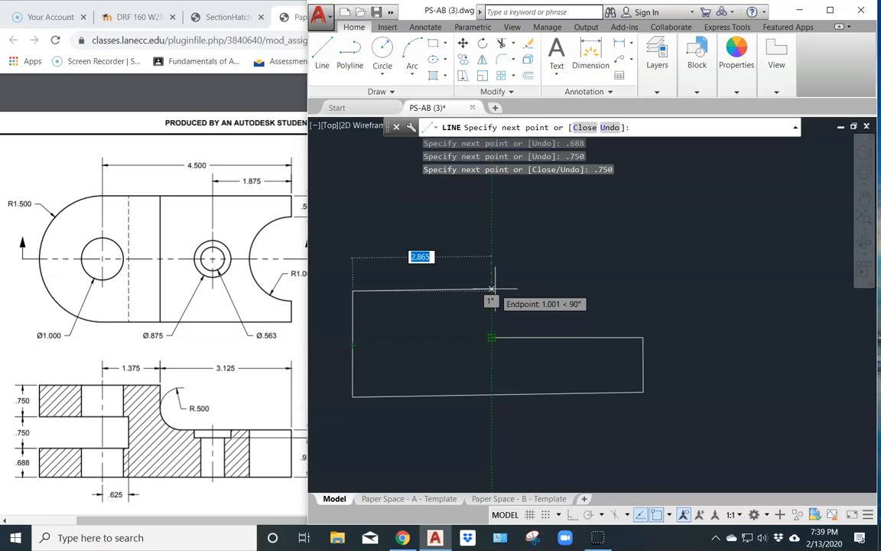
Step: Draw the top edge across to above the step's open end and drop a vertical line to it, closing the outline
click(491, 289)
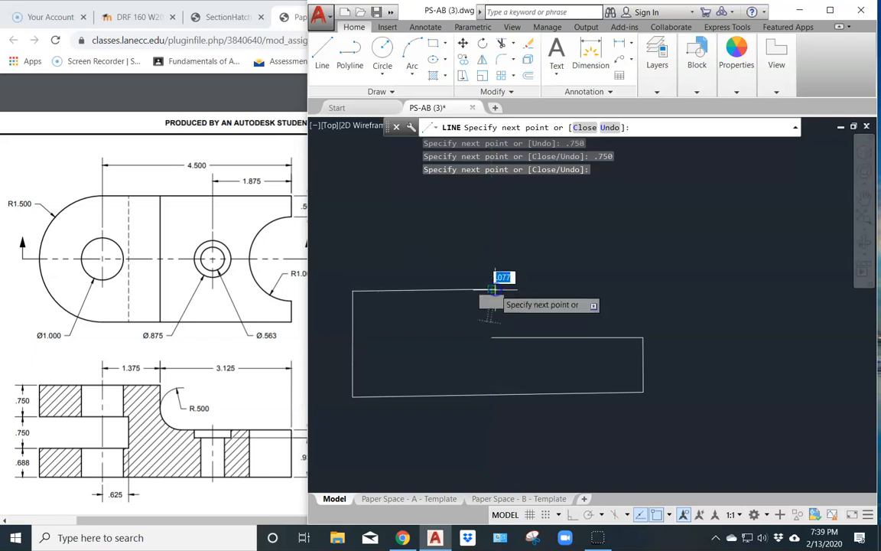
click(491, 337)
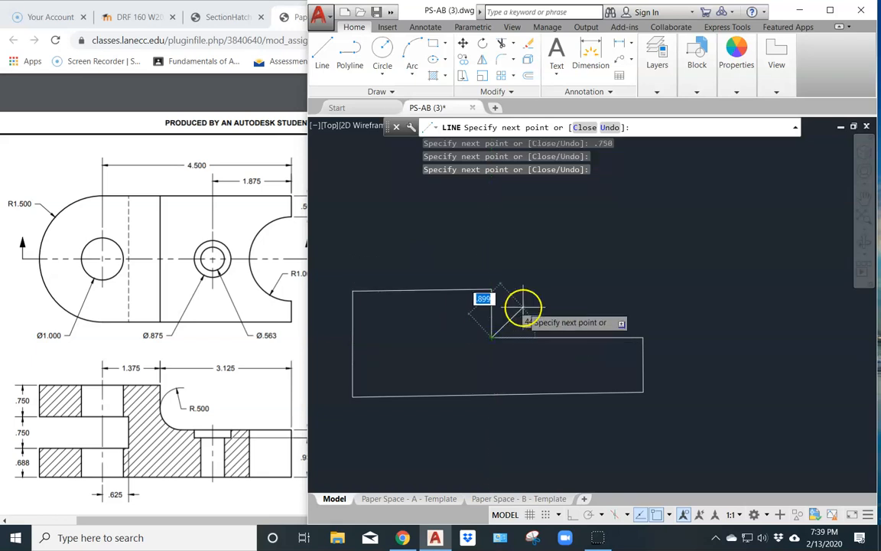
key(Return)
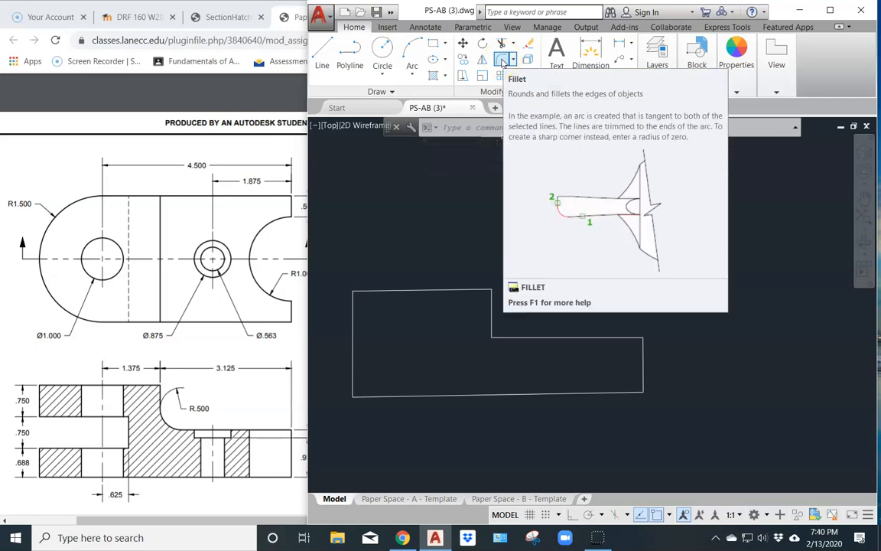
Step: Fillet the inside corner between the step's horizontal edge and the vertical edge with a .5 radius
click(503, 61)
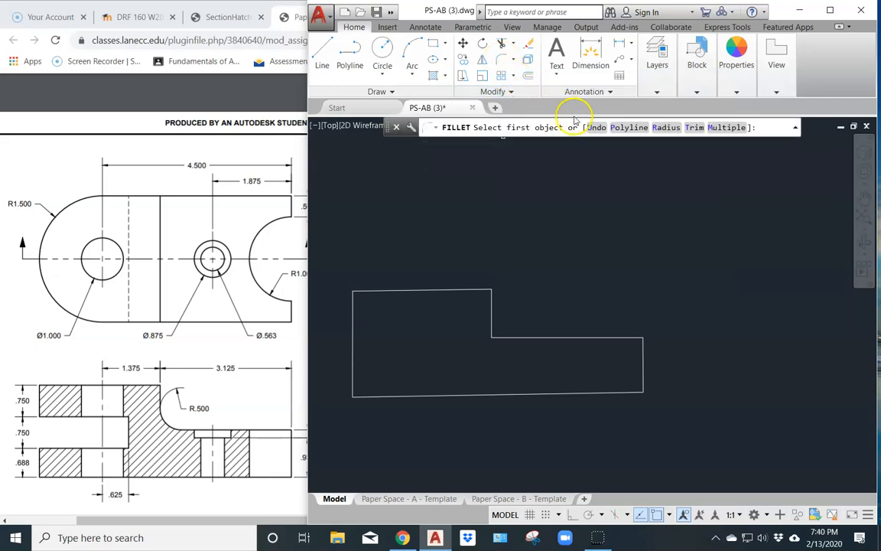
click(667, 128)
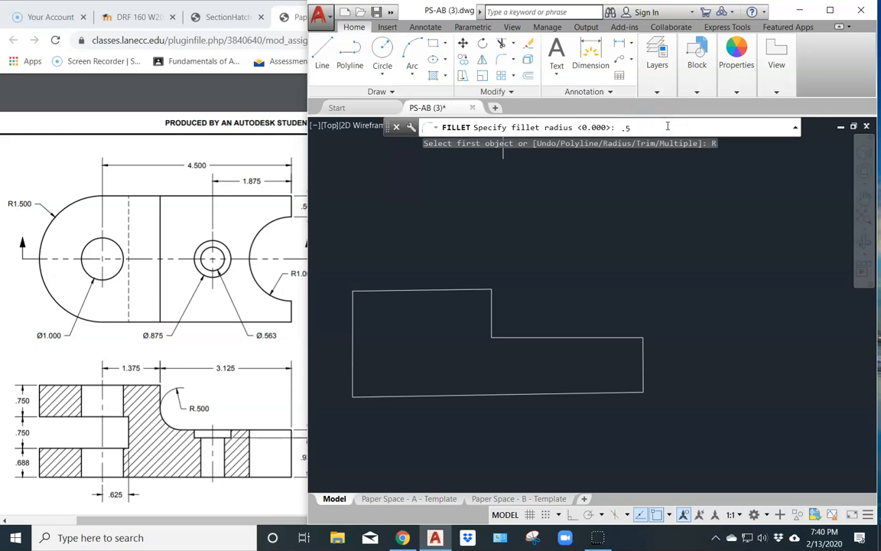
key(Return)
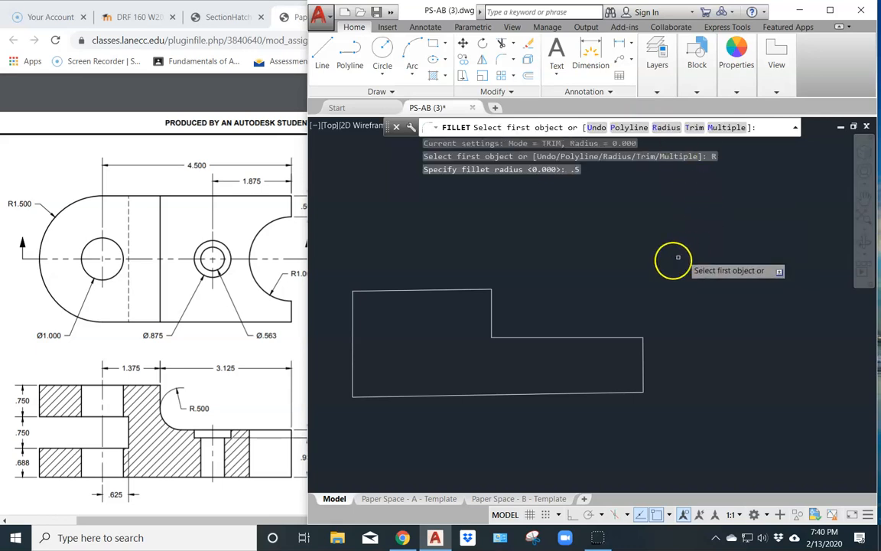
click(511, 337)
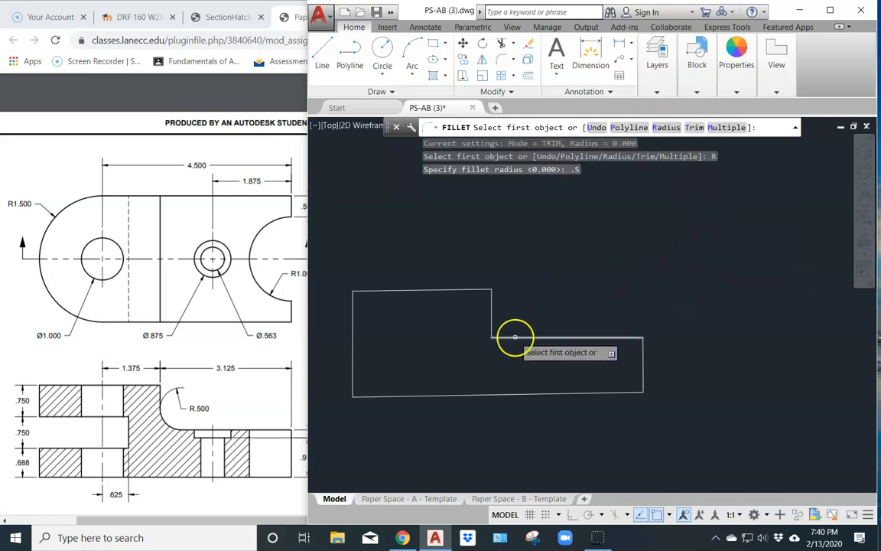
click(492, 304)
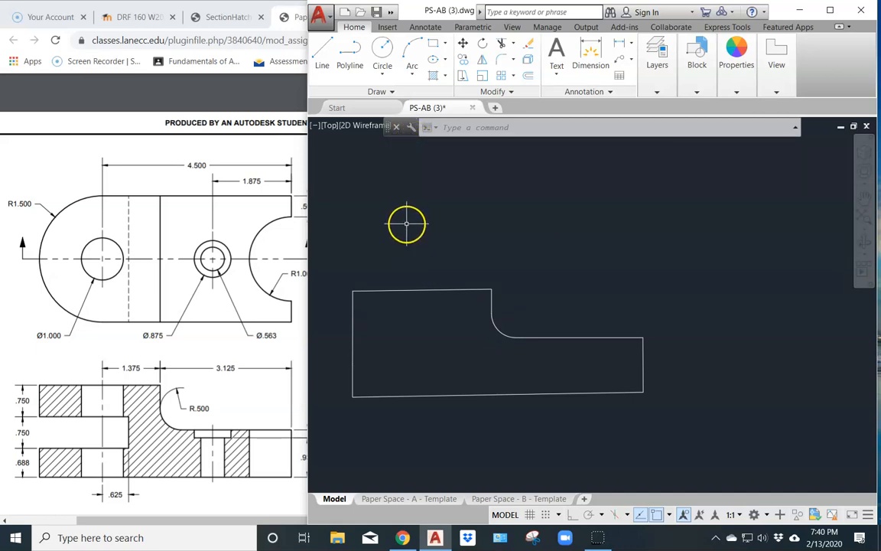
Step: Make Construction the current layer and draw a line 1.5 long straight up from the section outline's top-left corner
mouse_move(406, 224)
middle_down()
mouse_move(413, 264)
mouse_move(430, 274)
middle_up()
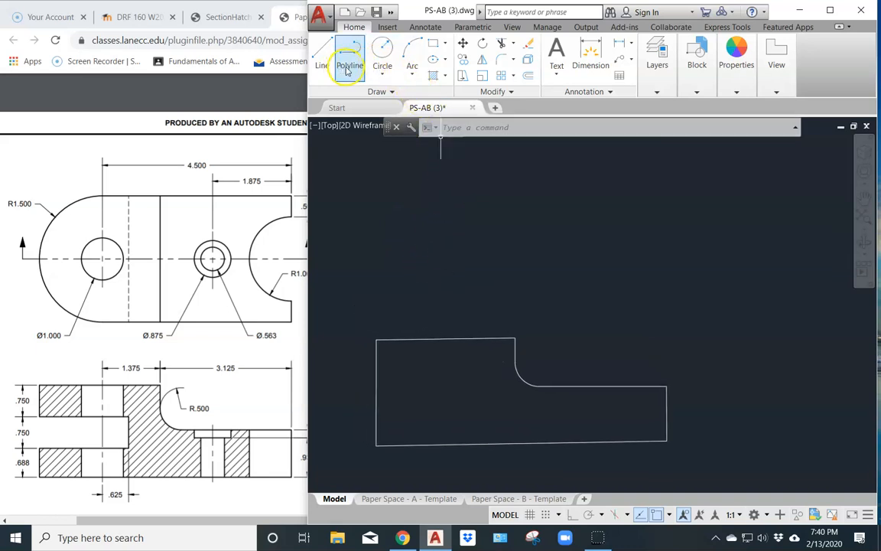
click(655, 90)
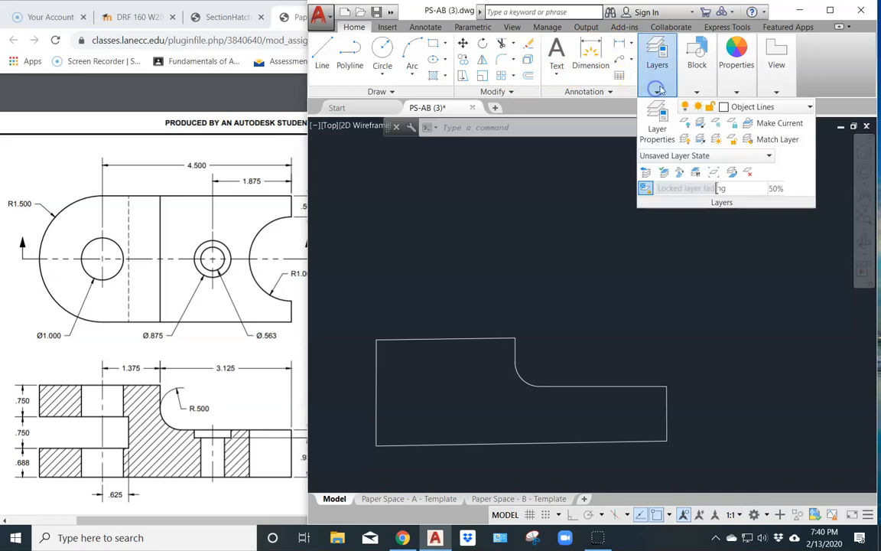
click(756, 107)
click(754, 153)
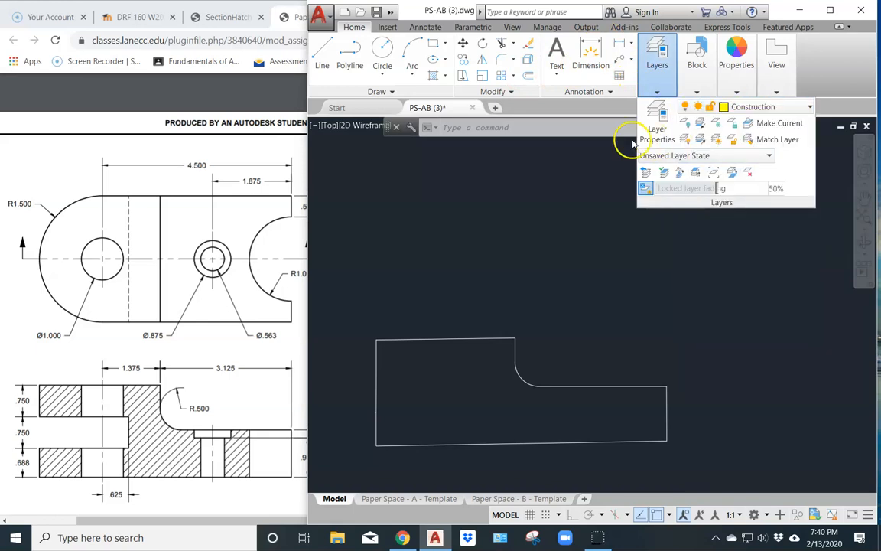
click(322, 55)
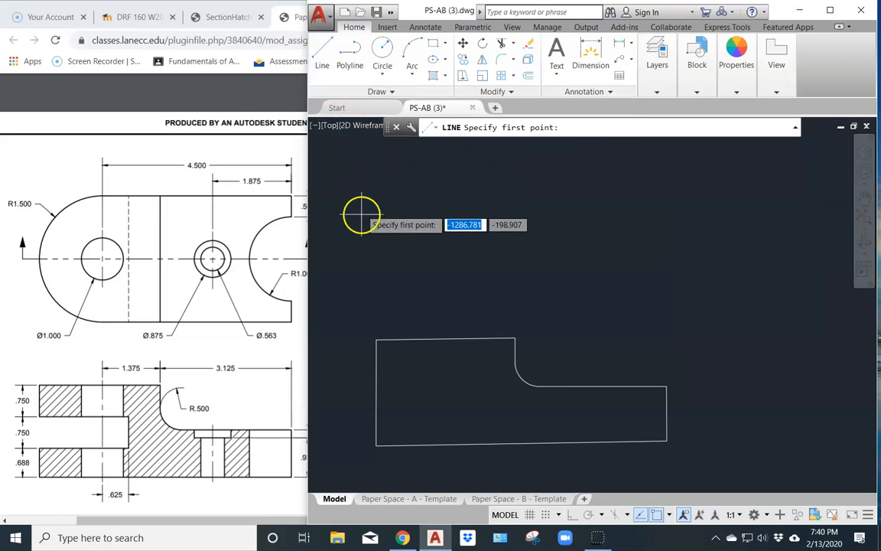
click(376, 338)
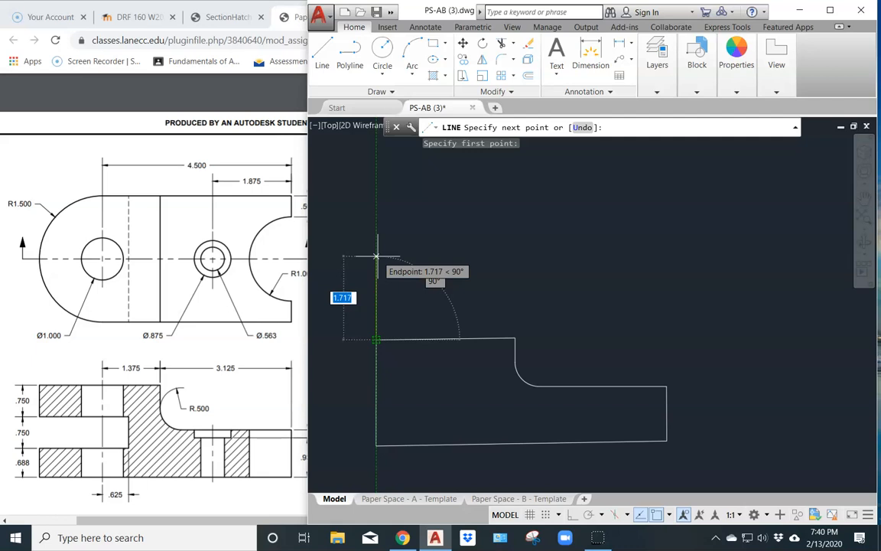
text(1)
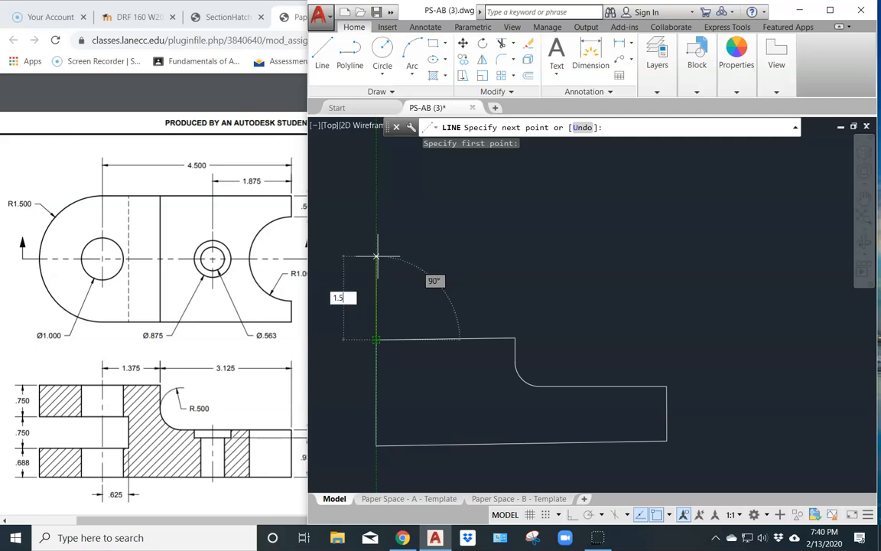
text(.5)
key(Return)
key(Return)
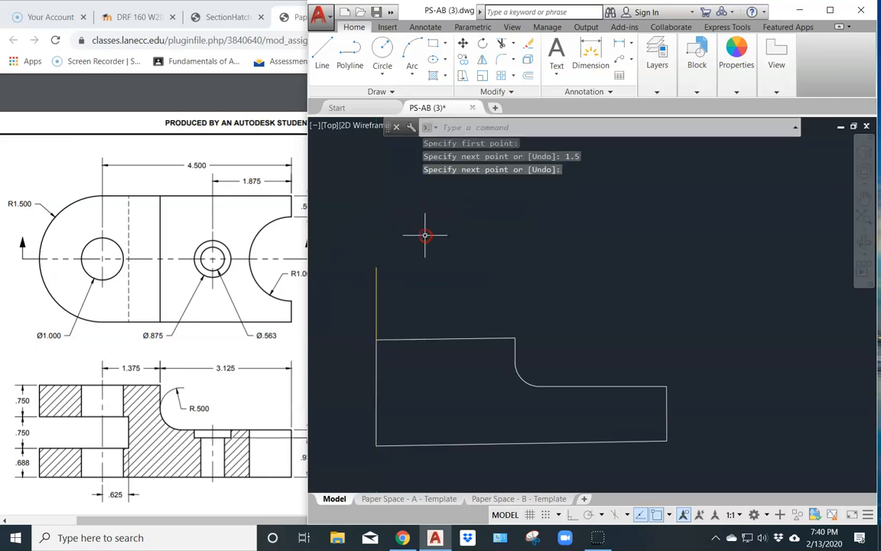
key(Return)
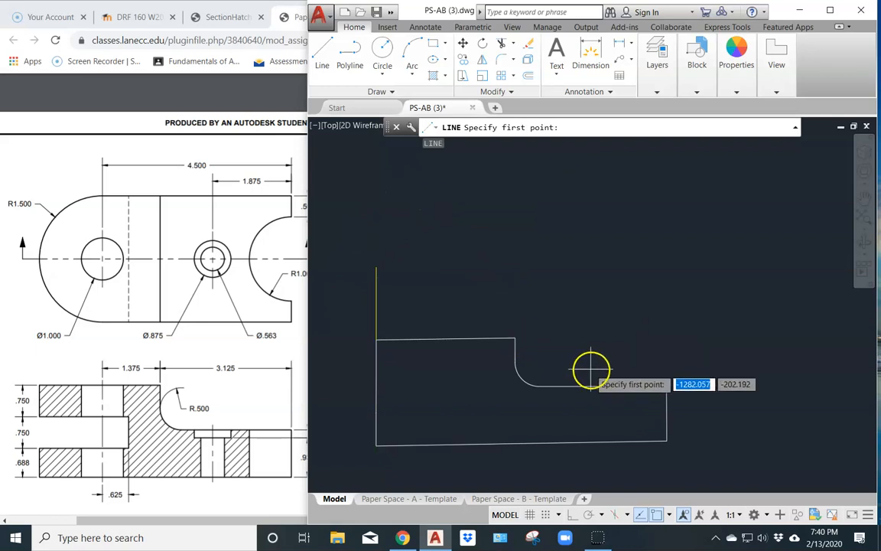
key(Escape)
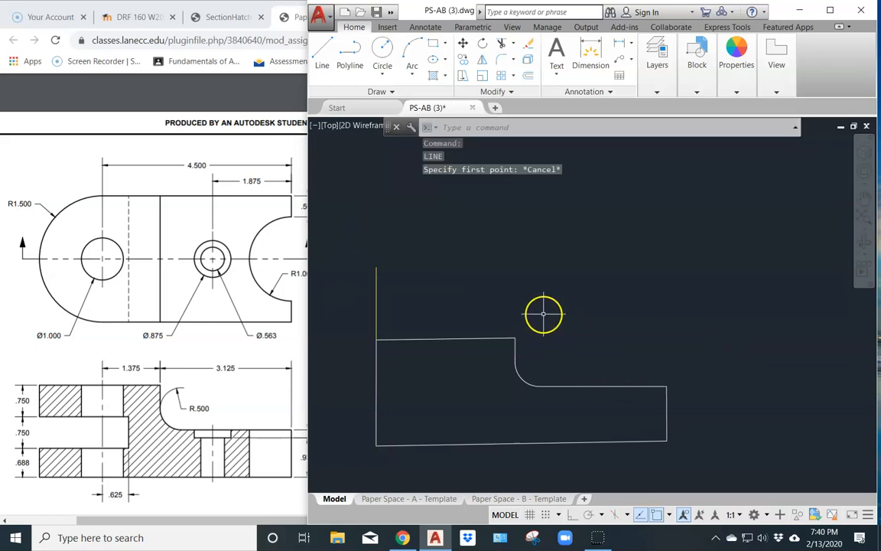
Step: Draw construction lines from the right edge's upper end up to the top edge's level and left to the top edge's right end
key(Return)
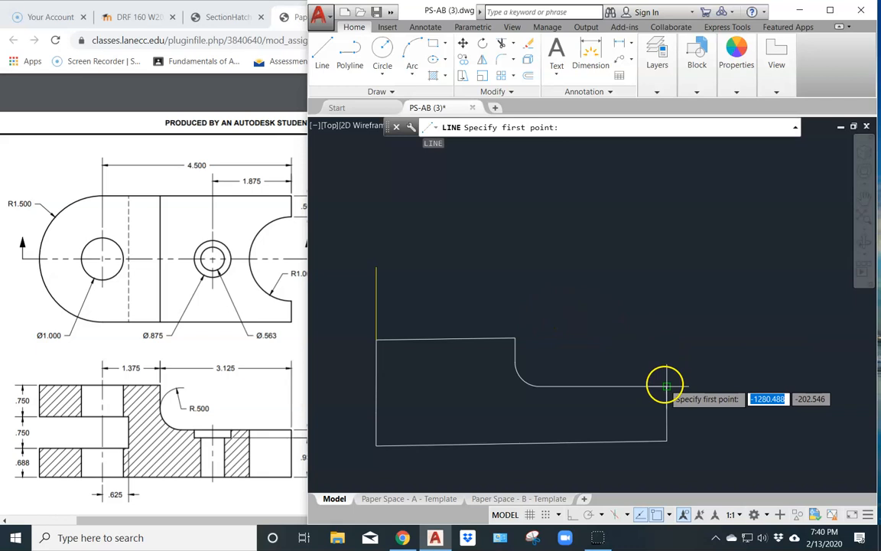
click(666, 386)
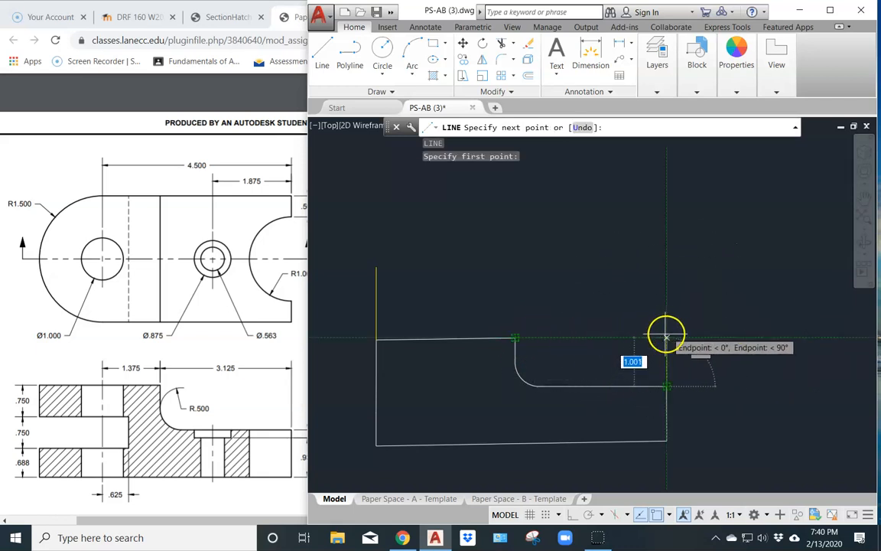
click(666, 337)
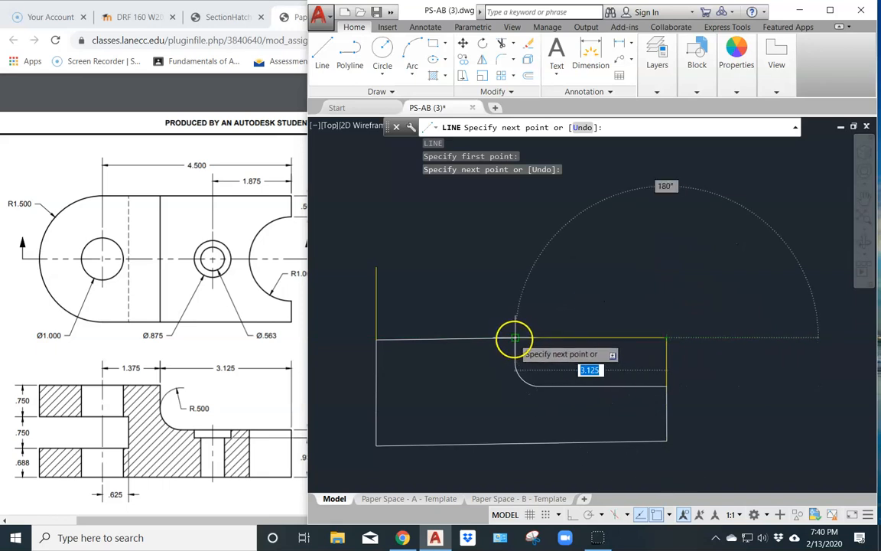
click(514, 338)
key(Return)
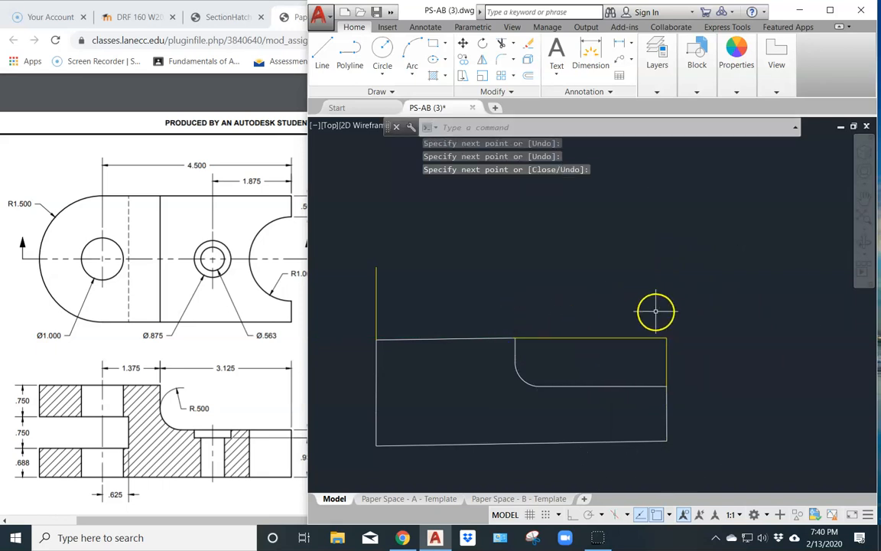
Step: Draw a construction line 1.5 long straight up from the right corner of the construction lines
key(Return)
click(666, 336)
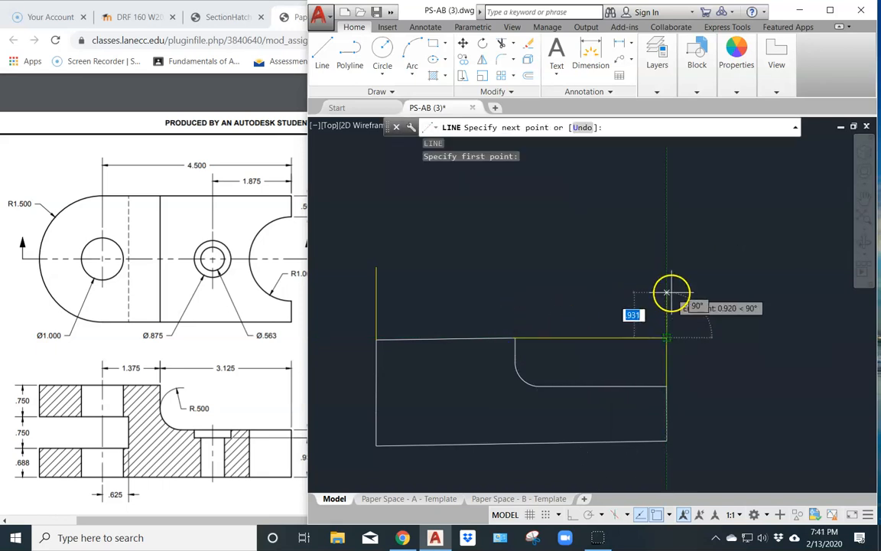
text(1.)
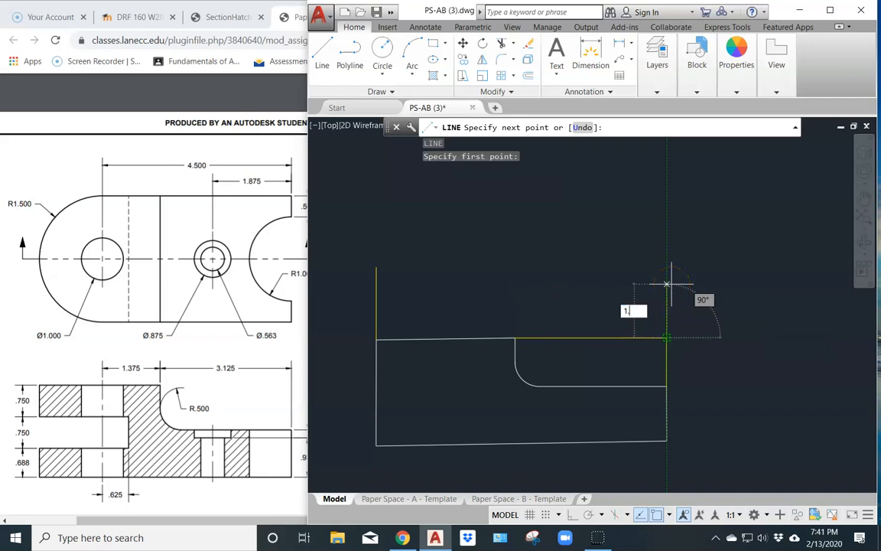
key(Return)
right_click(710, 342)
Step: Draw a construction line 1.5 long straight right from the right corner of the construction lines at the top edge's level
key(Return)
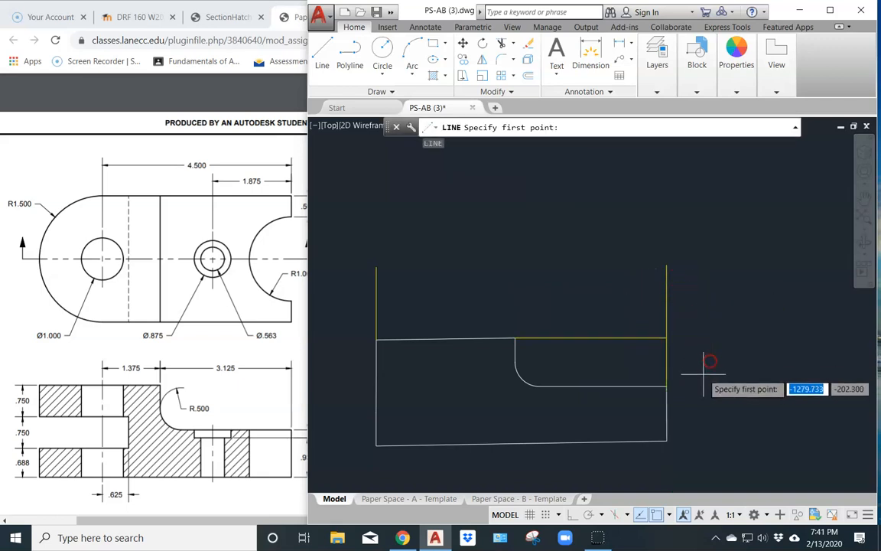
click(666, 337)
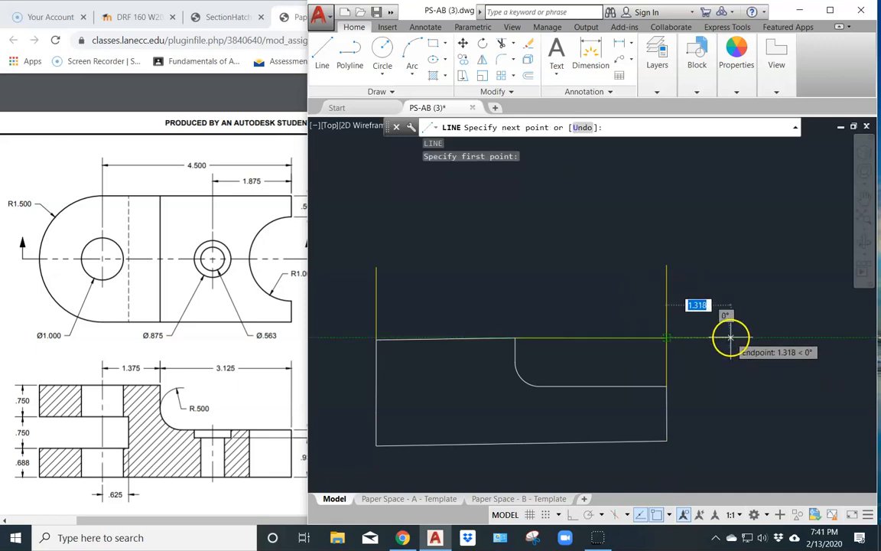
text(1)
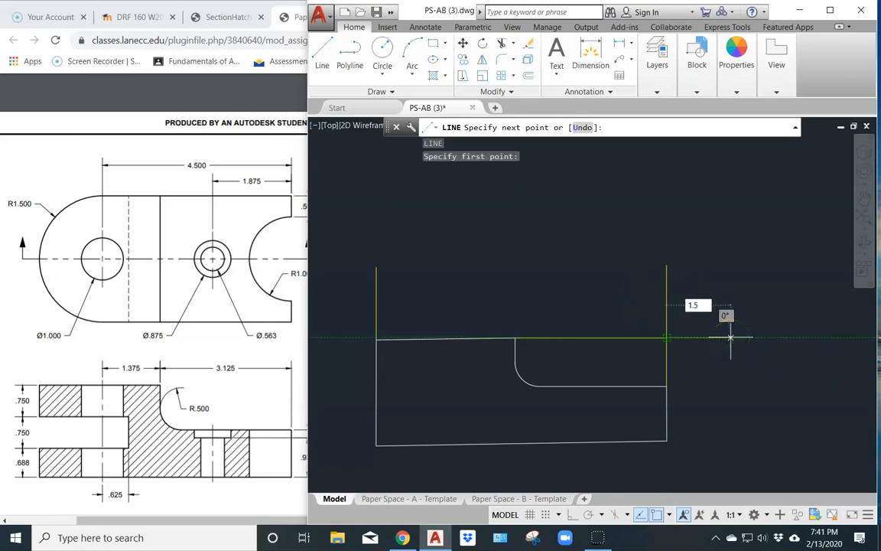
text(.5)
key(Return)
key(Return)
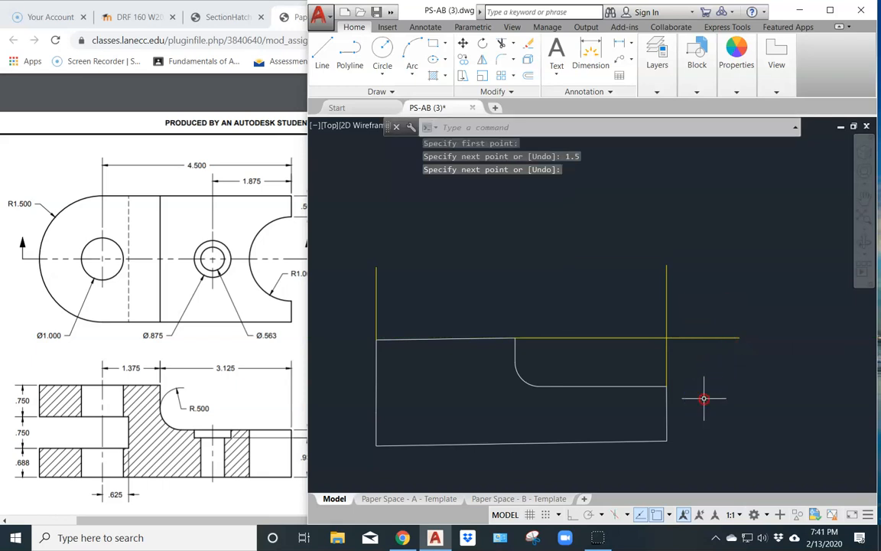
Step: Draw a construction line 1.5 long straight right from the section outline's bottom-right corner
key(Return)
click(668, 439)
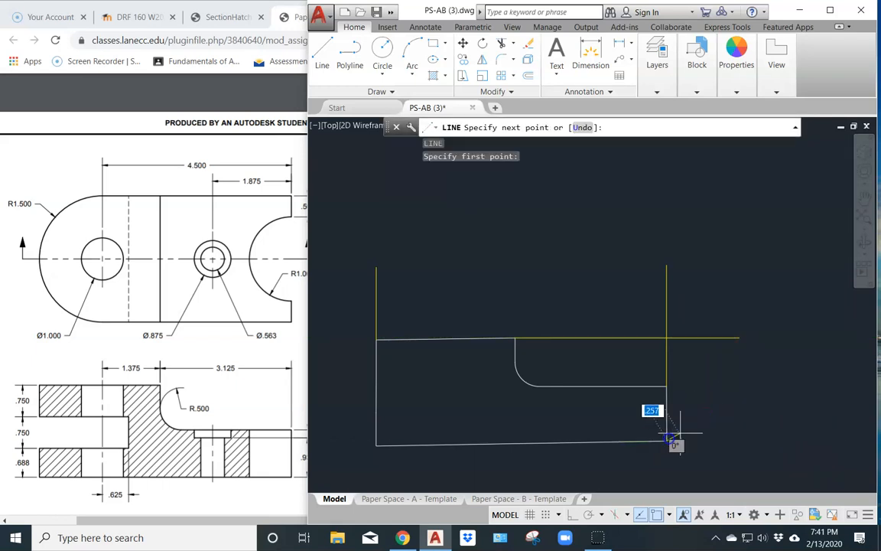
key(BackSpace)
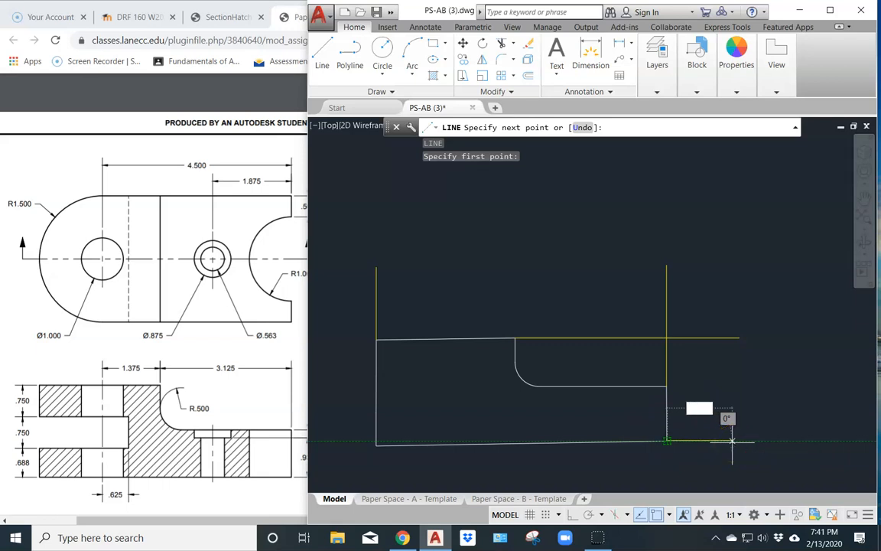
text(1.5)
key(Return)
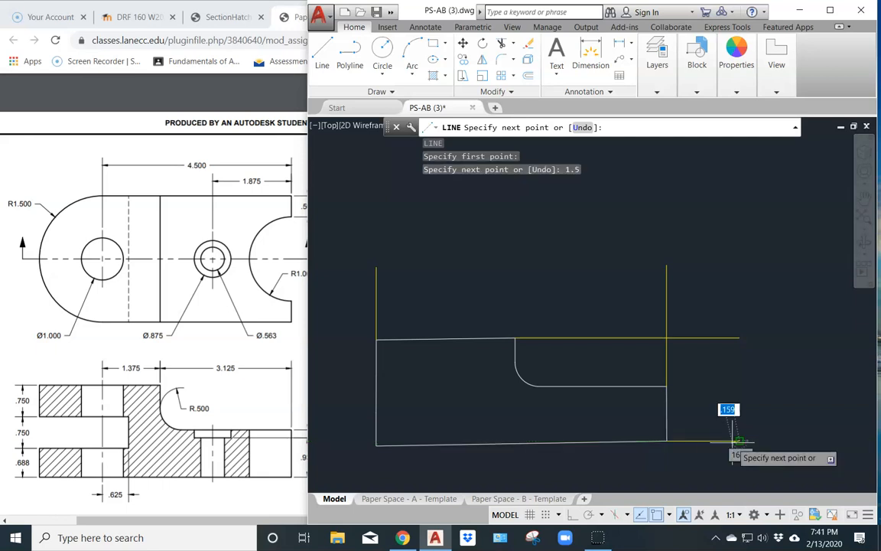
key(Return)
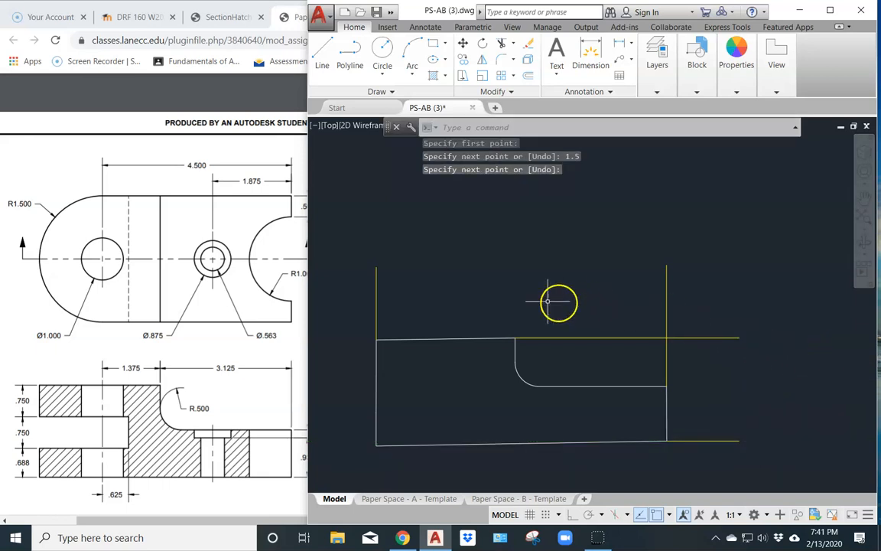
Step: Make Object Lines the current layer
scroll(442, 277, down, 2)
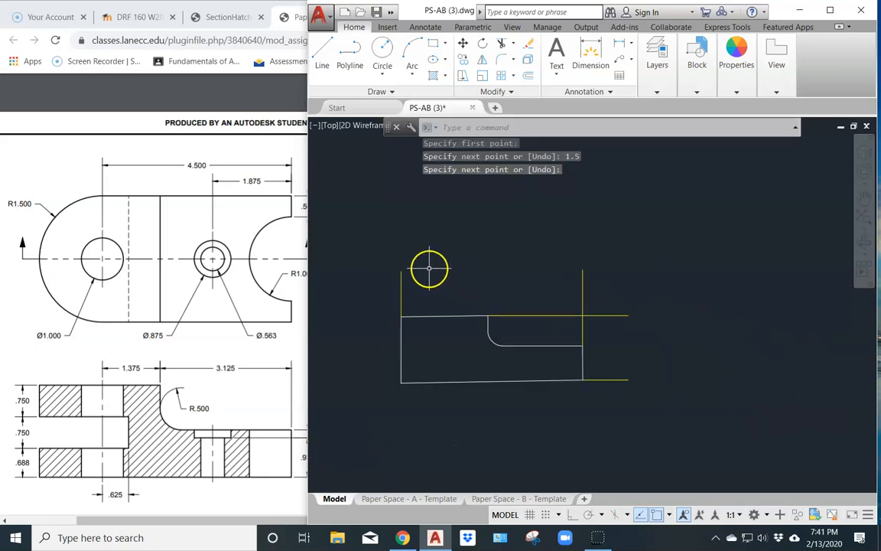
click(661, 90)
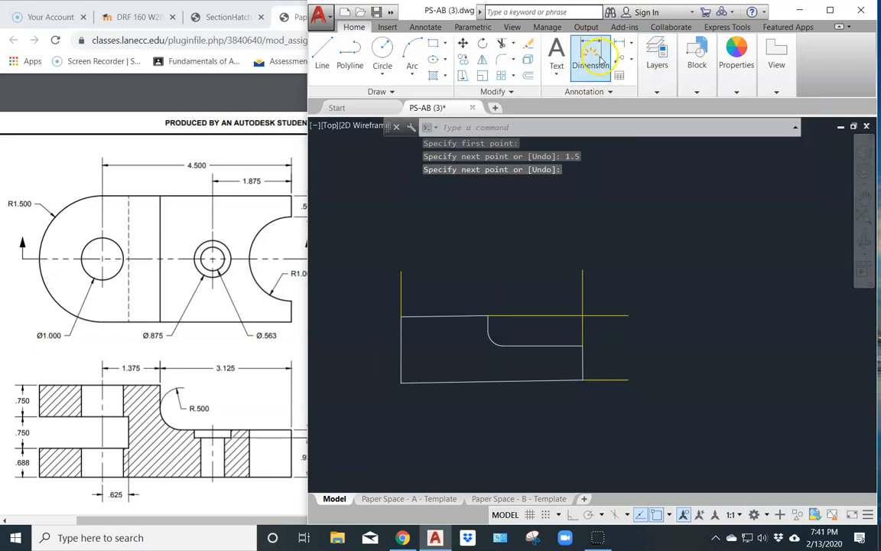
click(672, 93)
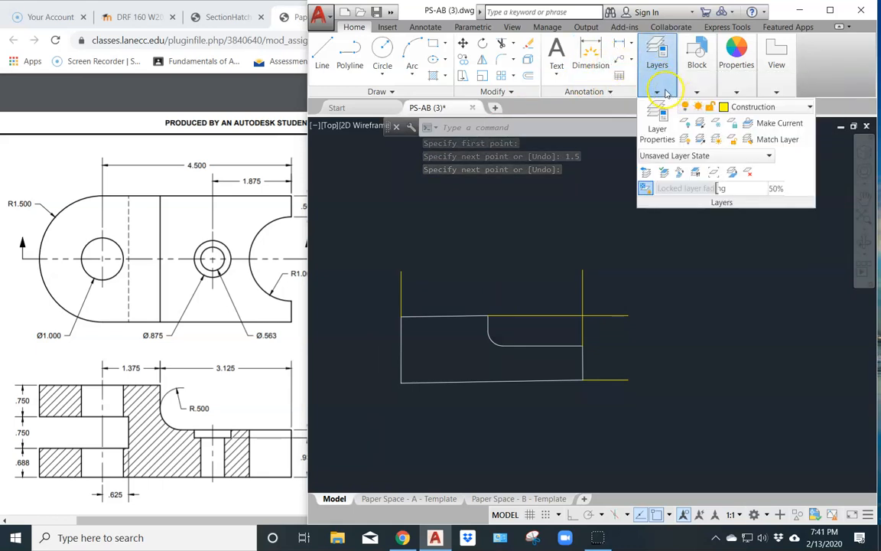
click(784, 108)
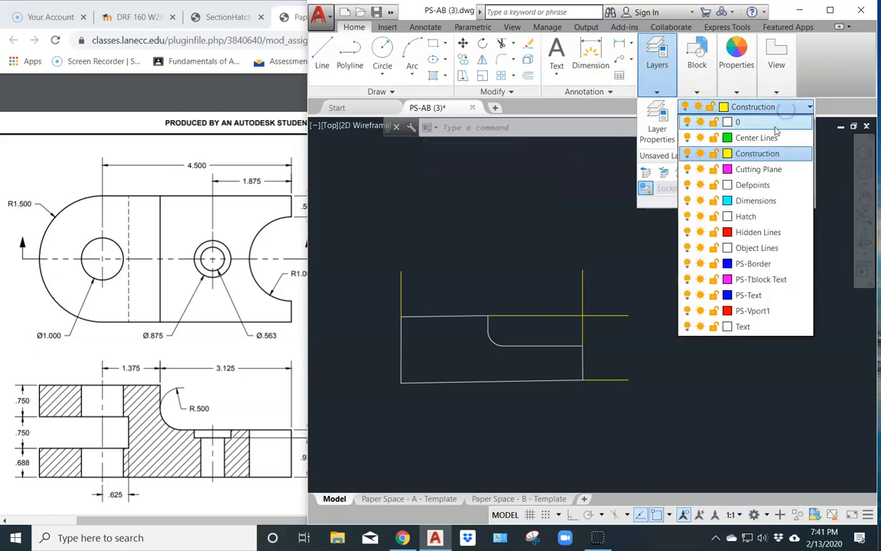
click(791, 250)
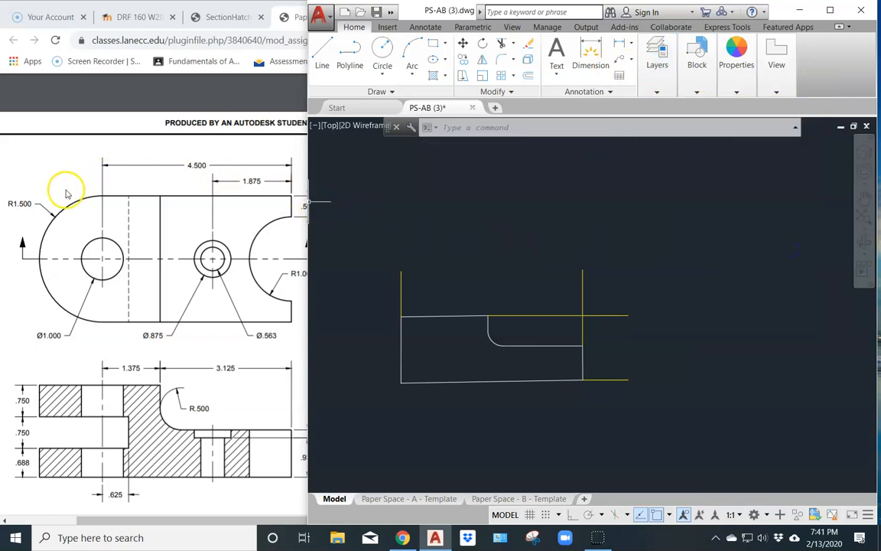
Step: Draw the top view's lower edge 4.5 long, going left from the upper end of the right vertical construction line
click(328, 67)
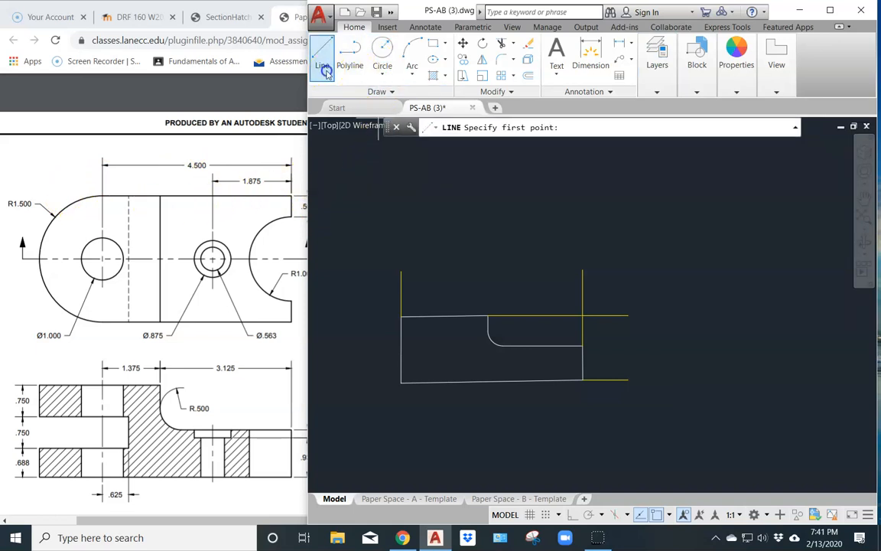
click(582, 269)
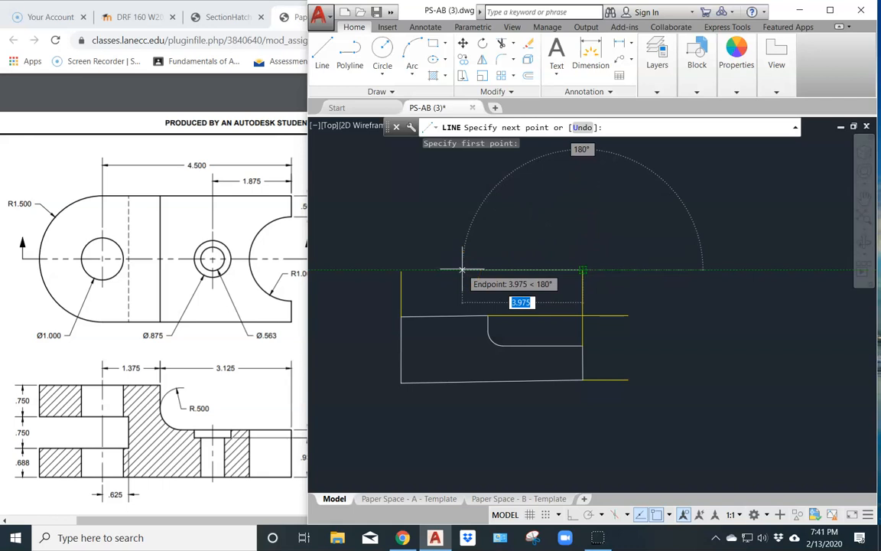
text(4)
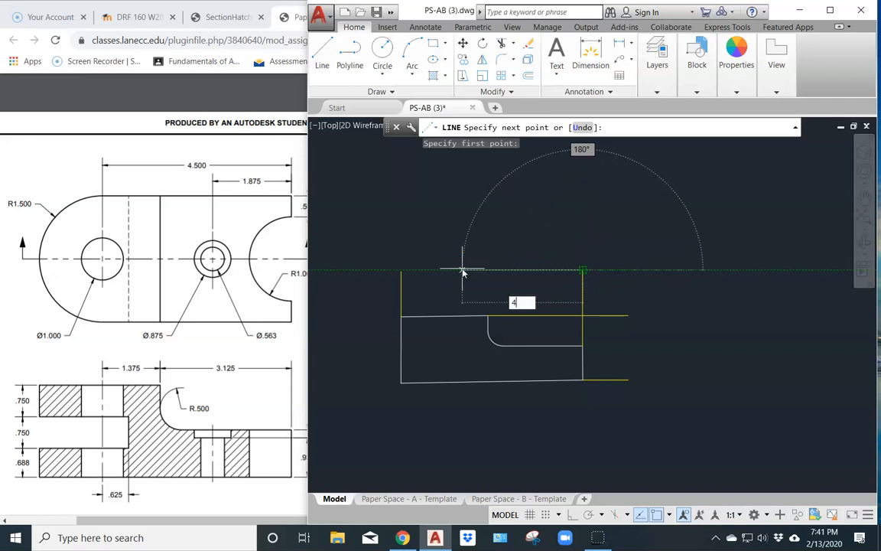
key(Return)
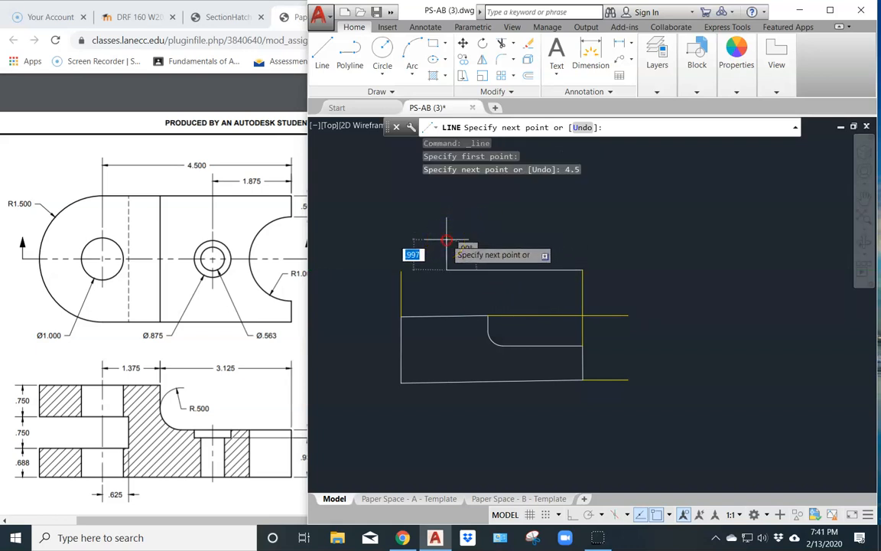
right_click(447, 241)
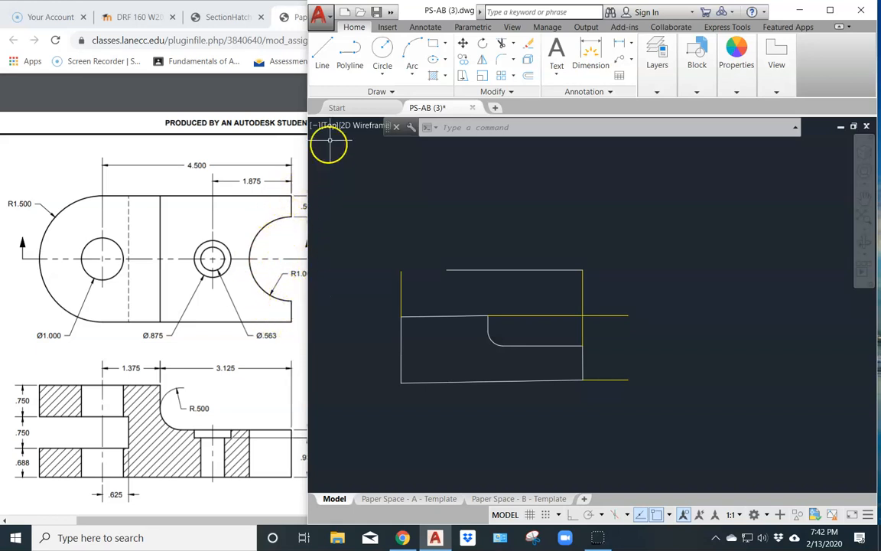
Step: Draw connected segments .5 and 2 long straight up from the right end of the top view's lower edge
click(319, 52)
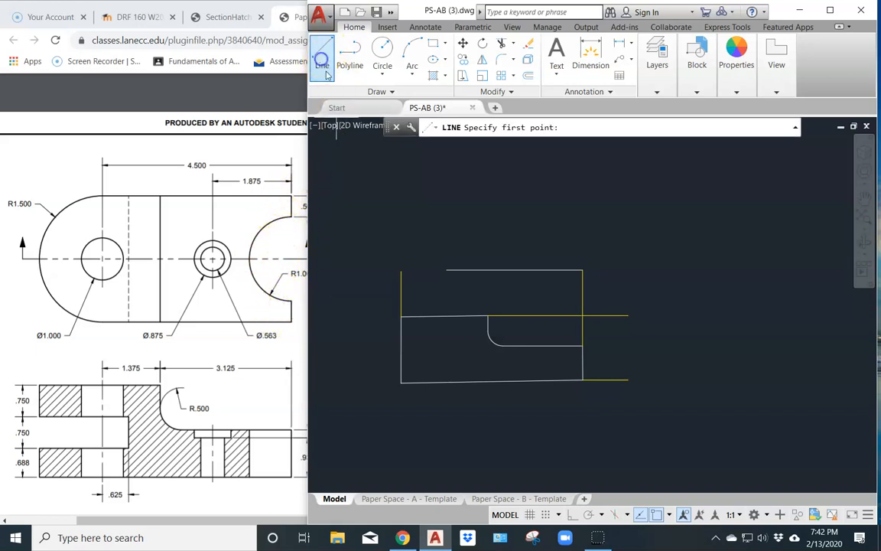
click(582, 269)
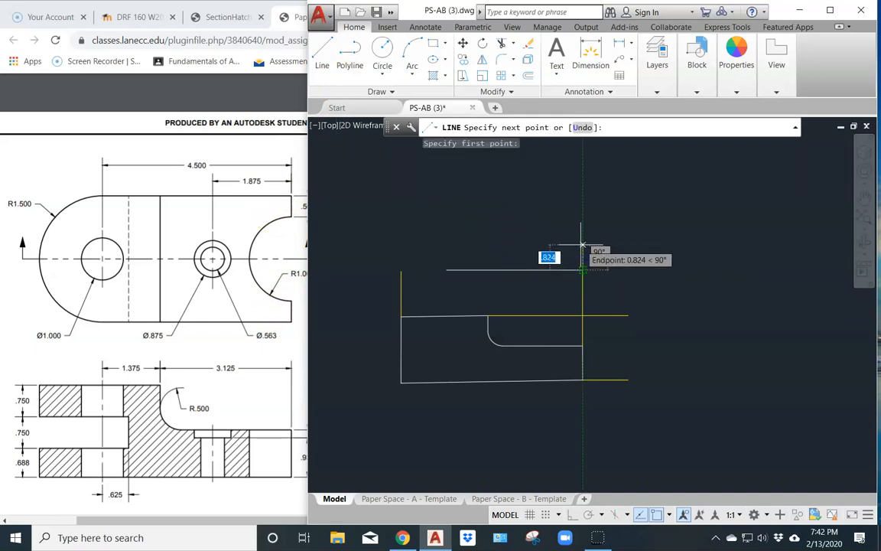
text(.5)
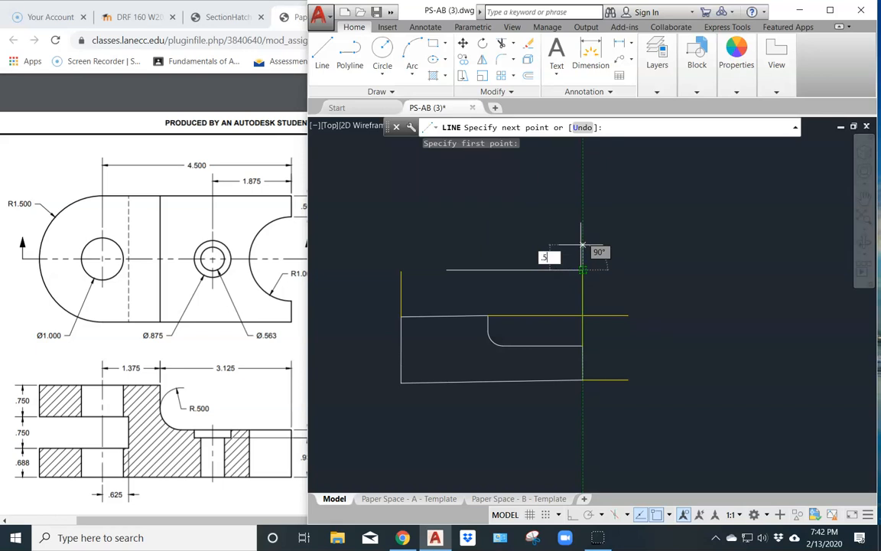
key(Return)
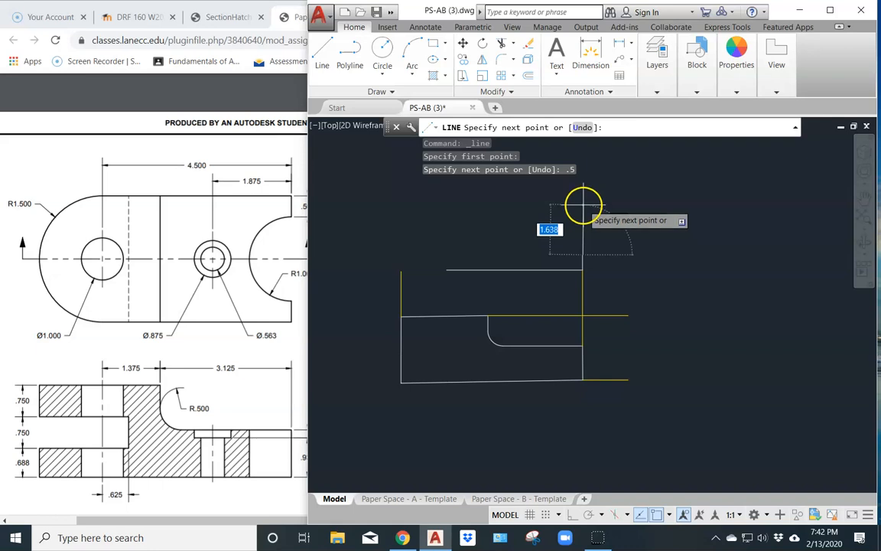
key(Return)
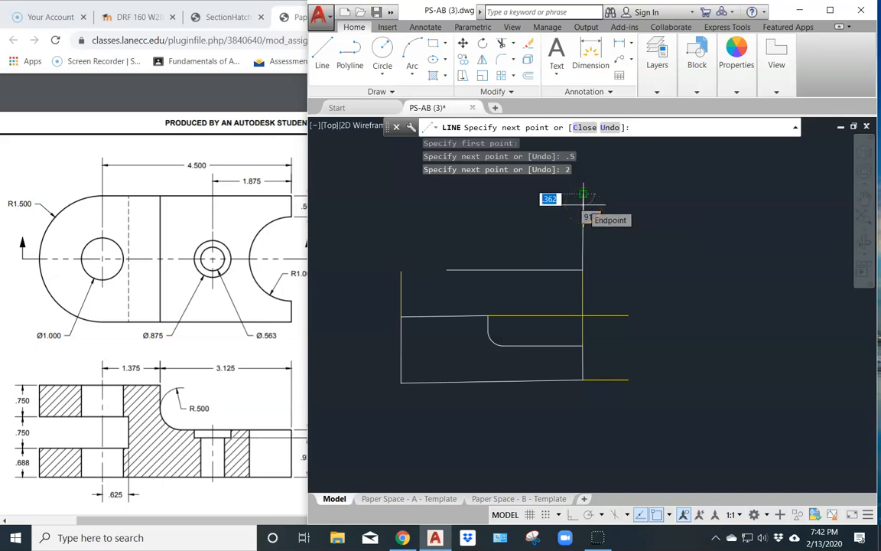
Step: Try to add another .5 segment at the right edge's upper end and erase that overlapping segment
text(.5)
key(Return)
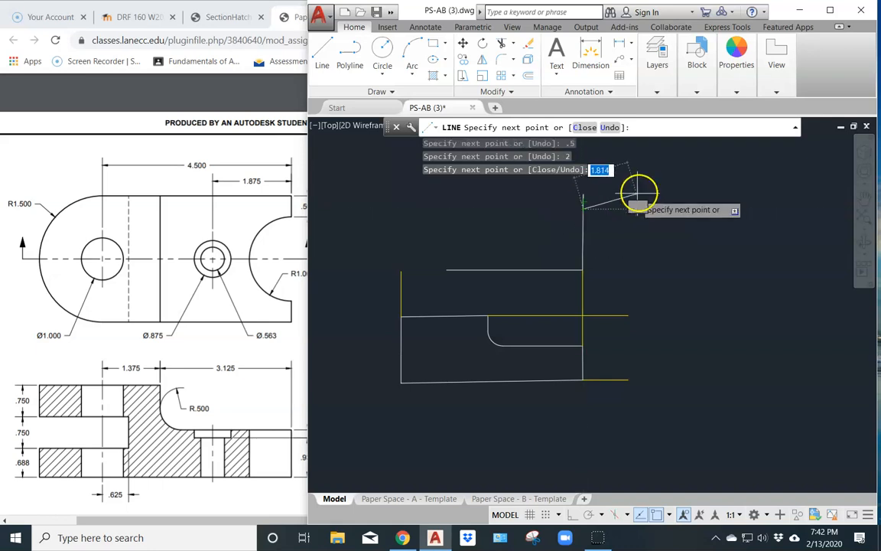
key(Return)
scroll(596, 216, up, 5)
middle_drag(560, 221, 570, 366)
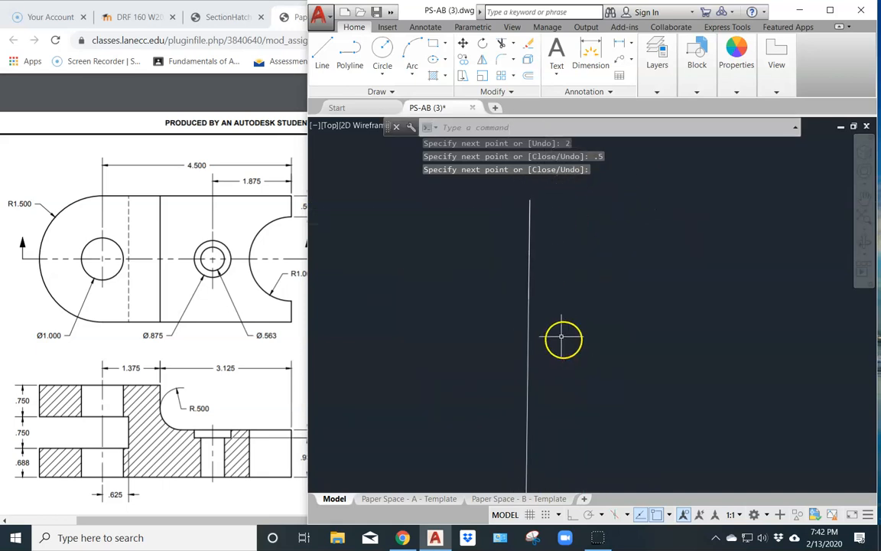
click(527, 269)
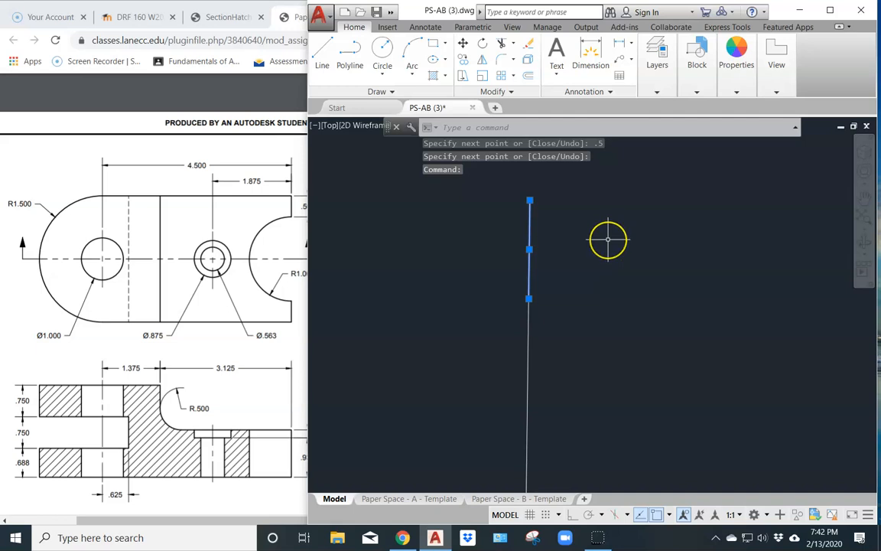
key(Delete)
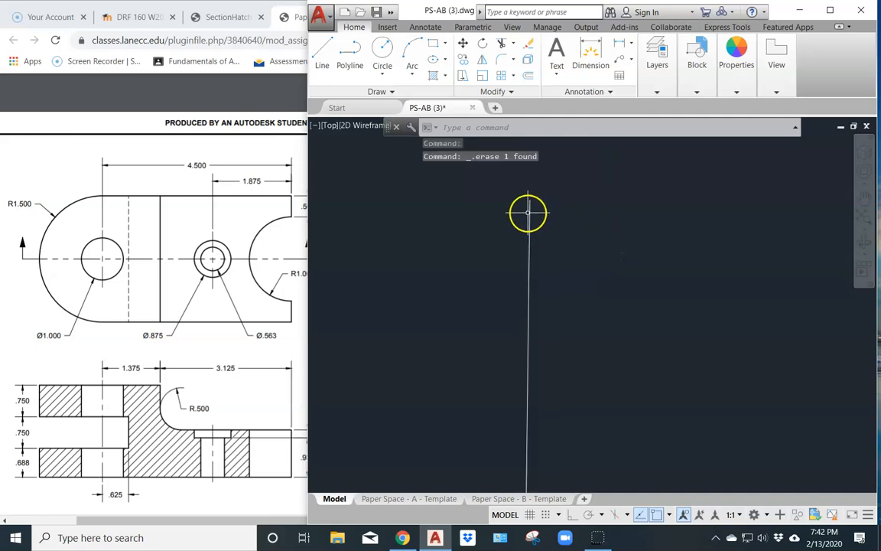
Step: Draw a line .5 long straight up from the upper end of the top view's right edge
click(325, 67)
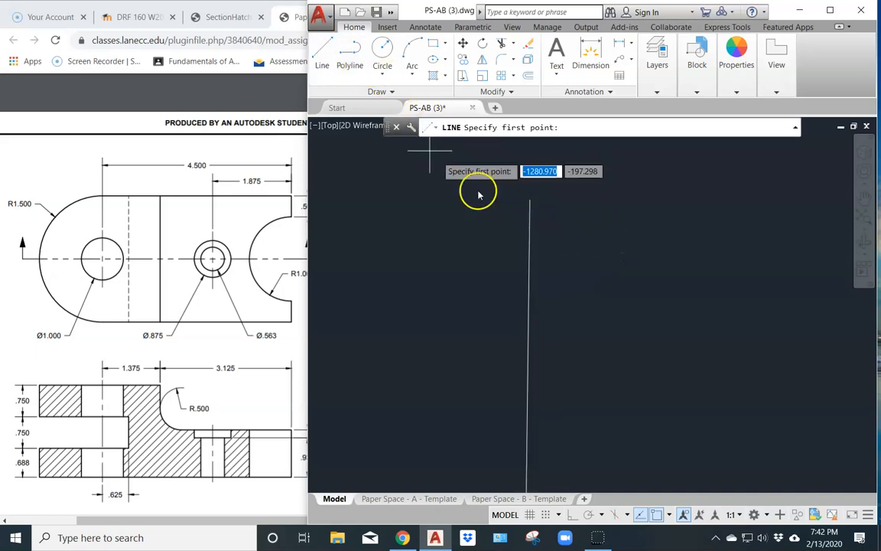
click(528, 201)
click(529, 168)
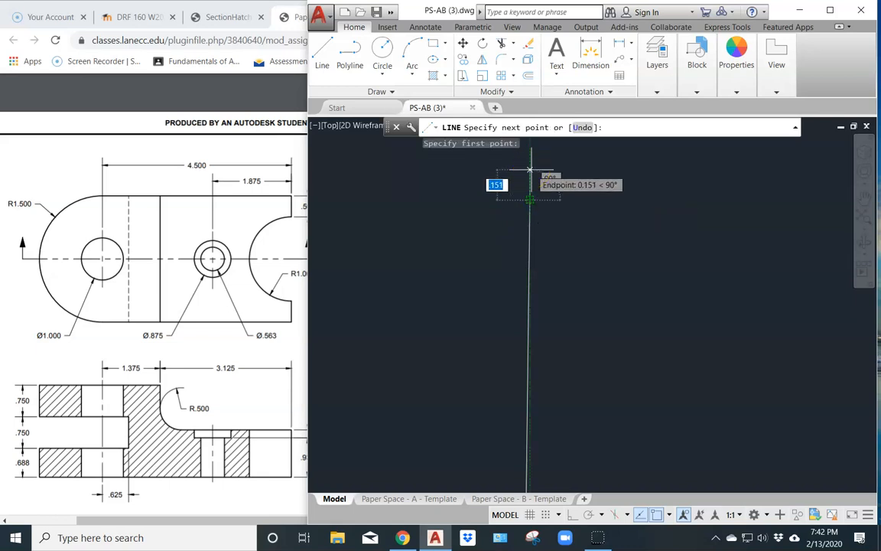
text(.5)
key(Return)
right_click(796, 237)
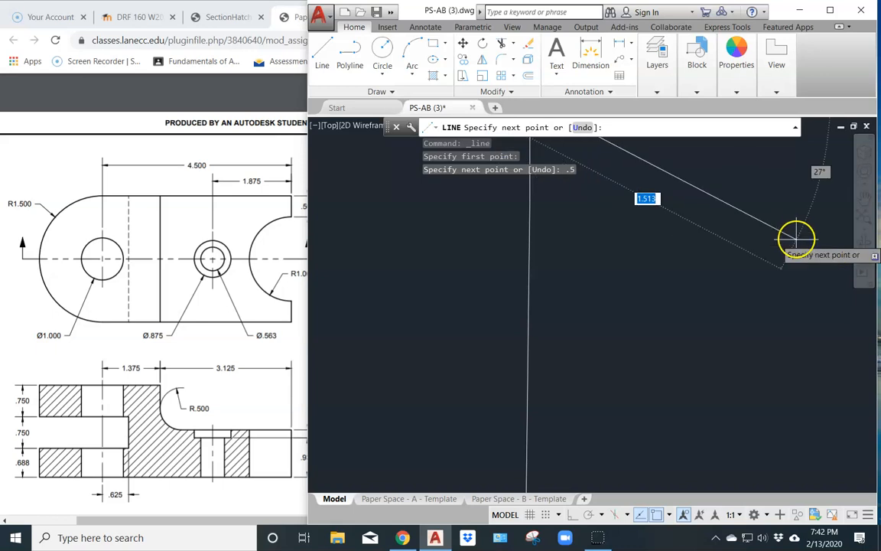
Step: Draw the top view's upper edge left from the right edge's upper end to directly above the lower edge's left end
scroll(595, 288, down, 5)
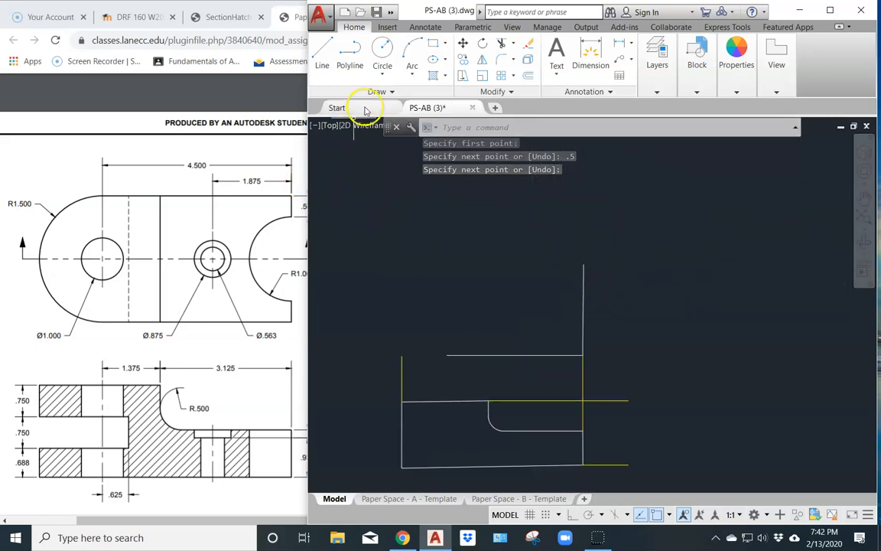
click(323, 54)
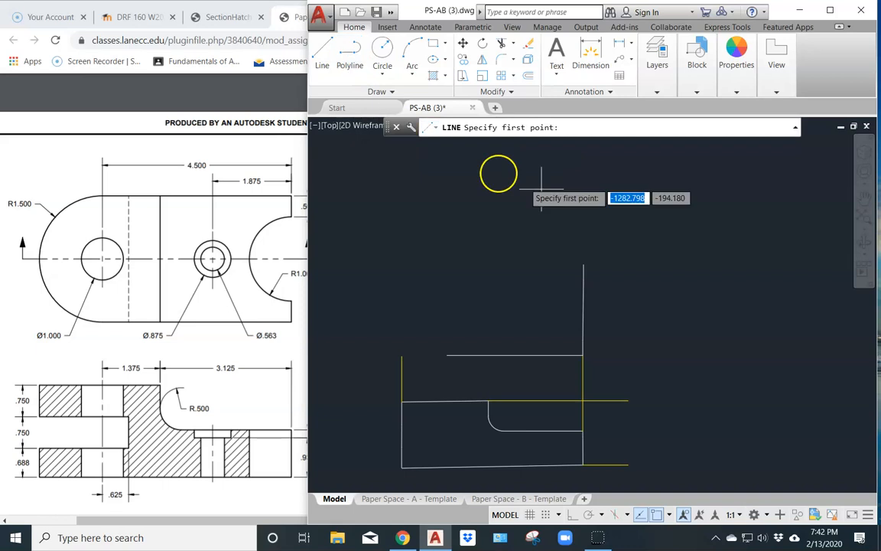
click(583, 265)
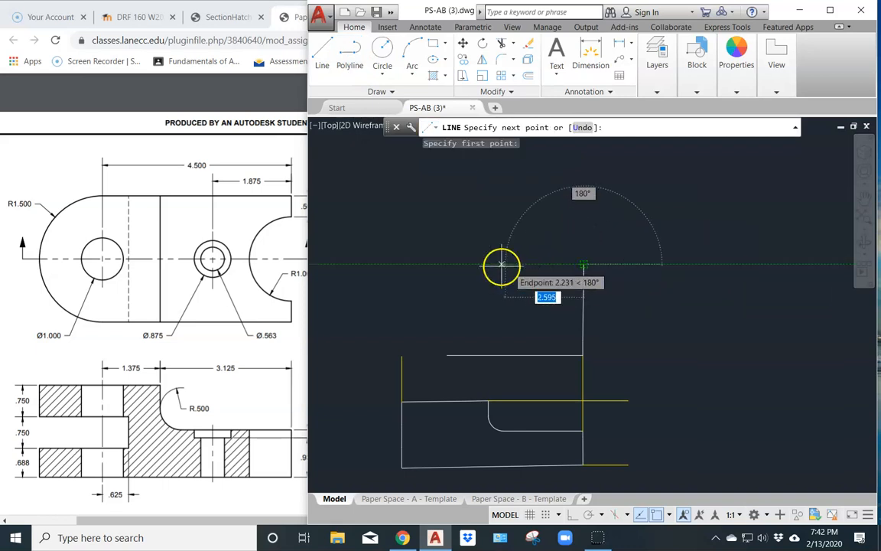
click(446, 265)
right_click(478, 237)
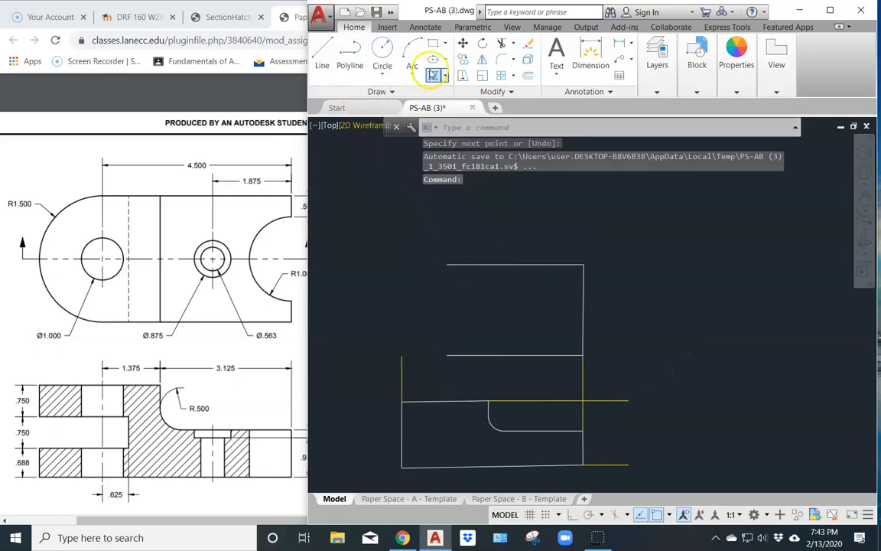
Step: Close the top view's outline with a line from the upper edge's left end down to the lower edge's left end
click(332, 67)
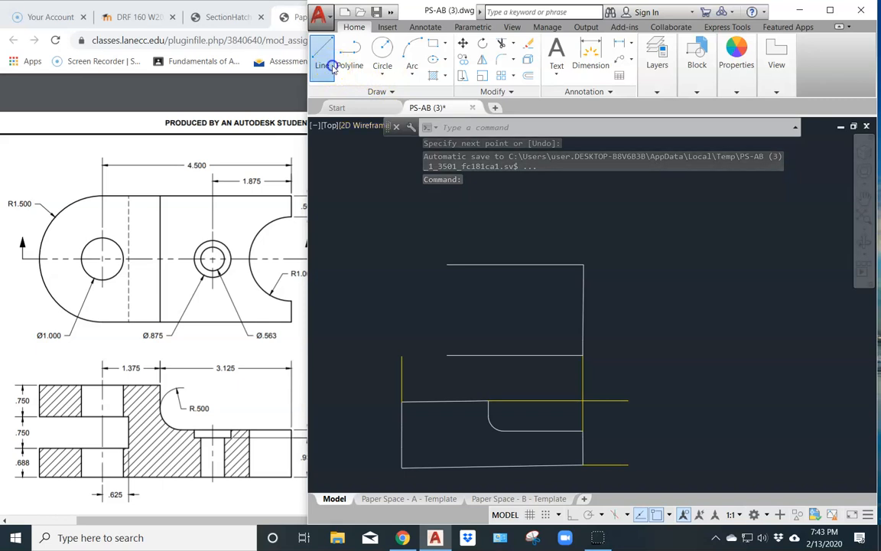
click(448, 265)
click(448, 264)
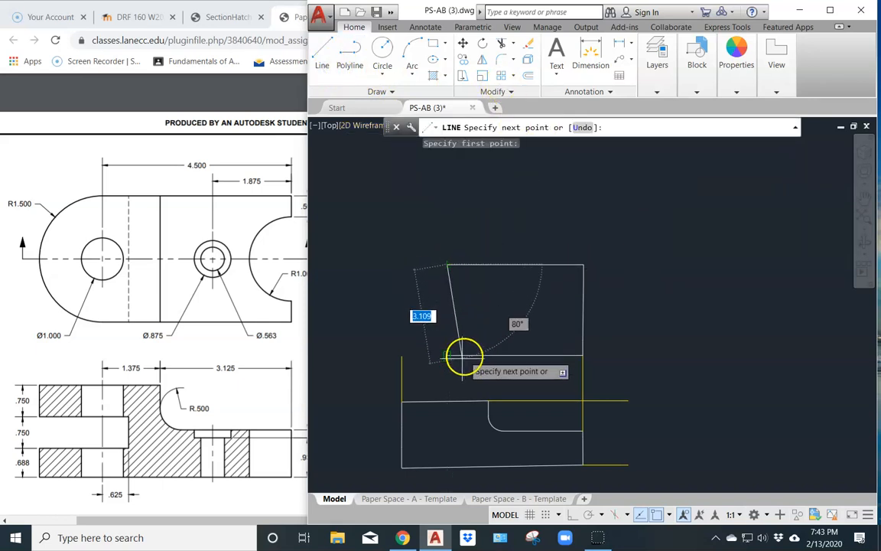
right_click(474, 305)
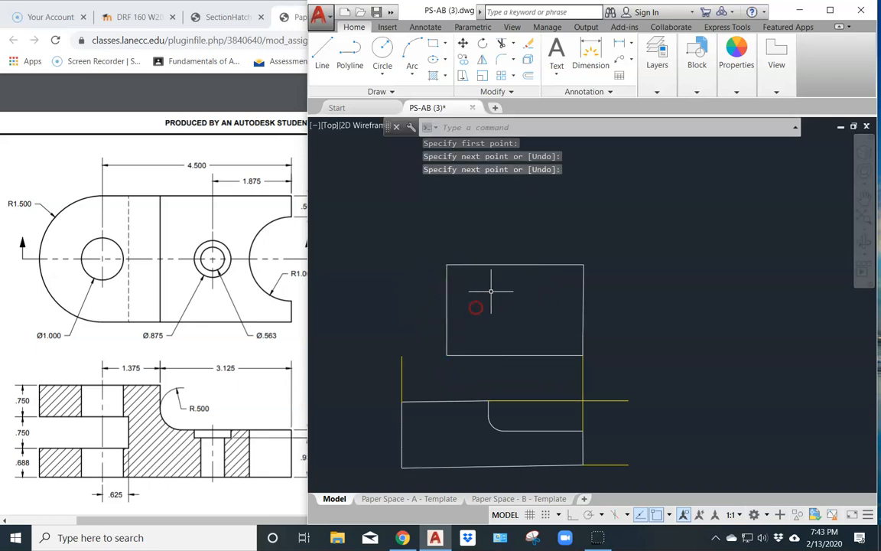
Step: Draw a circle of radius 1.5 centred on the midpoint of the top view's left vertical line
click(669, 514)
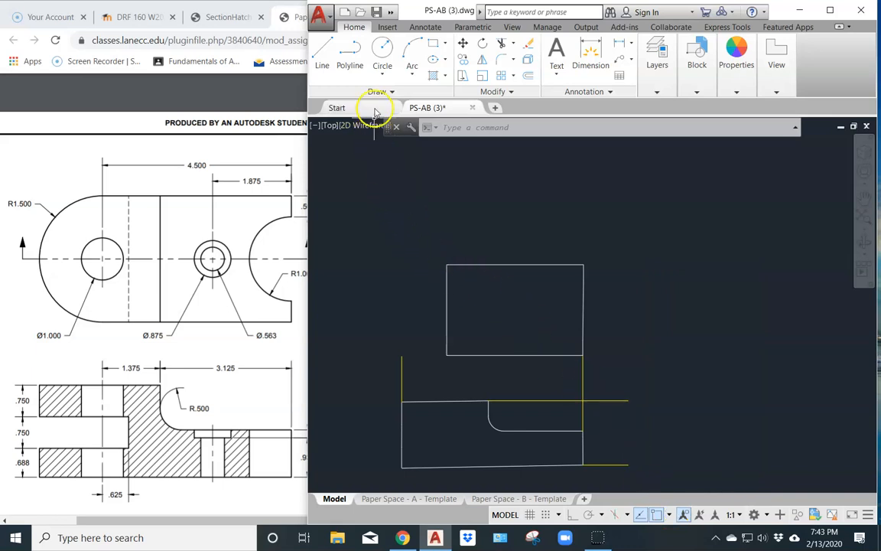
click(384, 54)
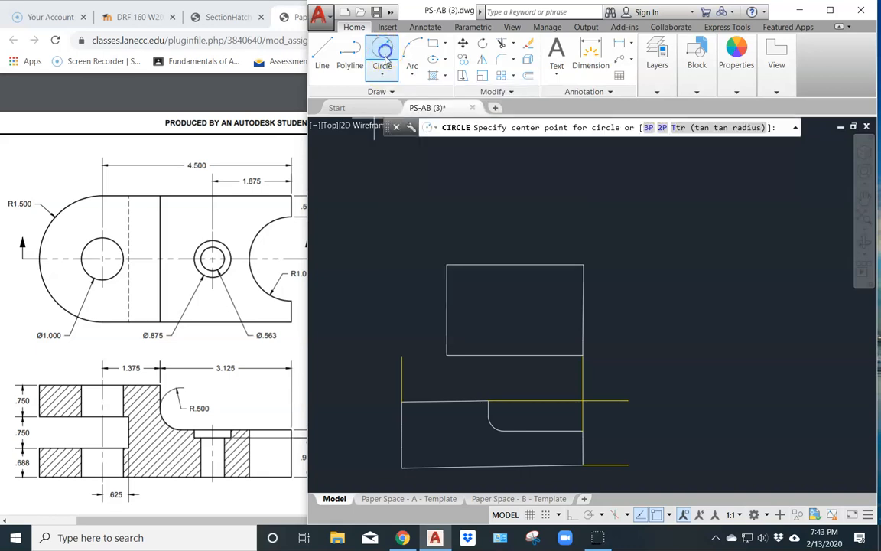
click(446, 310)
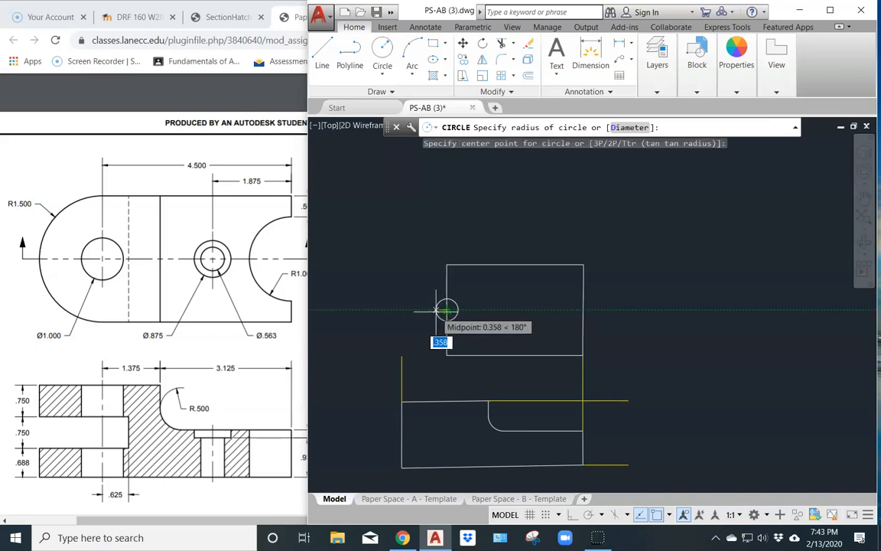
text(1.5)
key(Return)
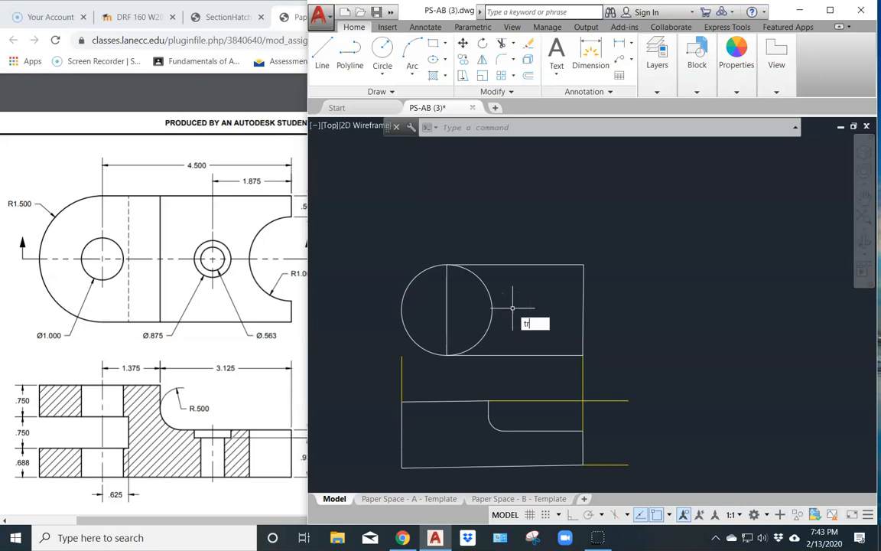
Step: Trim away the right half of the 1.5 radius circle inside the top view, using all objects as cutting edges
text(i)
key(Return)
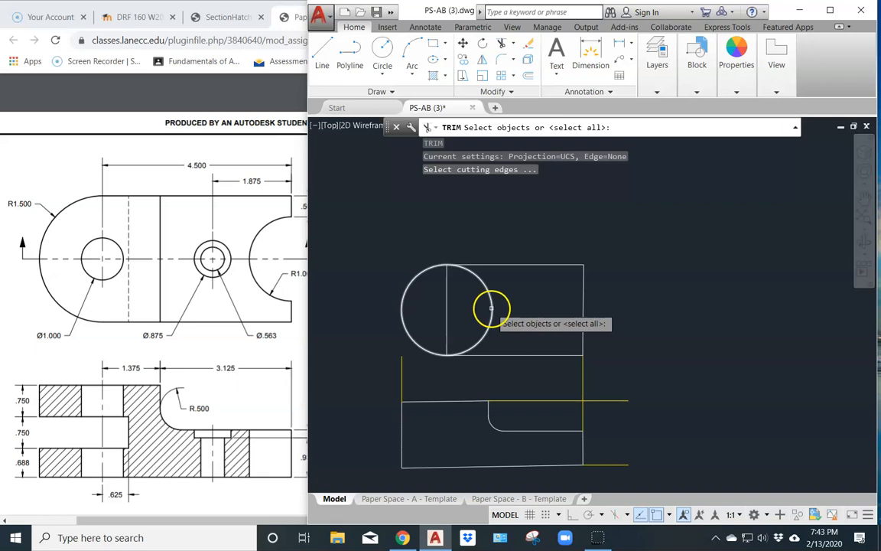
key(Return)
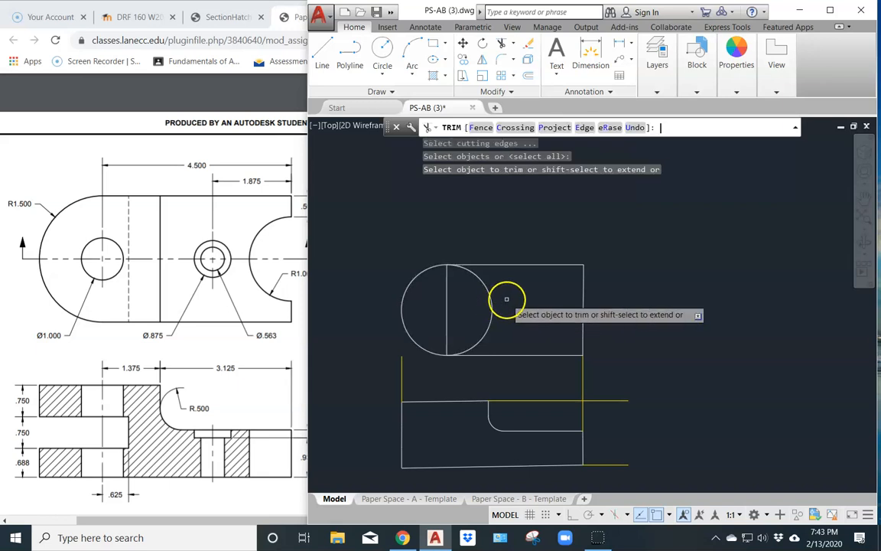
click(493, 306)
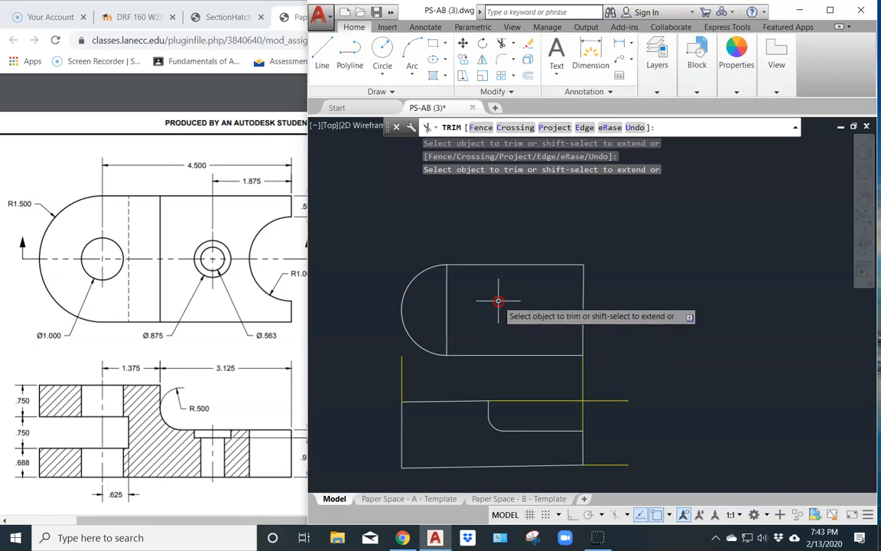
key(Return)
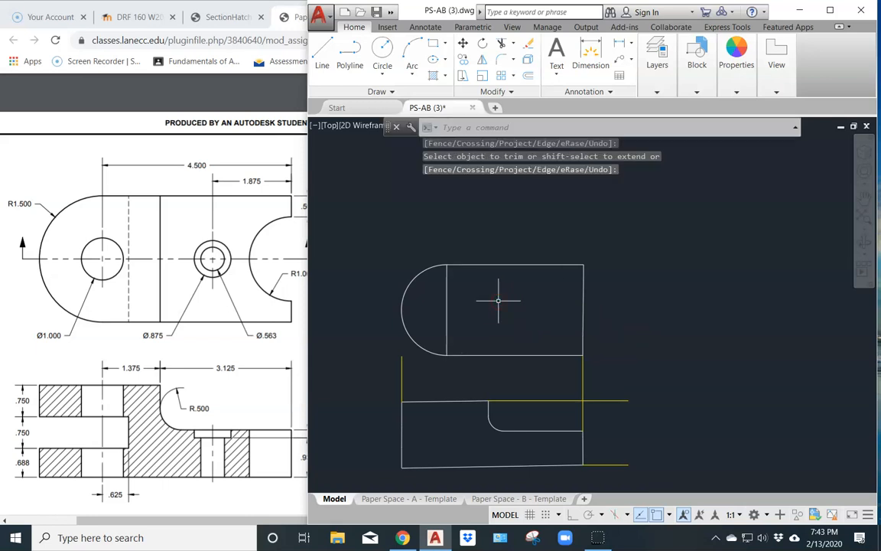
Step: Draw a circle of diameter 1 centred on the midpoint of the top view's left vertical line
click(385, 74)
click(377, 121)
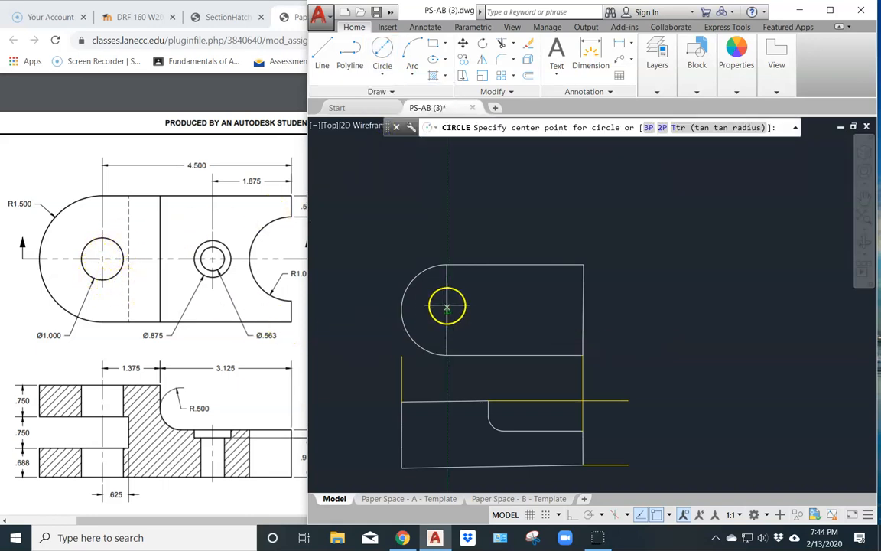
click(446, 309)
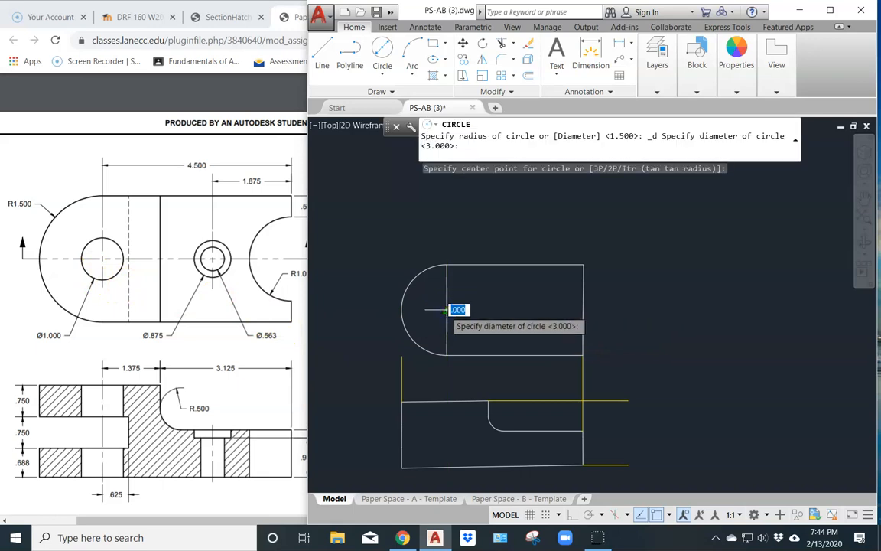
text(1)
key(Return)
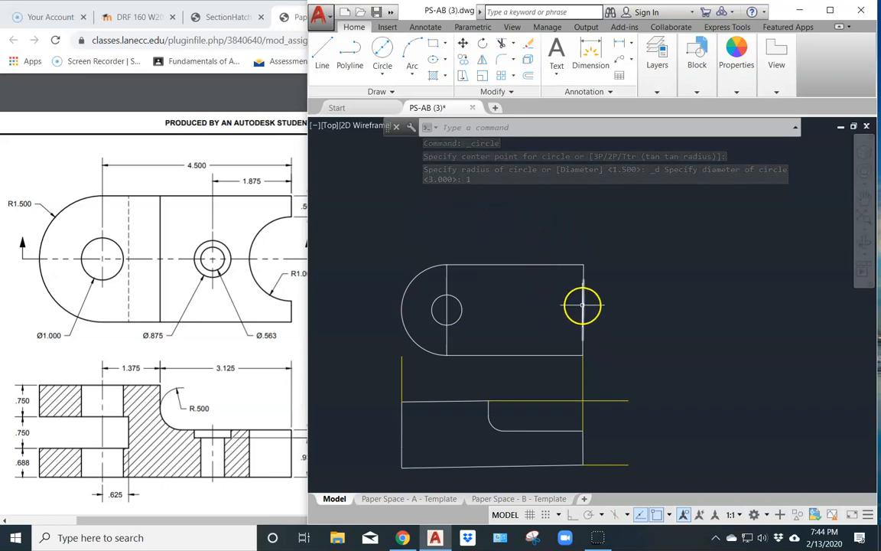
Step: Draw a circle of radius 1 centred on the midpoint of the top view's right edge
click(384, 73)
click(383, 94)
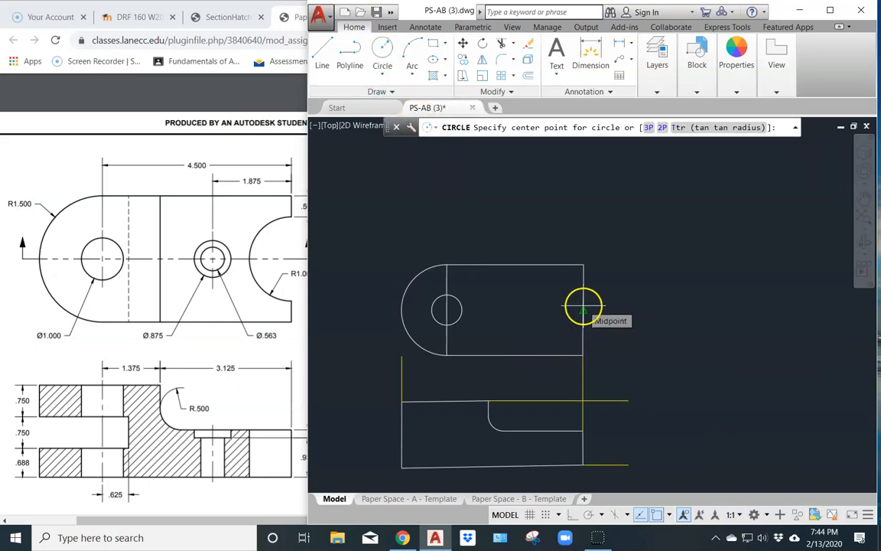
click(583, 309)
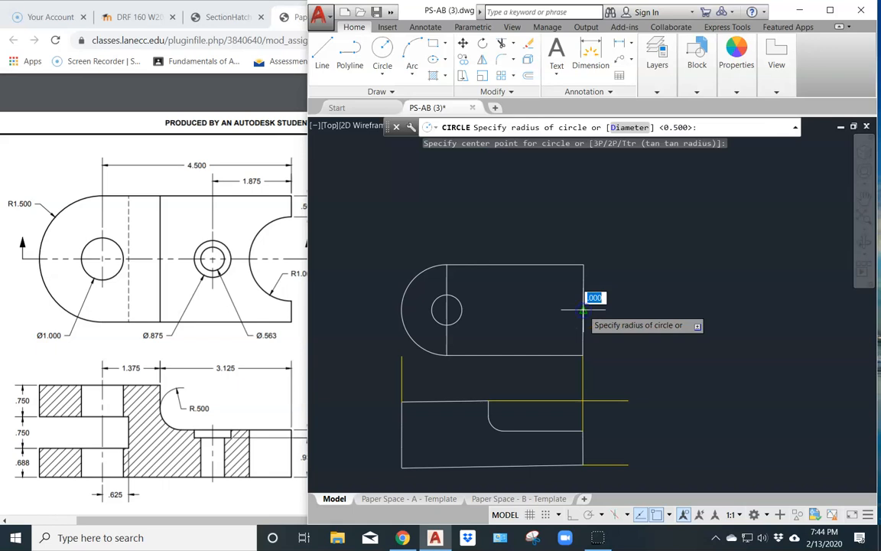
text(1)
key(Return)
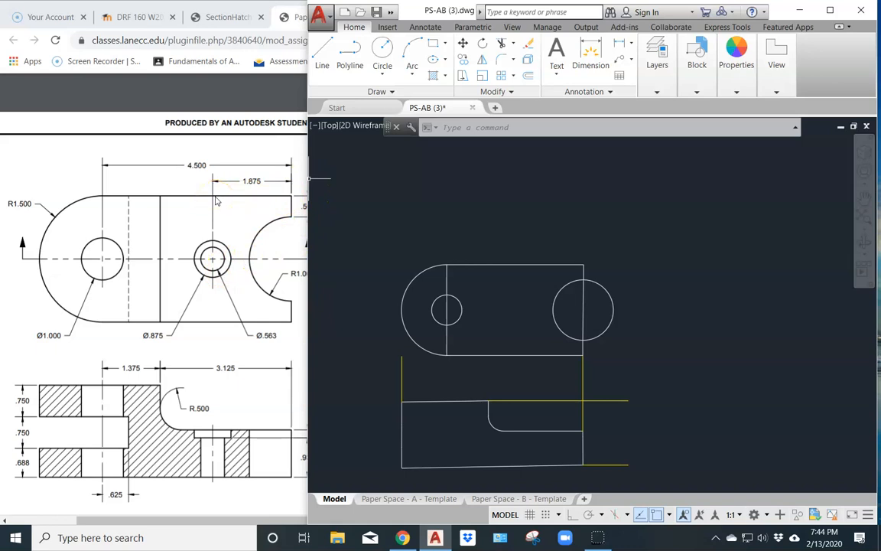
Step: Draw a vertical line about 3.21 long downward from a point on the upper edge 1.85 left of the top view's upper right corner
click(325, 57)
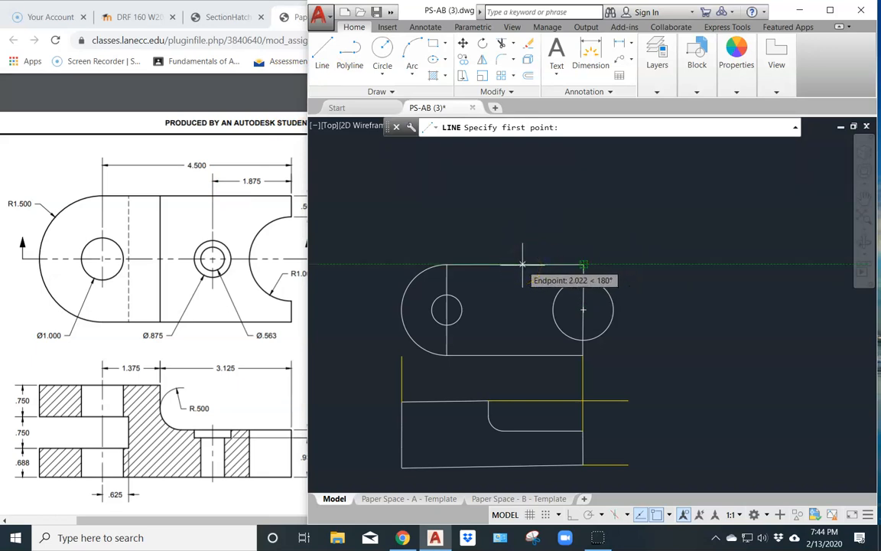
text(1.85)
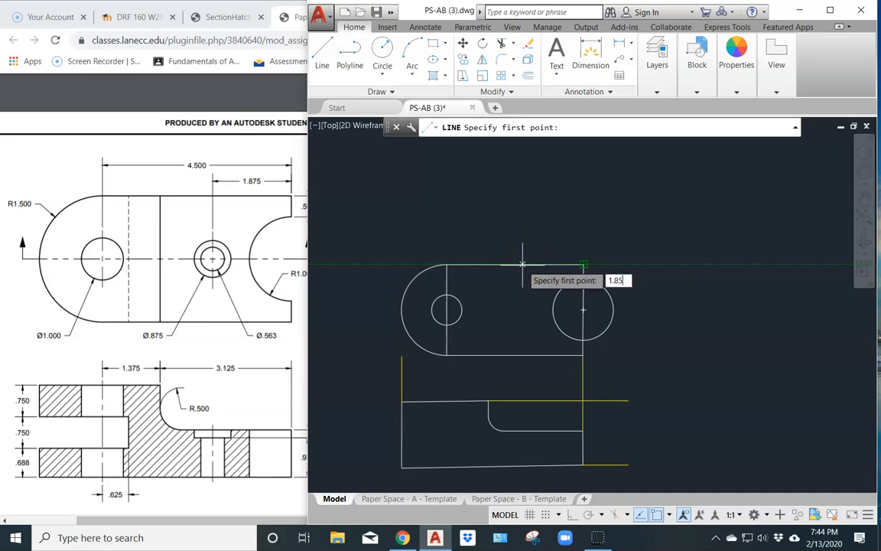
key(Return)
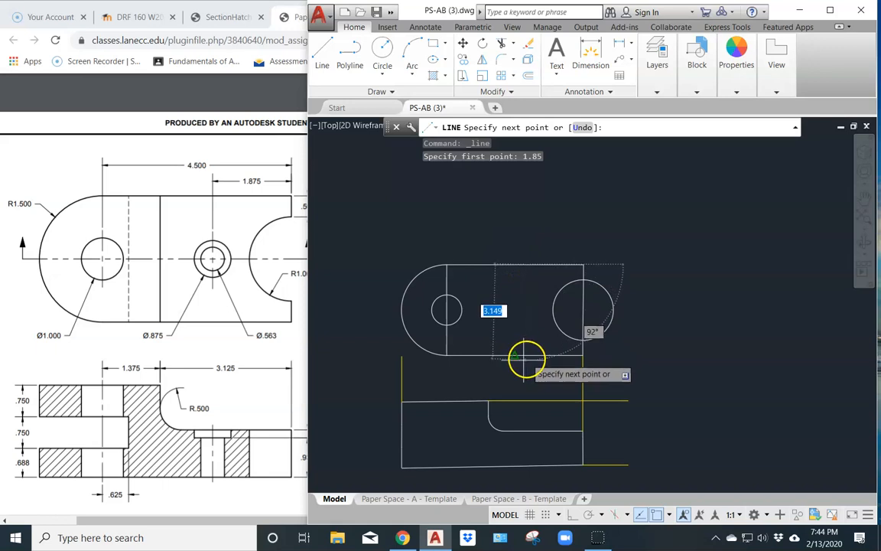
scroll(525, 358, up, 6)
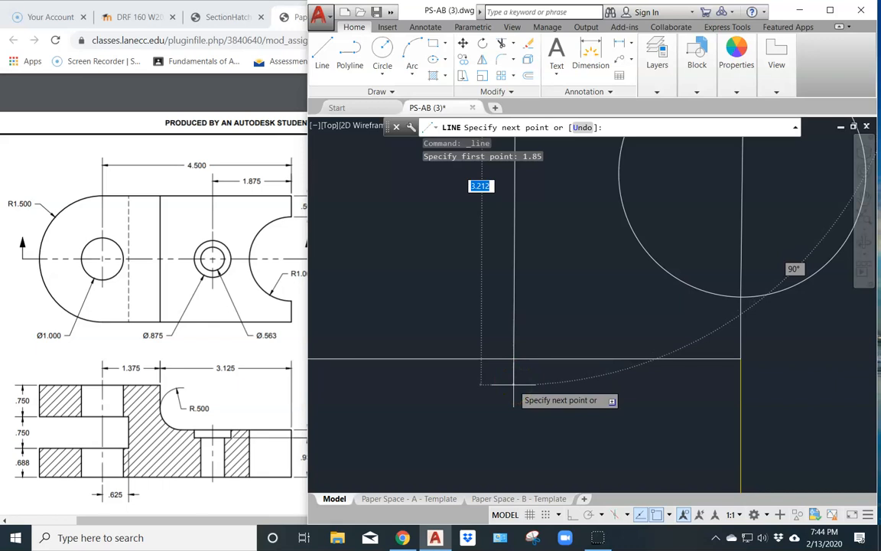
click(514, 384)
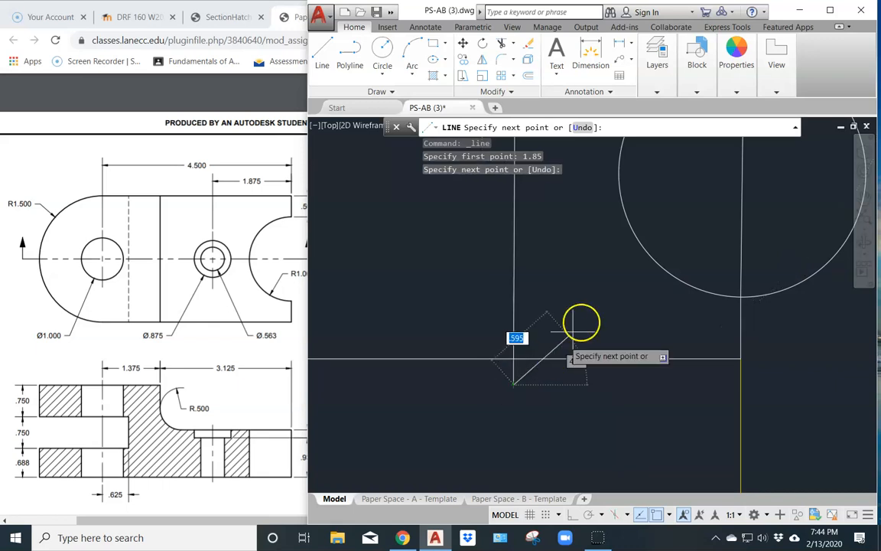
key(Return)
scroll(542, 241, down, 4)
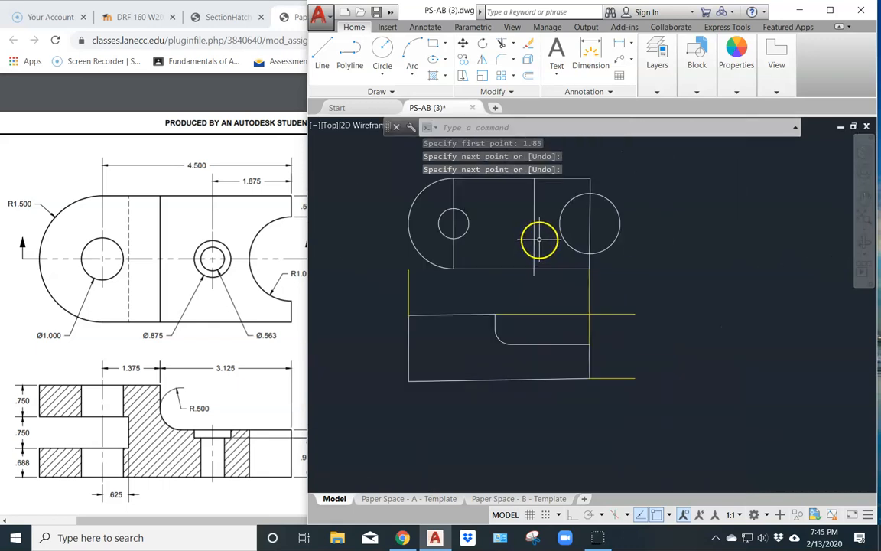
Step: Shorten the new vertical line by stretching its lower end up to the top view's lower edge
scroll(532, 277, up, 4)
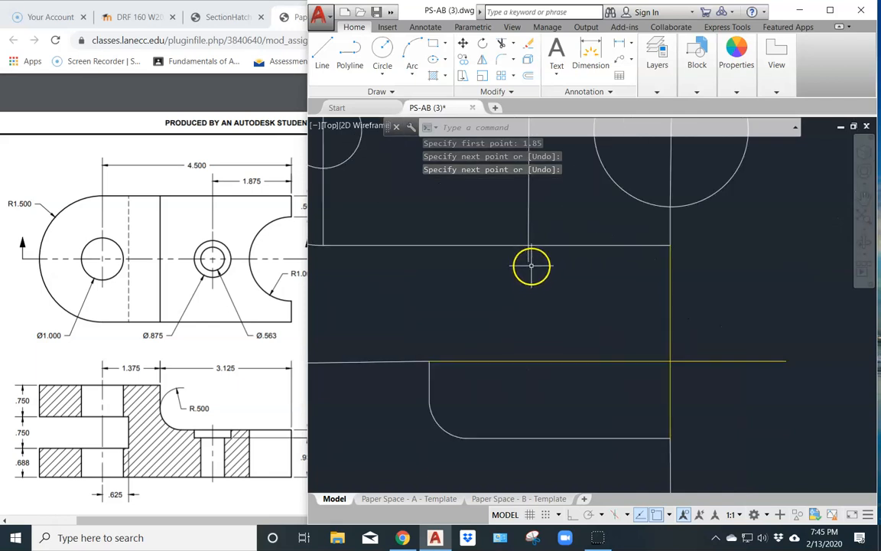
click(527, 260)
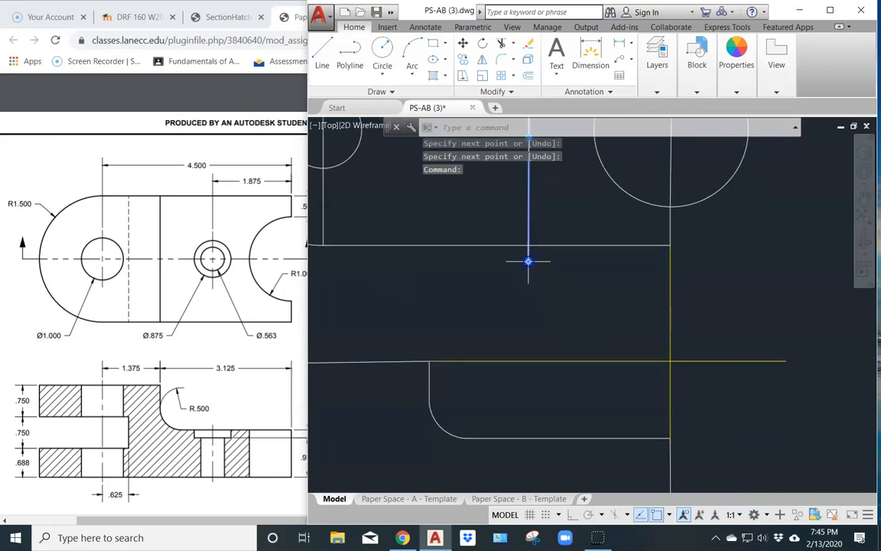
click(529, 260)
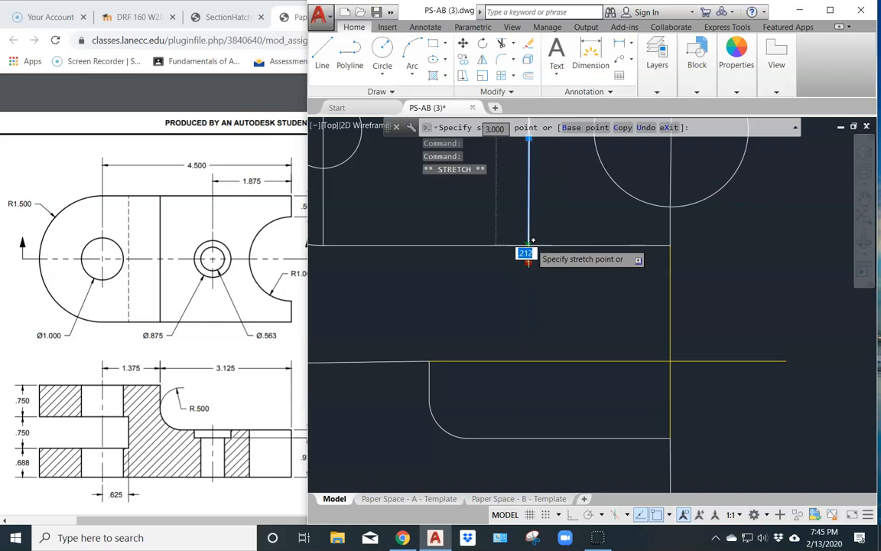
click(528, 244)
key(Escape)
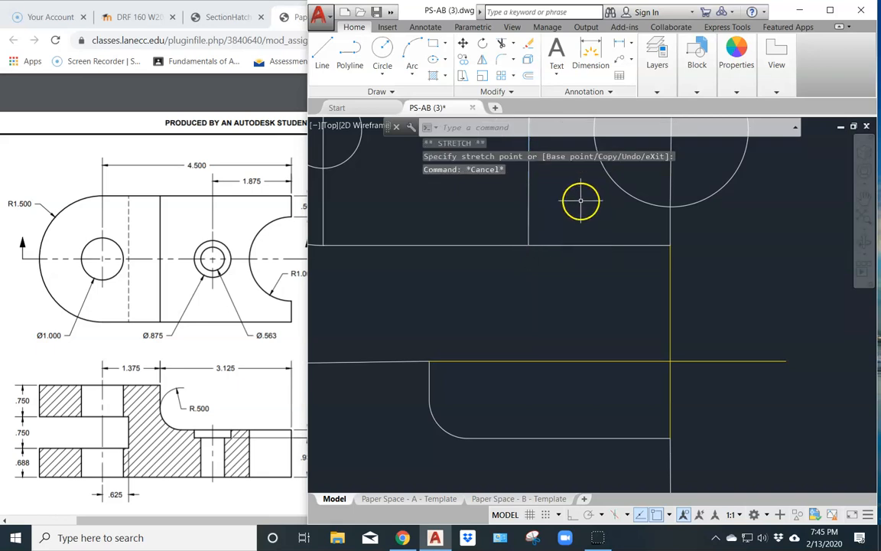
Step: Draw a circle of diameter .563 centred on the midpoint of the inner vertical line
scroll(520, 209, down, 4)
middle_drag(514, 213, 496, 314)
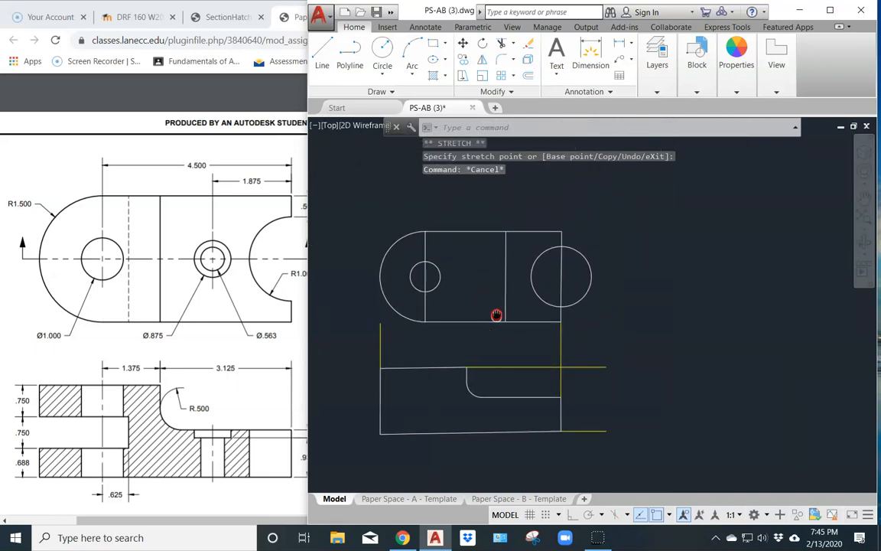
click(383, 74)
click(406, 127)
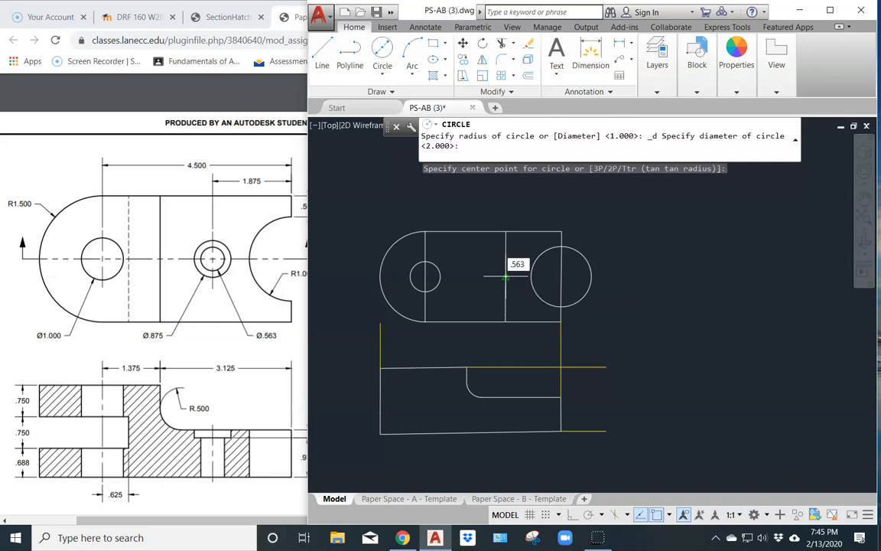
key(Return)
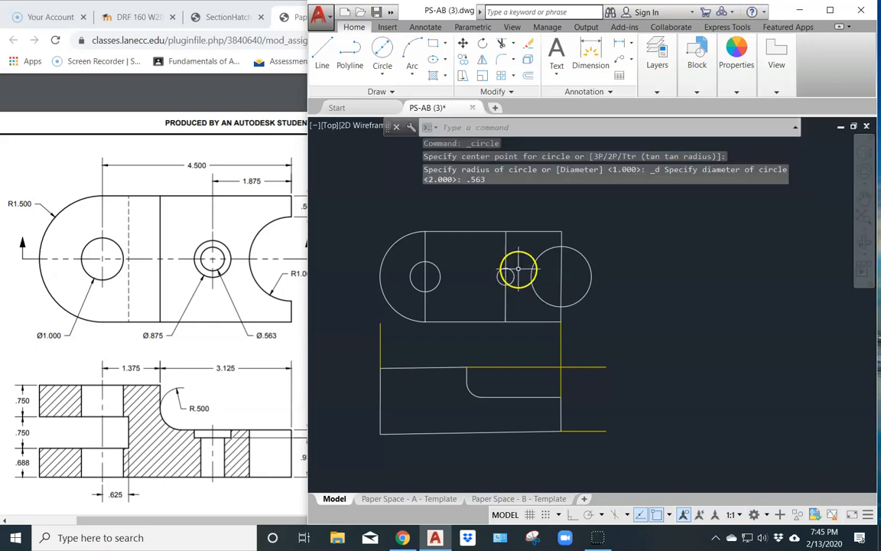
Step: Draw a concentric circle of diameter .875 around the .563 diameter circle
click(380, 55)
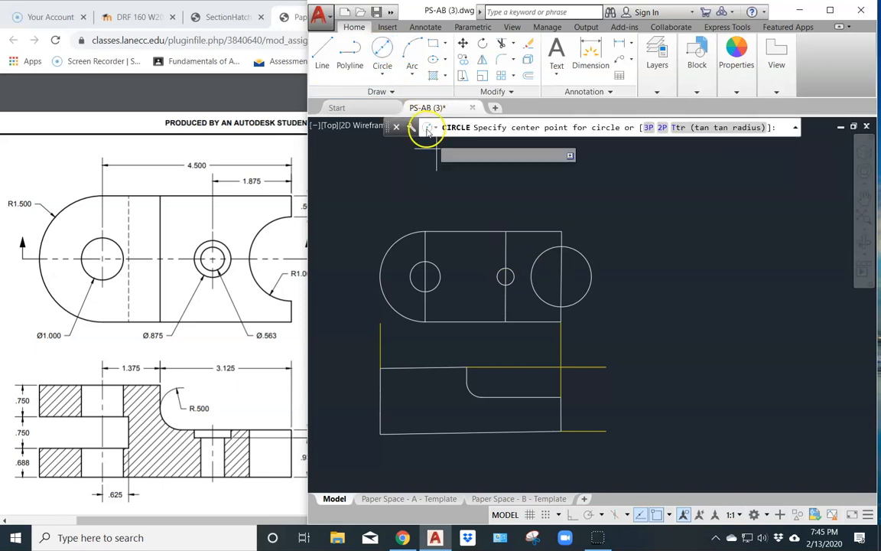
click(505, 276)
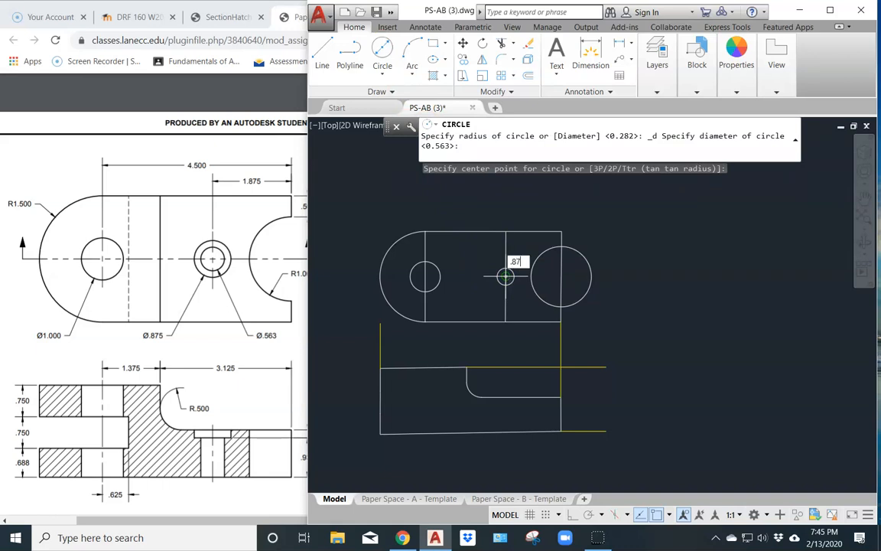
text(.875)
key(Return)
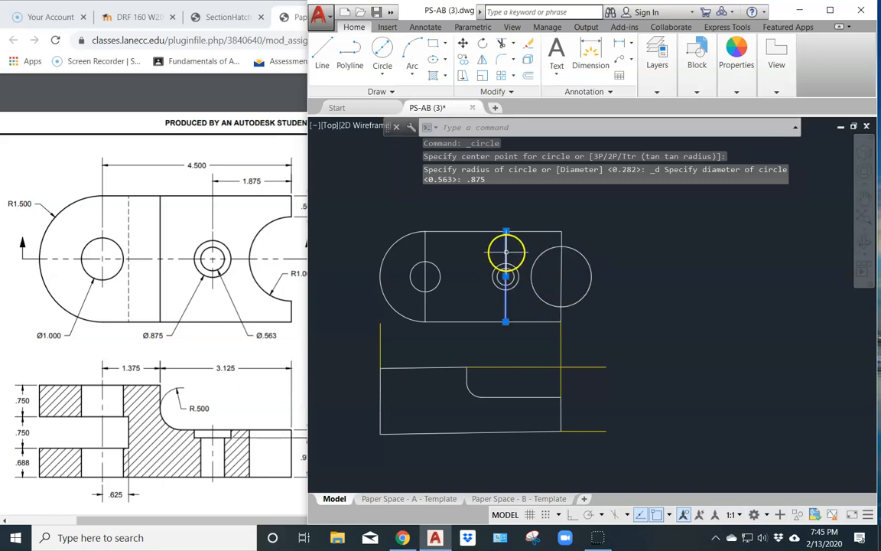
Step: Erase the two vertical lines through the 1 diameter circle and the concentric circles in the top view
click(425, 246)
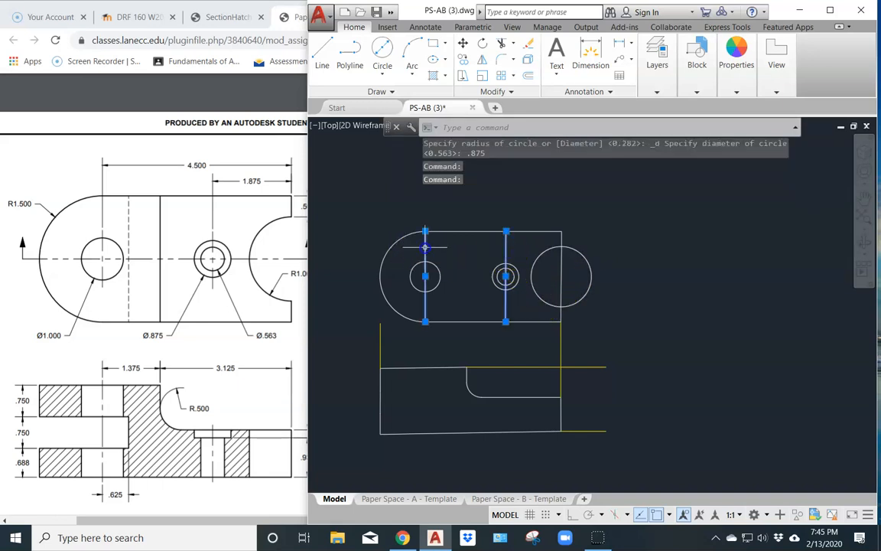
key(Delete)
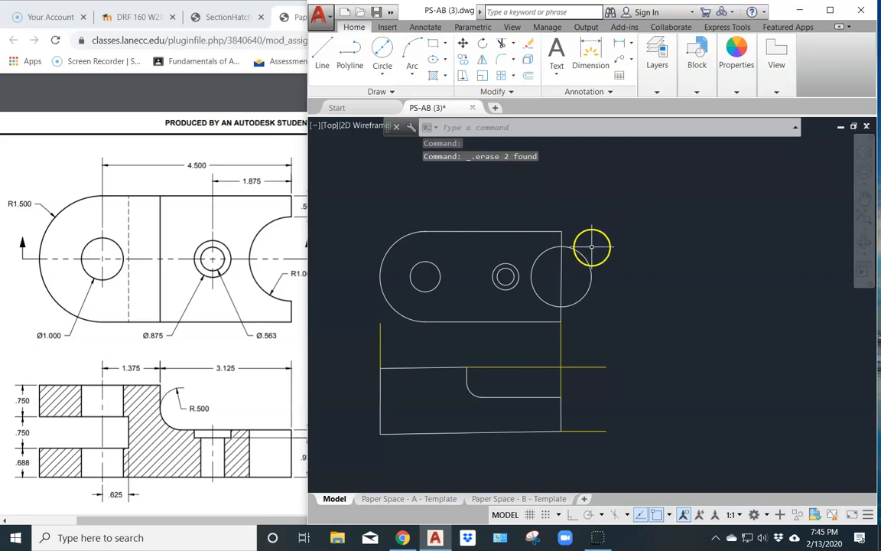
Step: Trim away the half of the cutout circle that lies outside the top view's right edge
text(r)
key(Return)
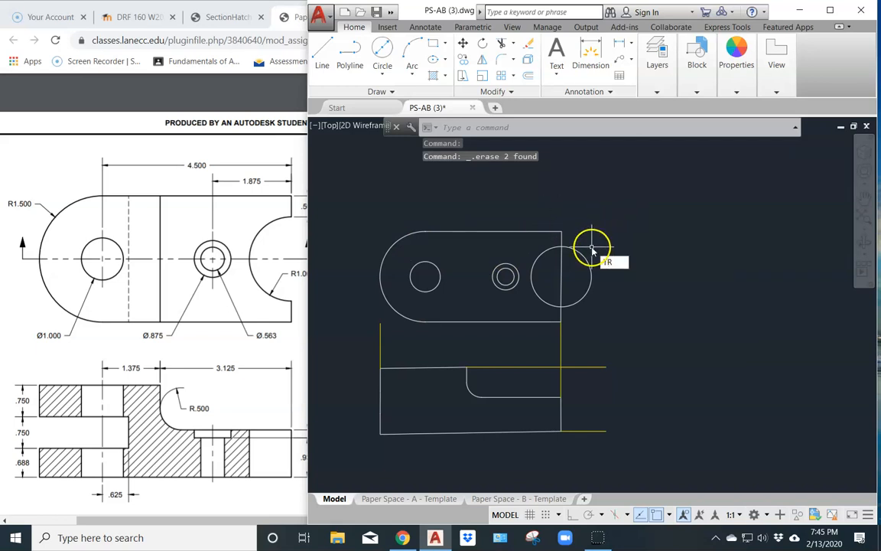
key(Return)
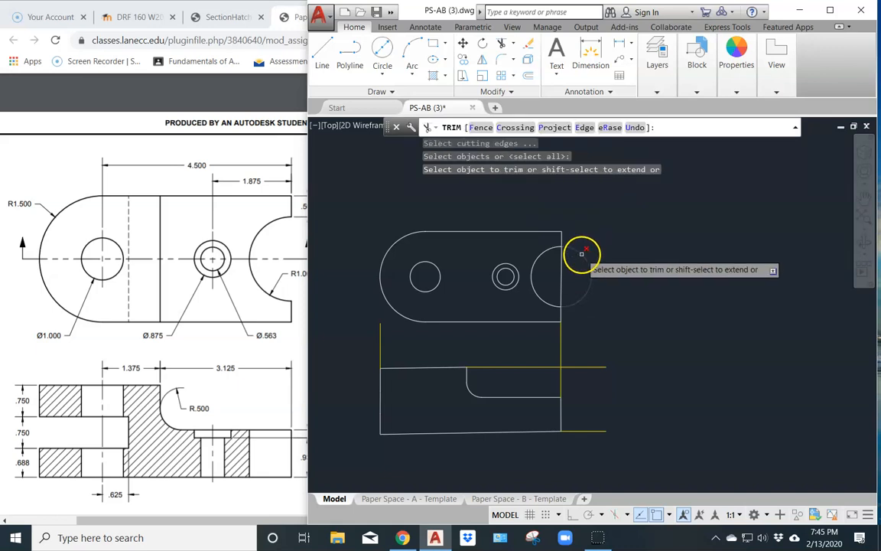
click(583, 252)
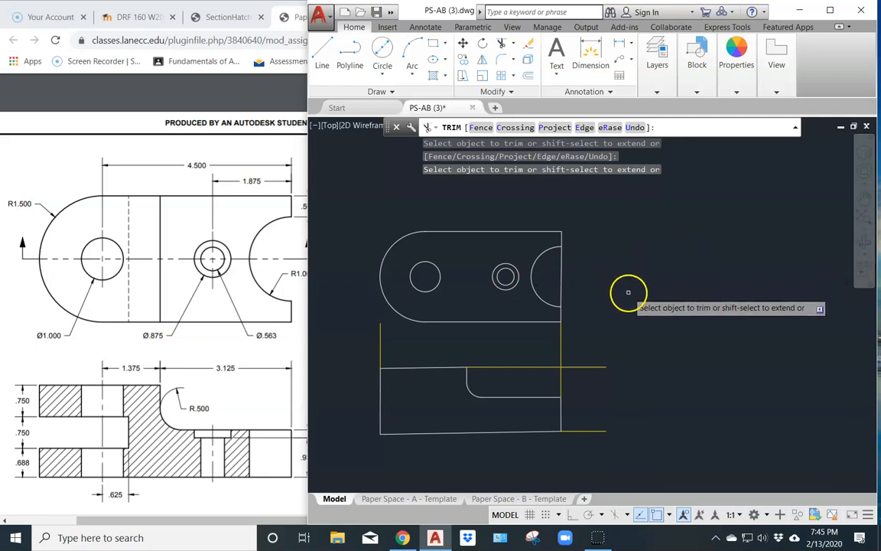
key(Return)
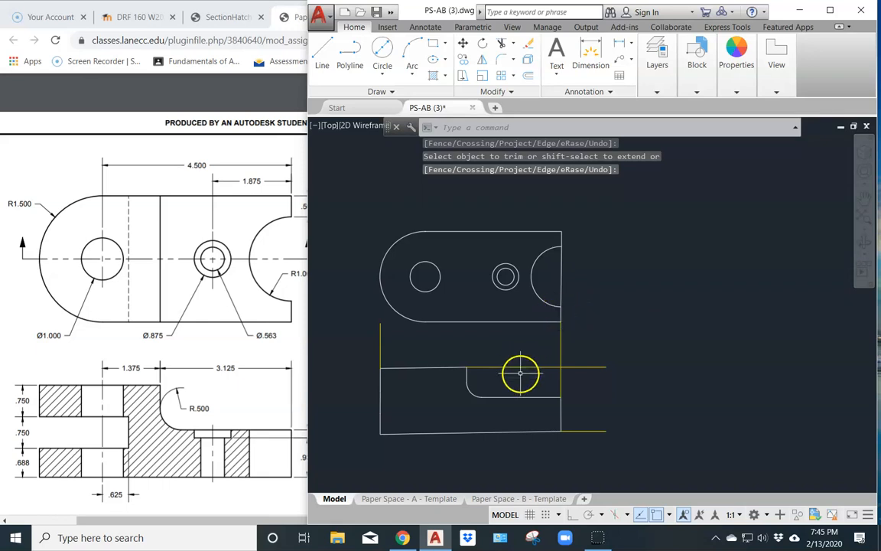
Step: Make Construction the current layer
click(658, 72)
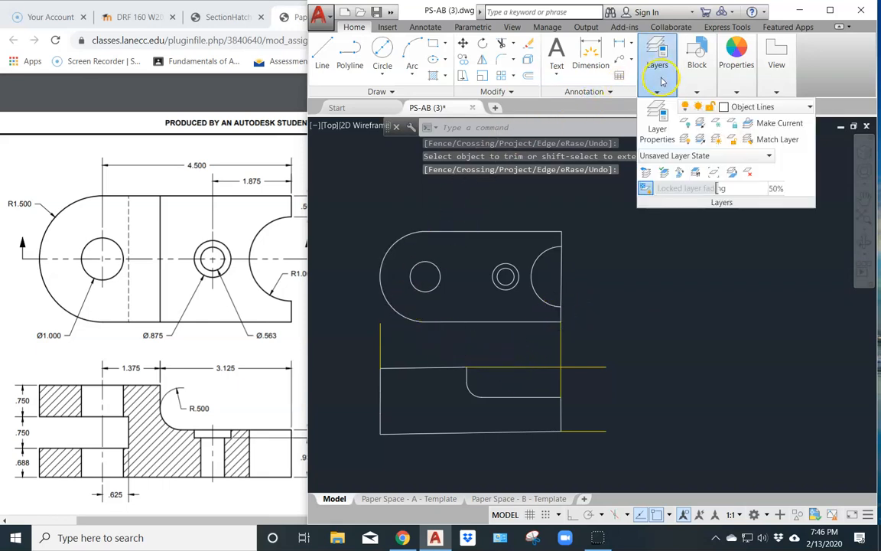
click(787, 108)
click(790, 156)
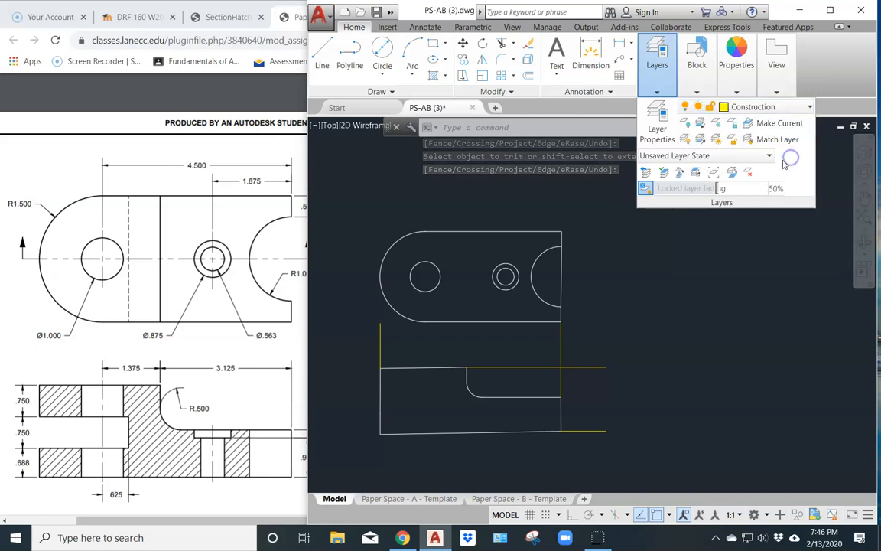
Step: Enable the Quadrant object snap
scroll(408, 315, up, 4)
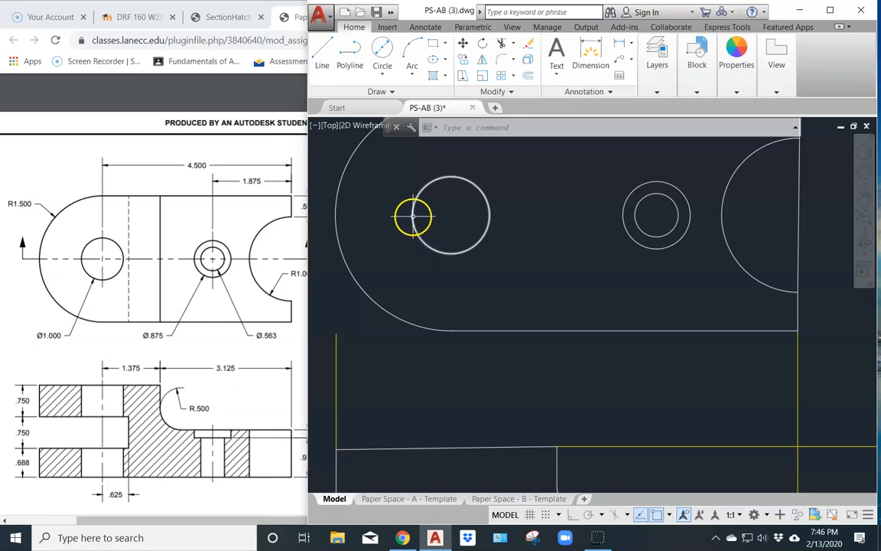
click(670, 514)
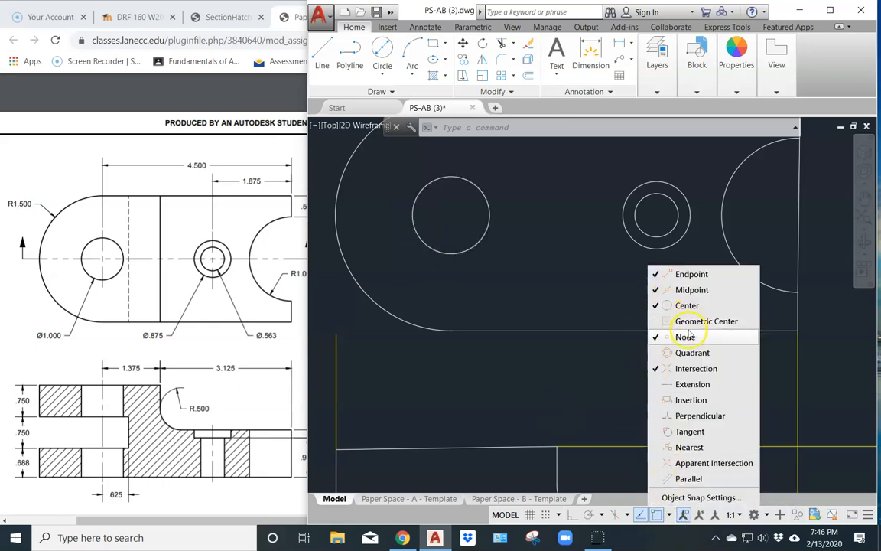
click(668, 515)
scroll(439, 233, down, 4)
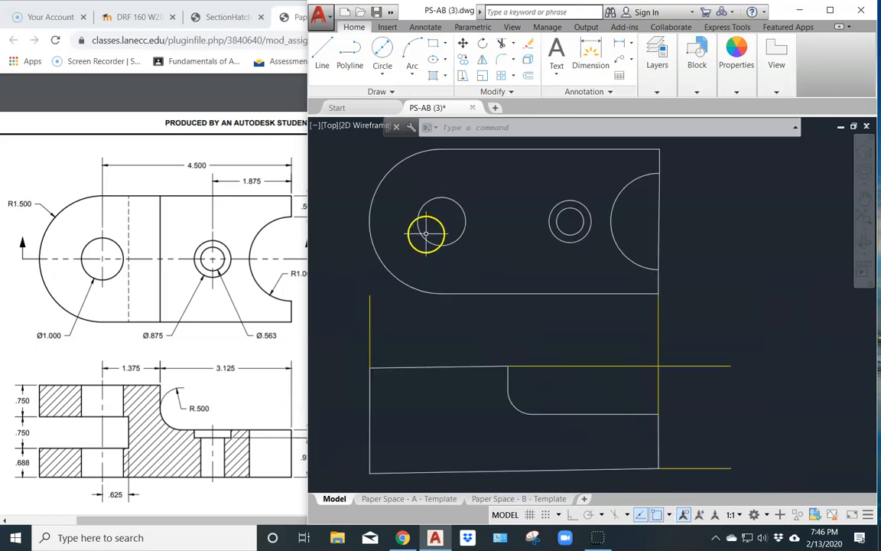
Step: Draw vertical construction lines from the 1.000 diameter circle's left and right quadrants down to the section outline's lower edge
click(320, 68)
click(420, 226)
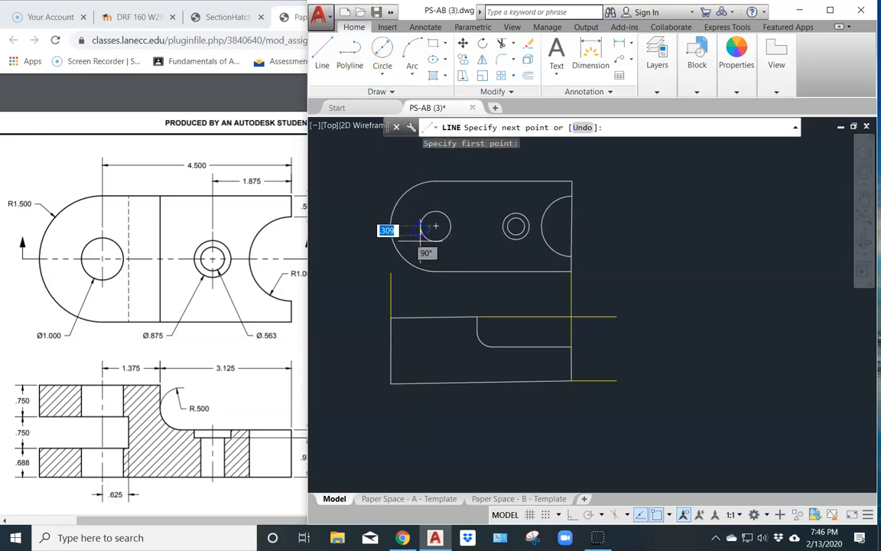
click(420, 380)
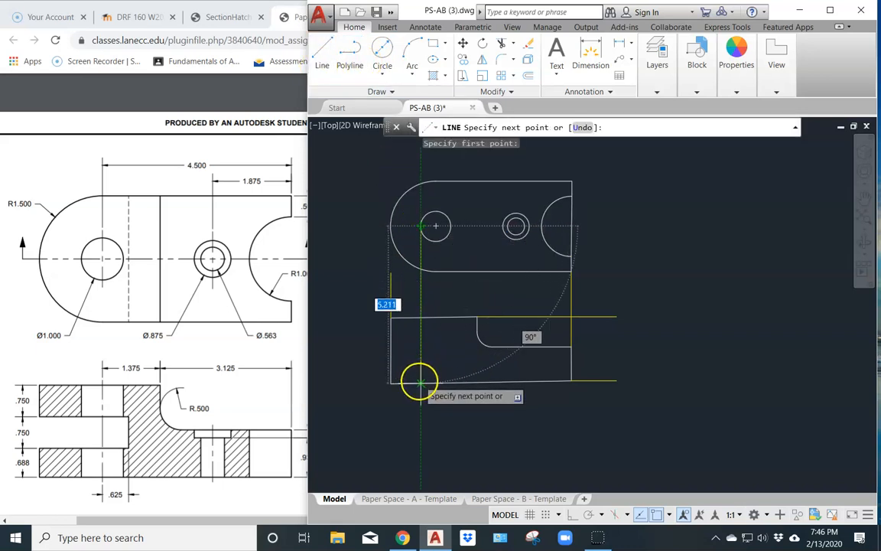
key(Return)
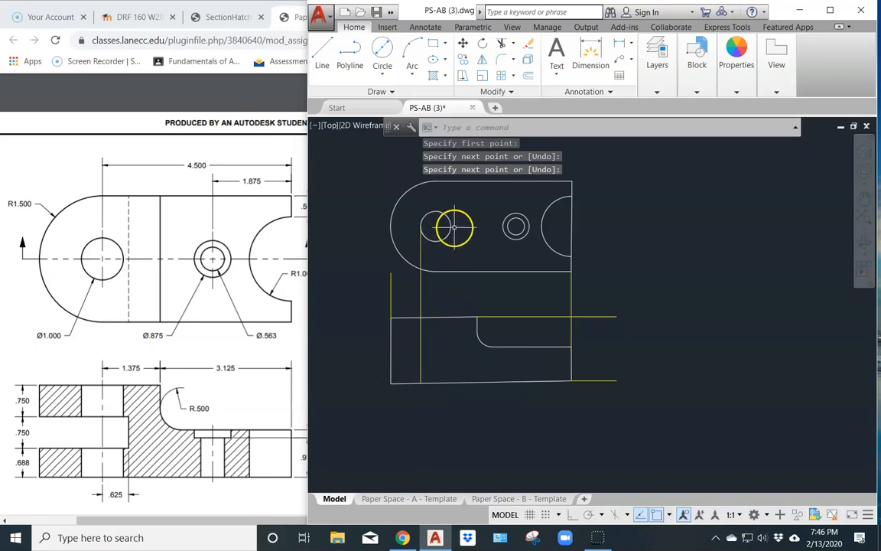
key(Return)
click(451, 226)
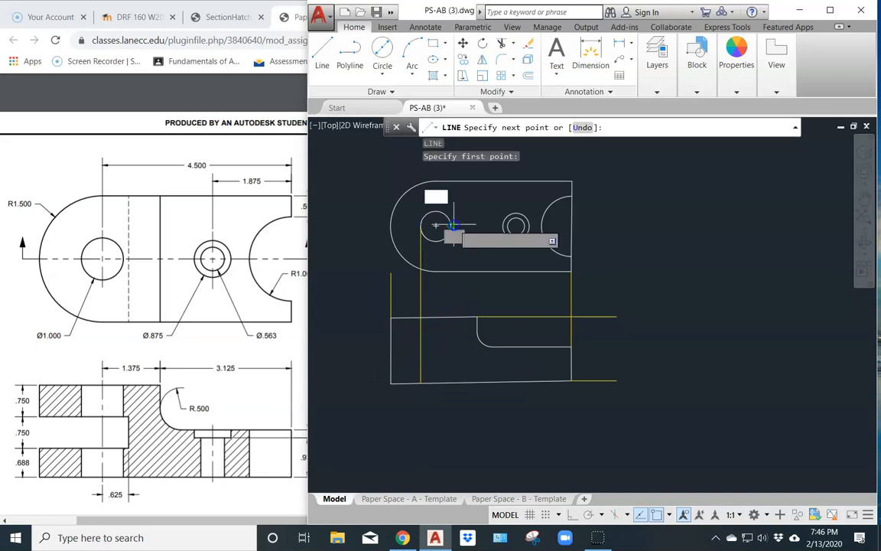
click(452, 380)
key(Return)
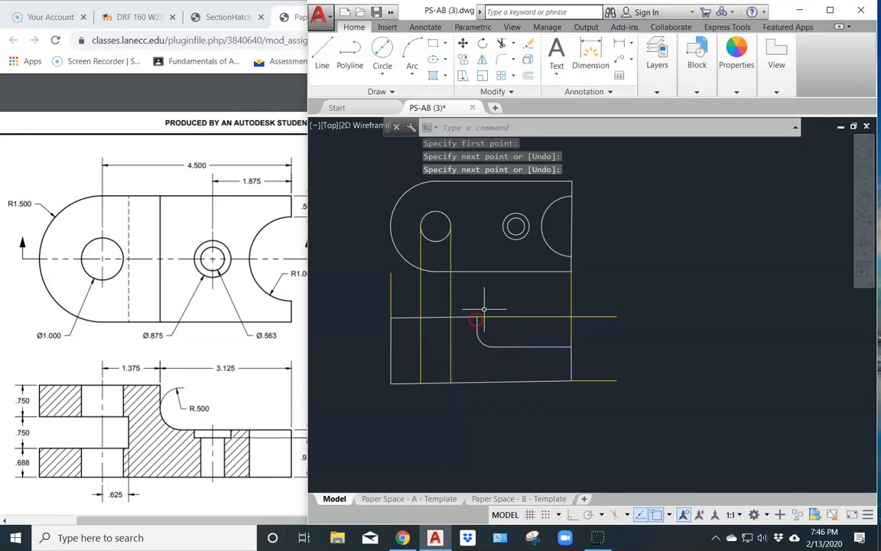
Step: Draw vertical construction lines from the .875 diameter circle's left and right quadrants down to the section outline's lower edge
key(Return)
click(502, 226)
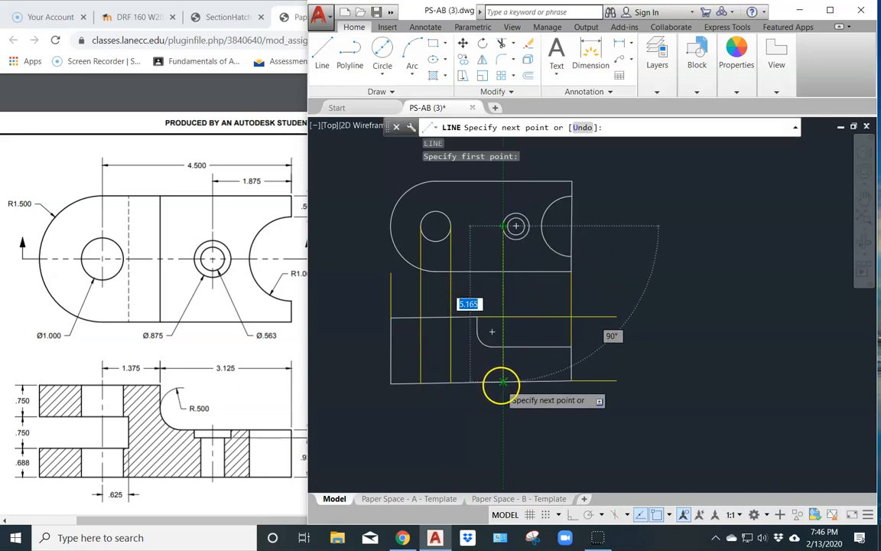
click(498, 380)
key(Return)
key(Return)
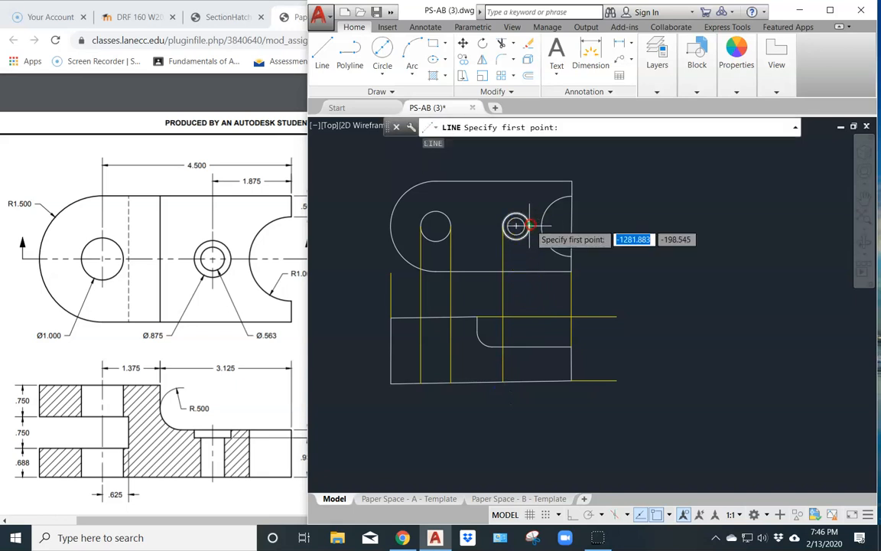
click(528, 225)
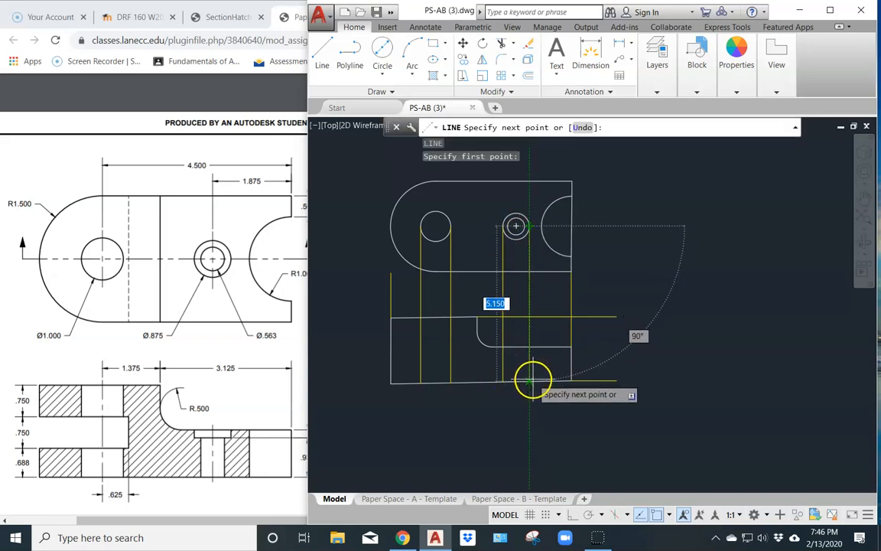
click(531, 379)
key(Return)
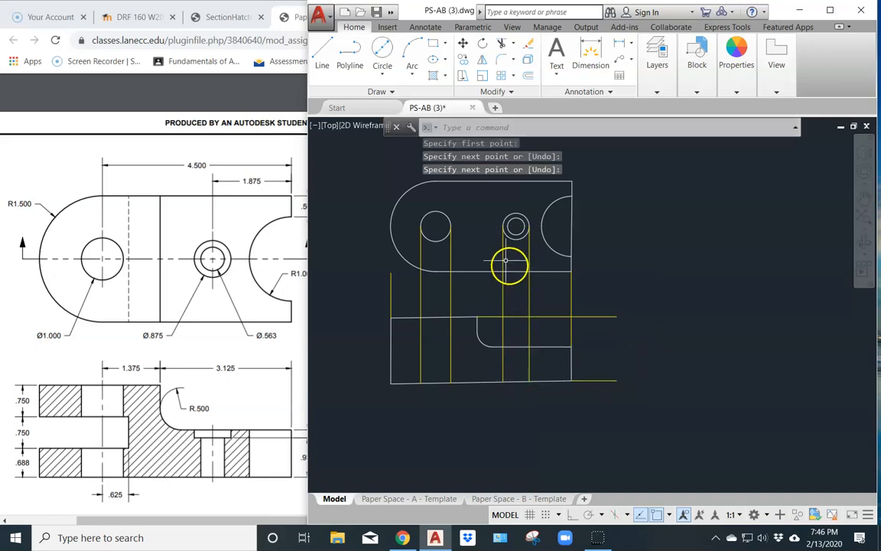
Step: Draw vertical construction lines from the .563 diameter circle's left and right quadrants down to the section outline's lower edge
key(Return)
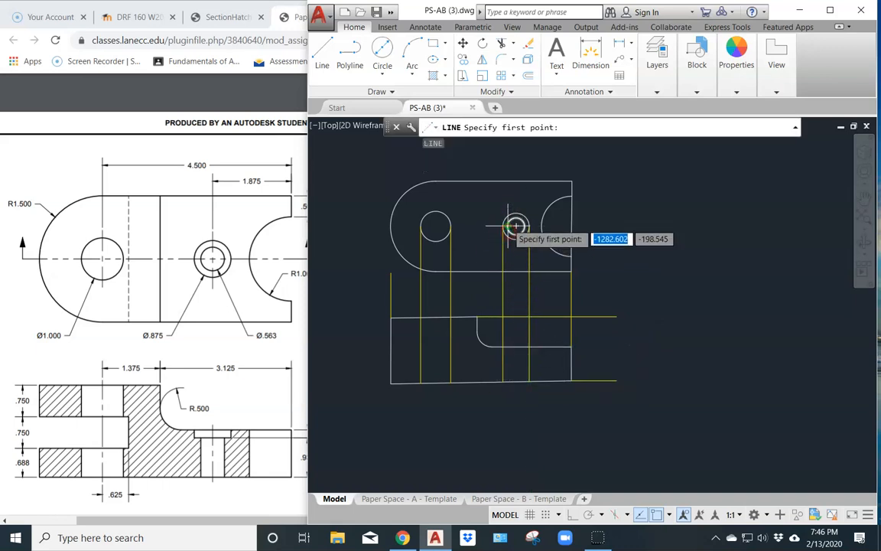
click(515, 226)
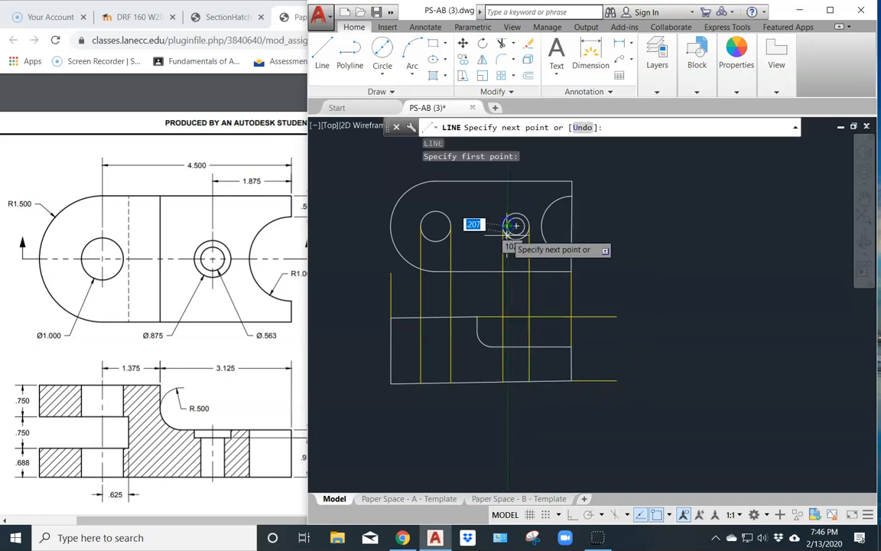
click(508, 373)
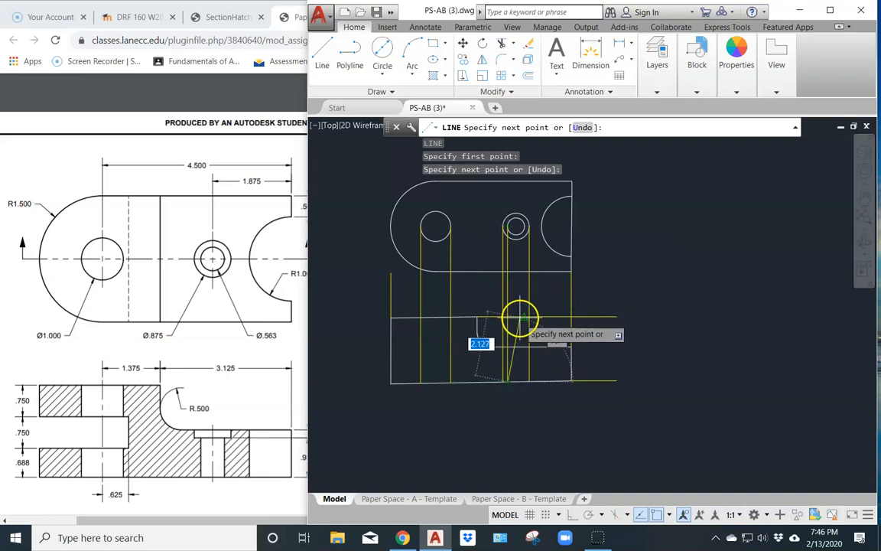
key(Return)
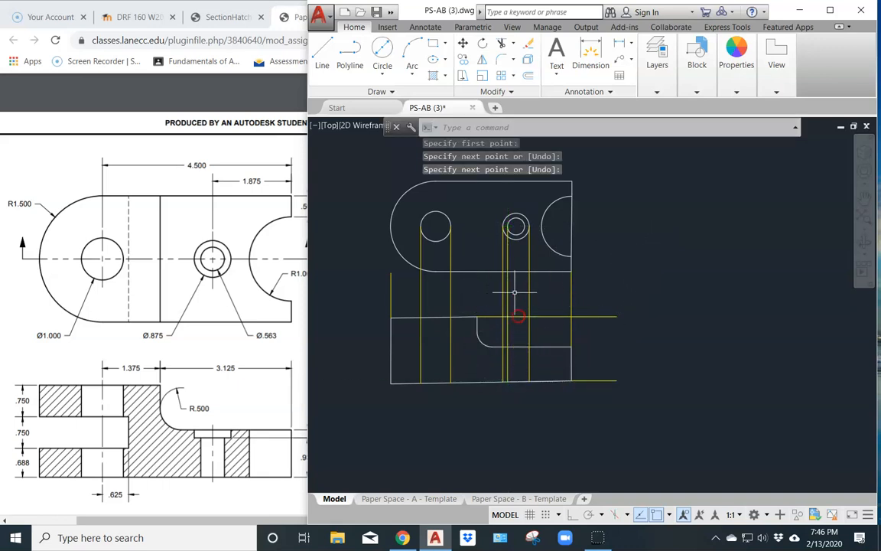
key(Return)
click(520, 226)
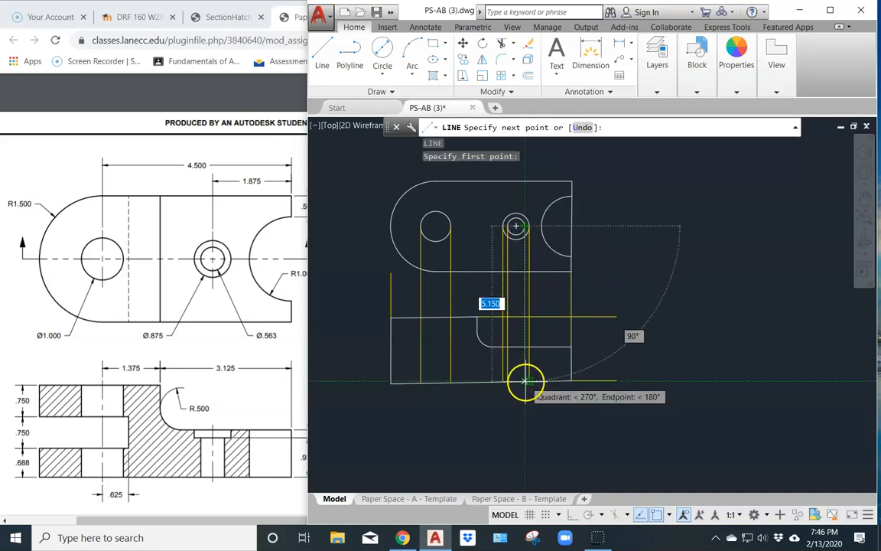
click(526, 380)
key(Return)
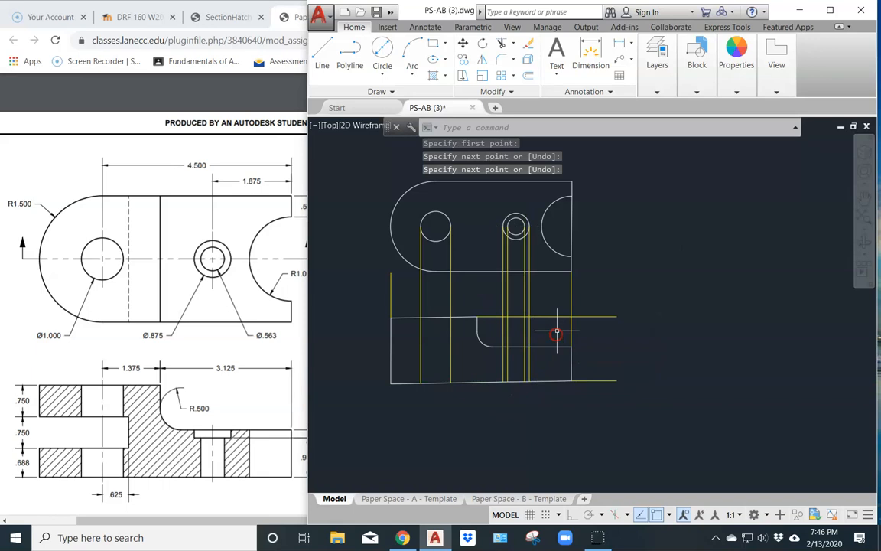
Step: Draw a vertical construction line from the cutout arc's left quadrant down to the section outline's lower edge
key(Return)
click(542, 225)
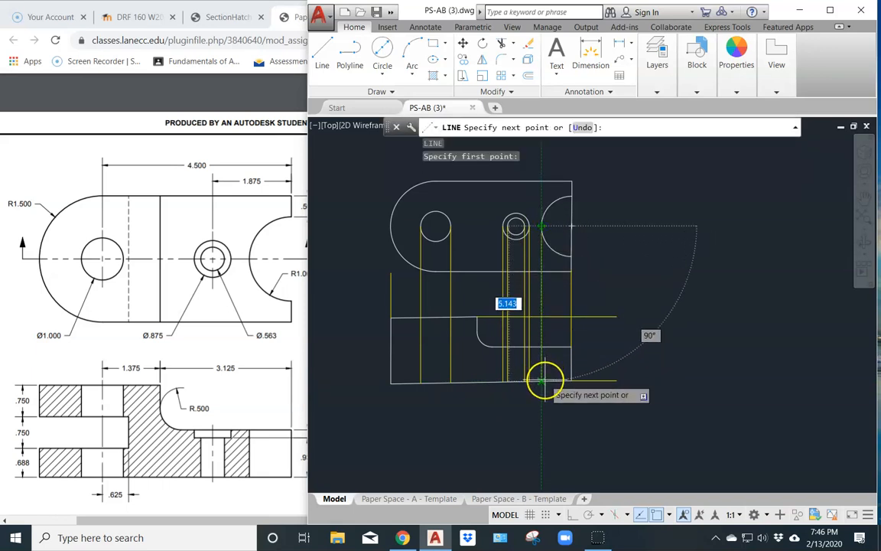
click(544, 378)
key(Return)
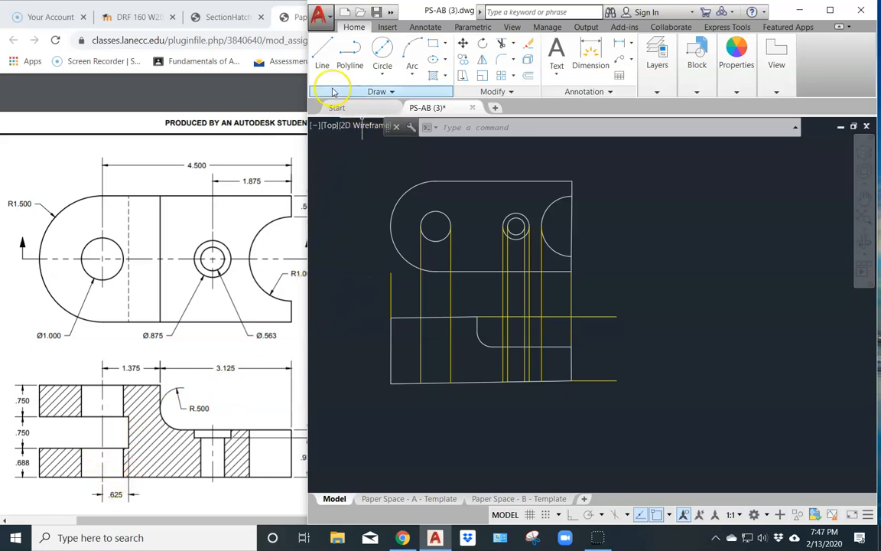
Step: Draw a vertical construction line from the 1.000 diameter circle's bottom quadrant down to the section outline's lower edge
click(321, 52)
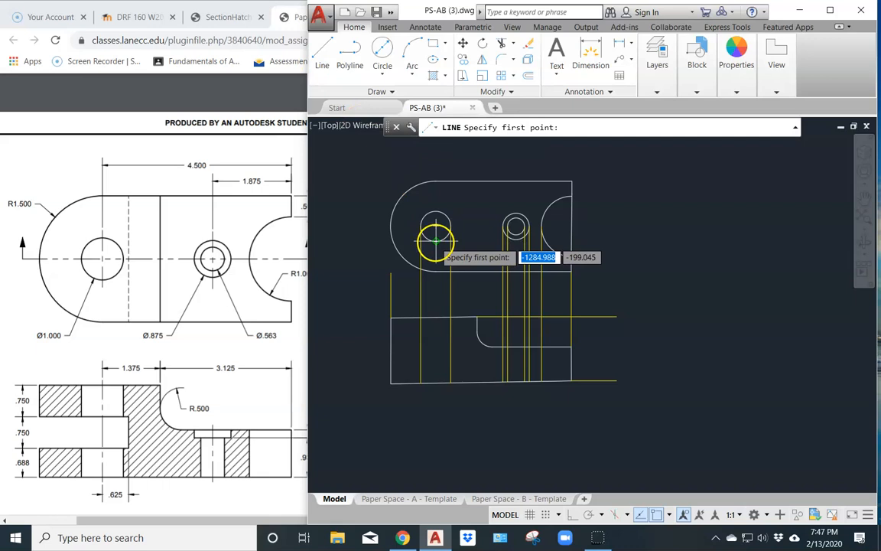
click(436, 242)
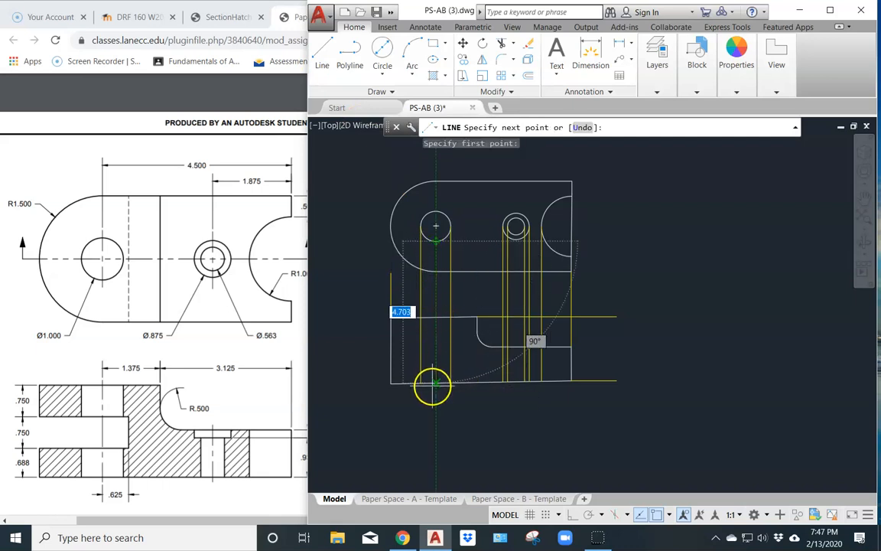
click(433, 383)
key(Return)
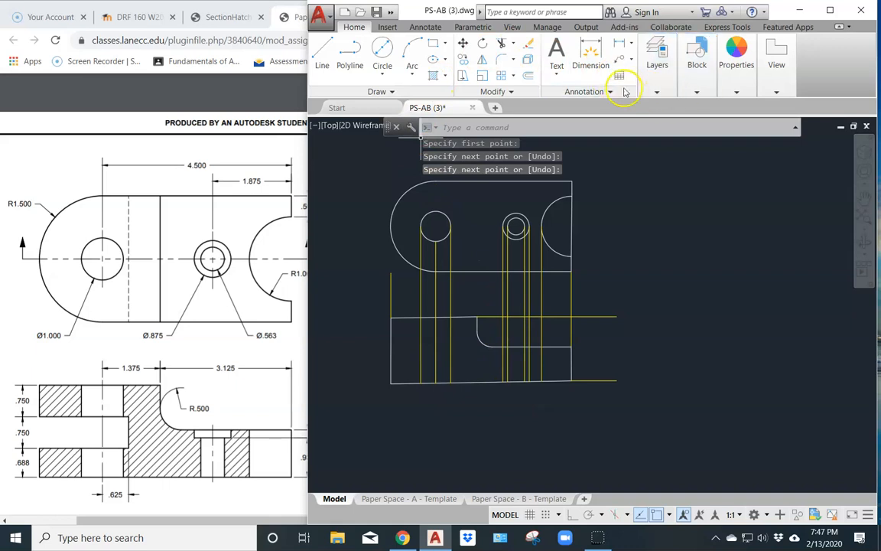
Step: Make Object Lines the current layer
click(657, 62)
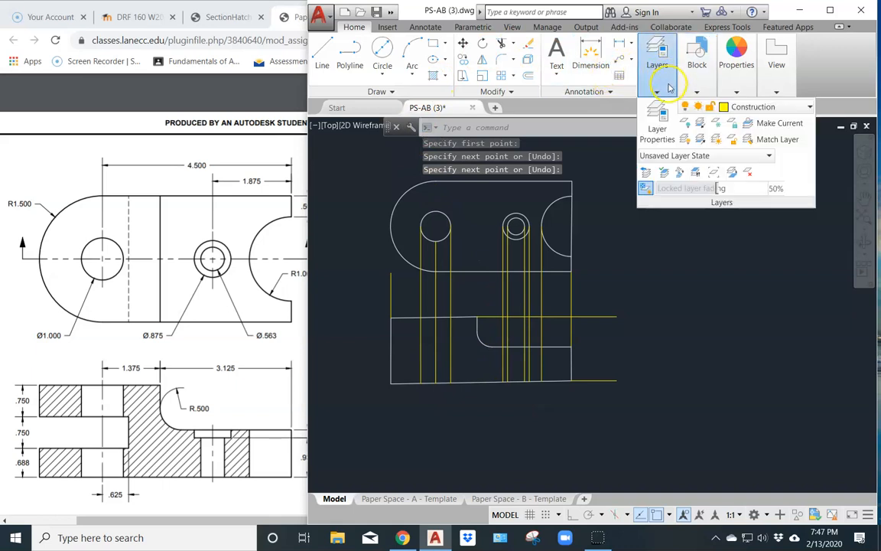
click(792, 109)
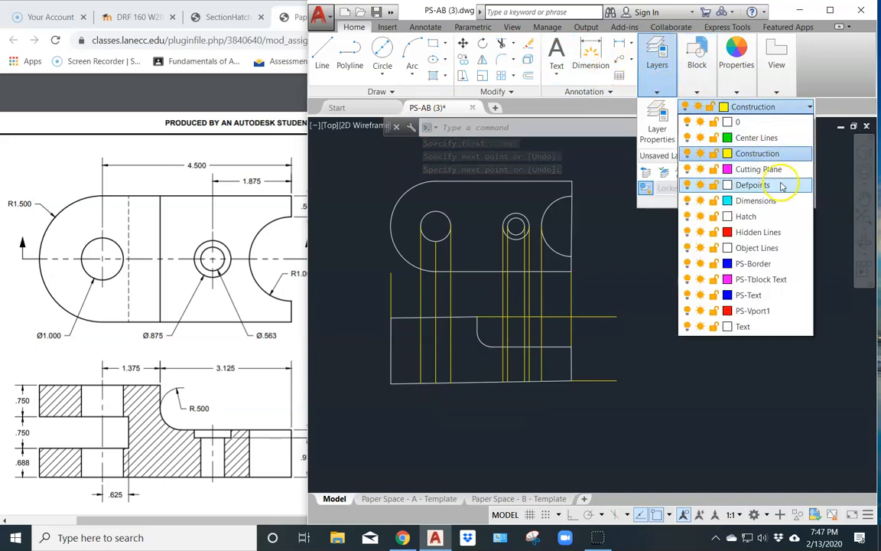
click(793, 250)
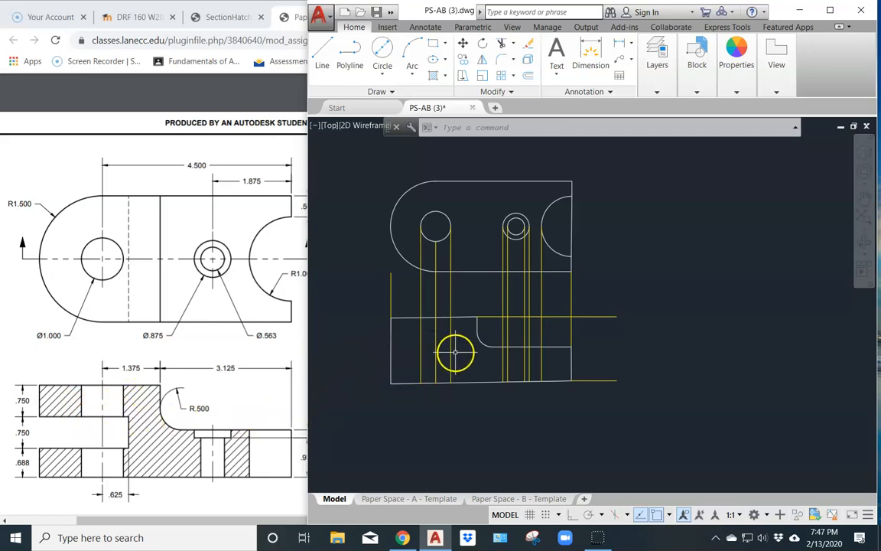
Step: Draw the slot's upper edge from the left edge's .750 division point to the large hole's centreline, extend it .625, and continue .75 downward
click(322, 61)
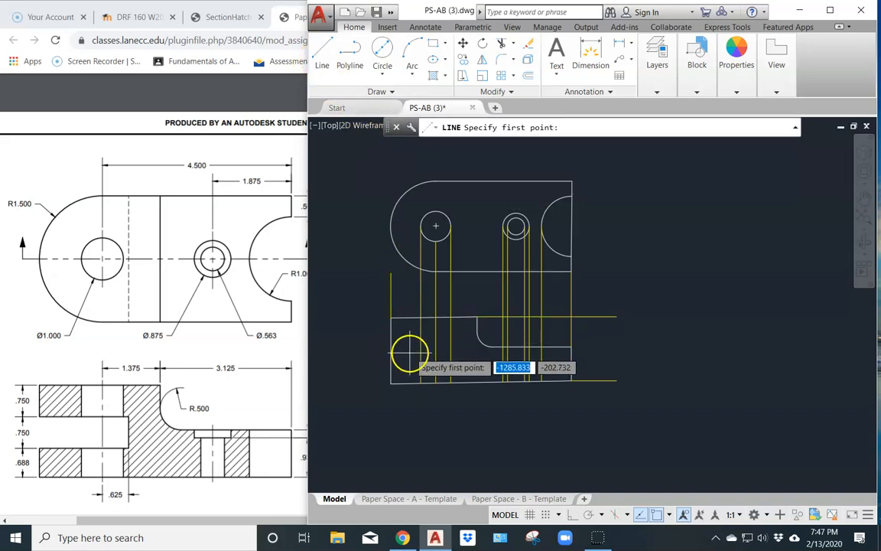
scroll(398, 345, up, 4)
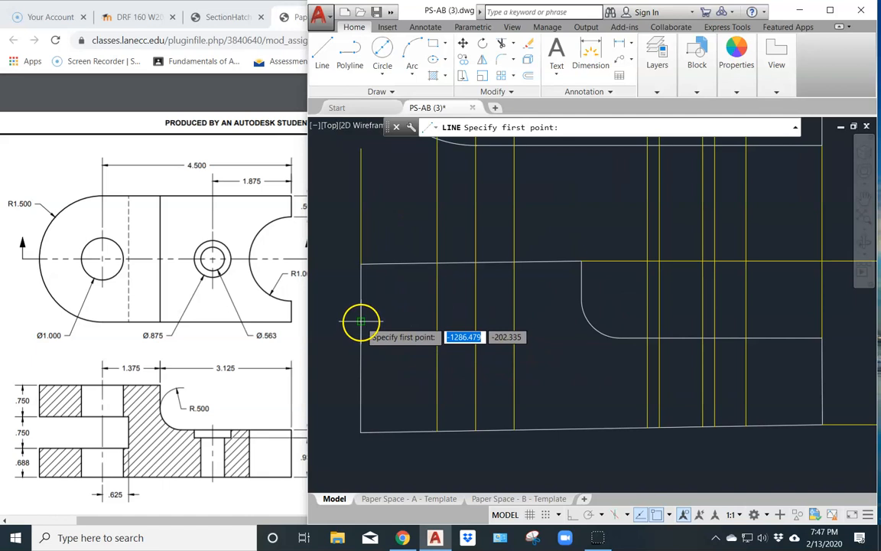
click(361, 321)
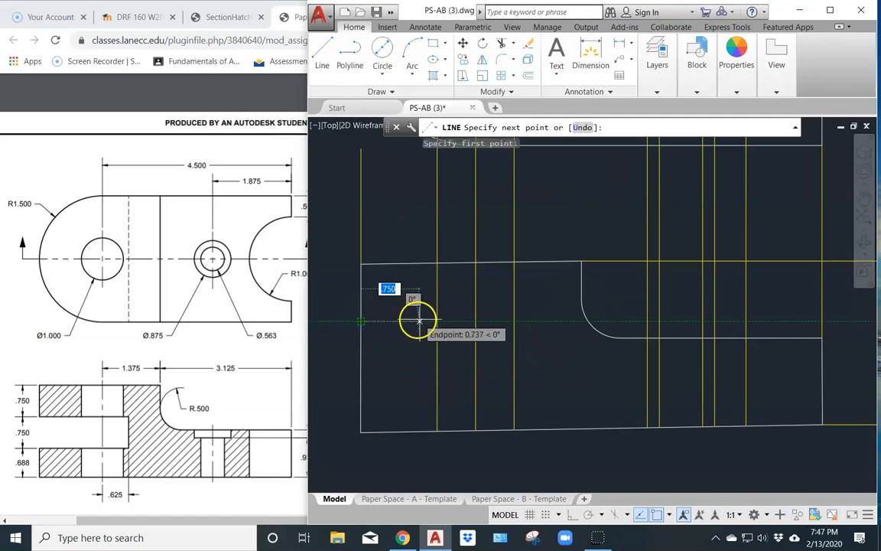
click(475, 321)
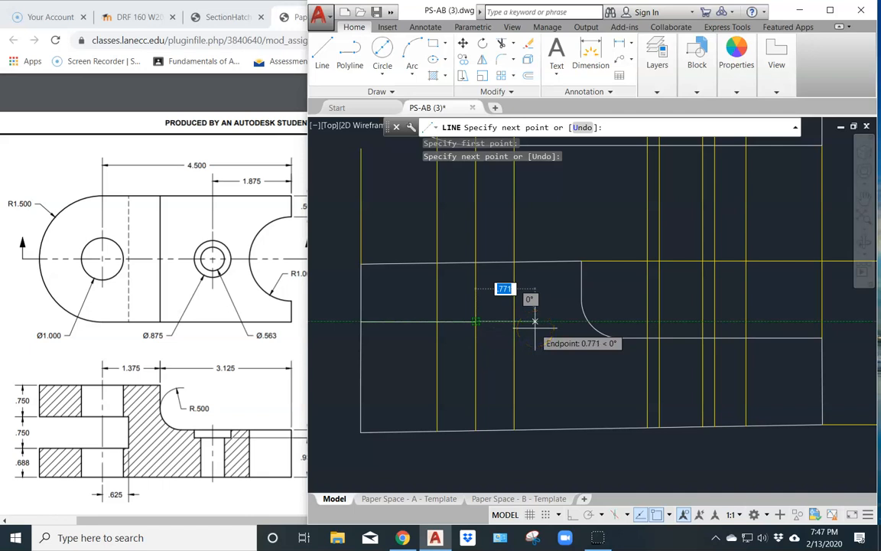
text(.625)
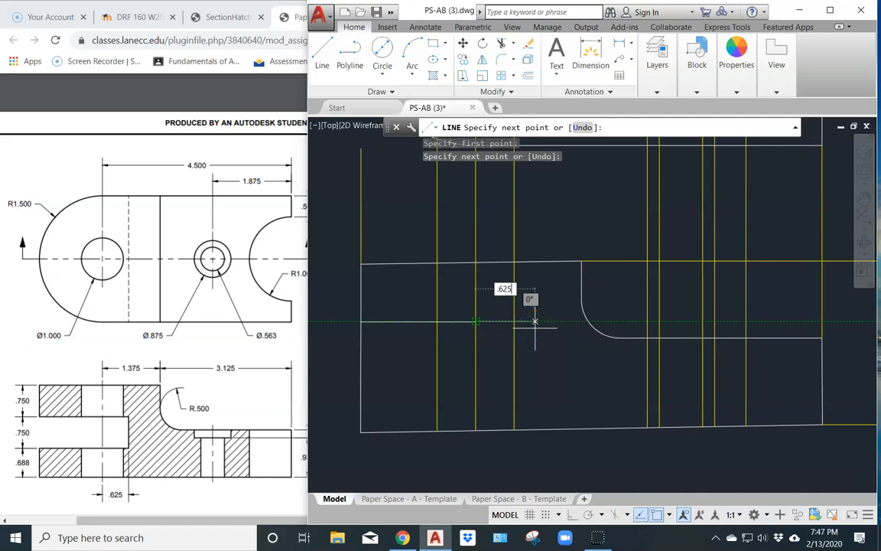
key(Return)
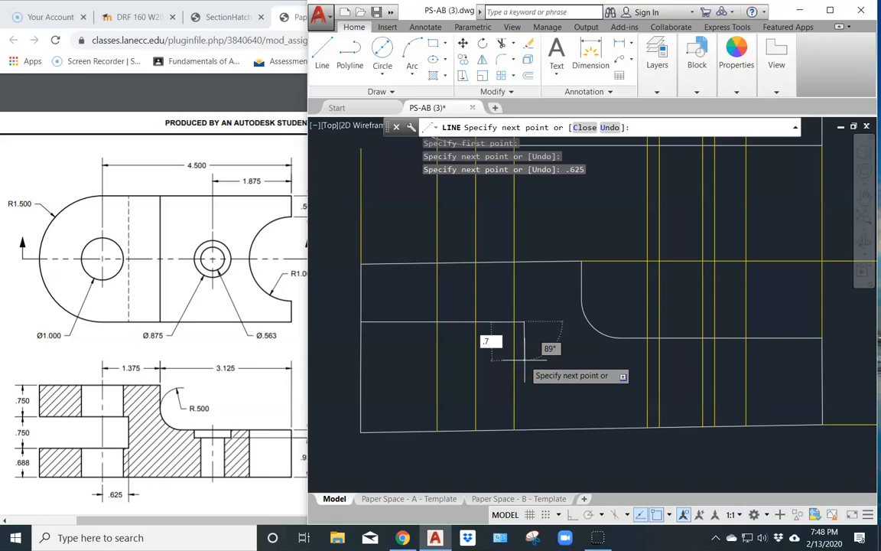
key(Return)
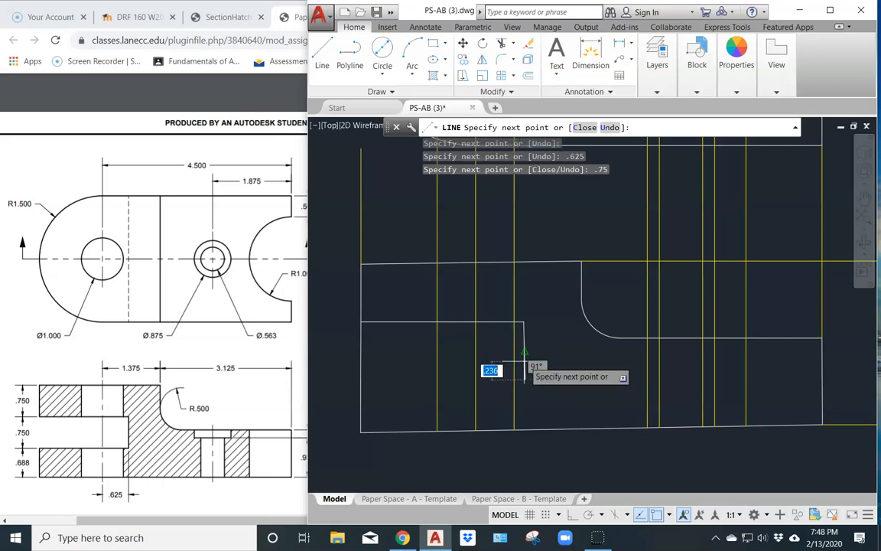
right_click(567, 381)
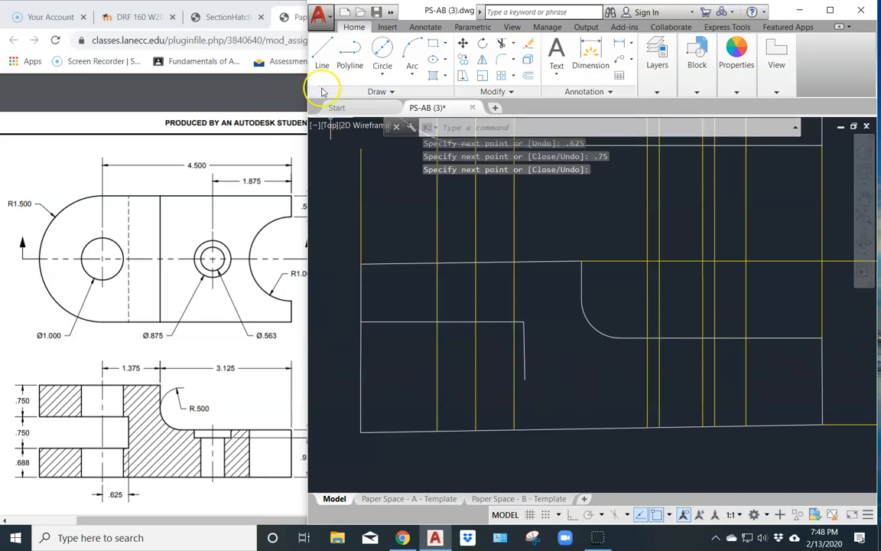
Step: Draw the slot's lower edge from the section's left edge to the bottom end of the slot's vertical line
click(322, 52)
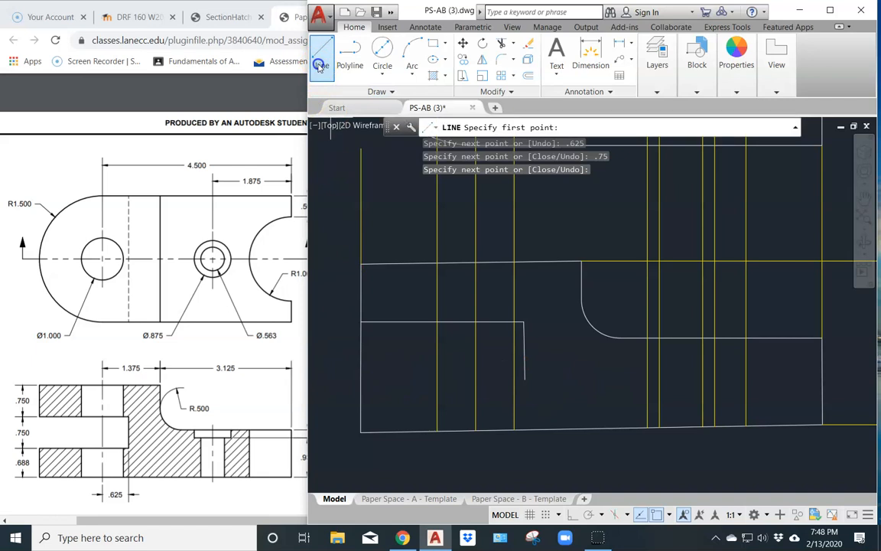
click(359, 379)
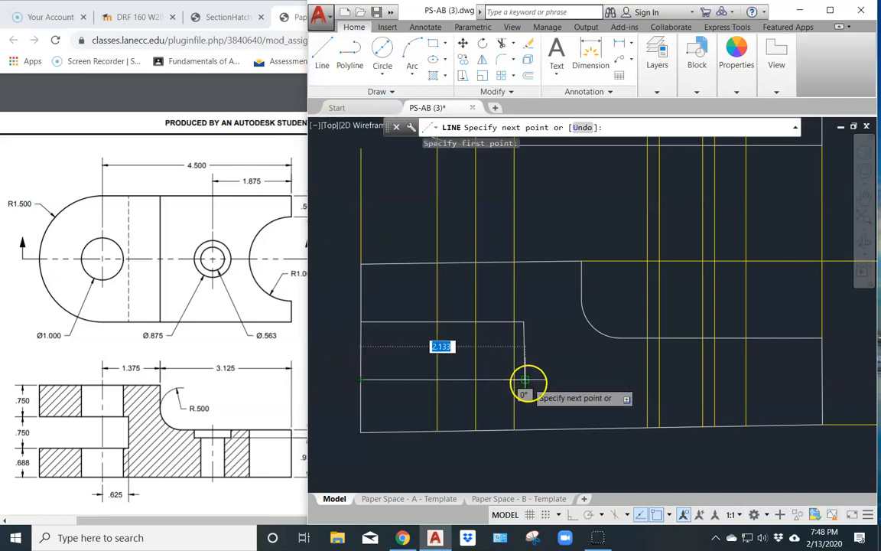
click(525, 380)
key(Return)
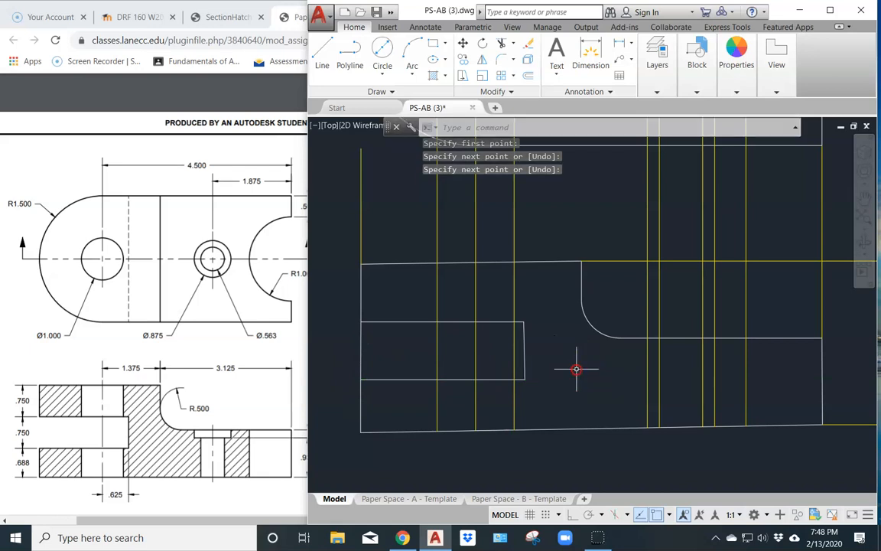
Step: Erase the left edge segment closing the slot opening and the construction line through the 1.000 diameter hole's centre
click(360, 352)
key(Delete)
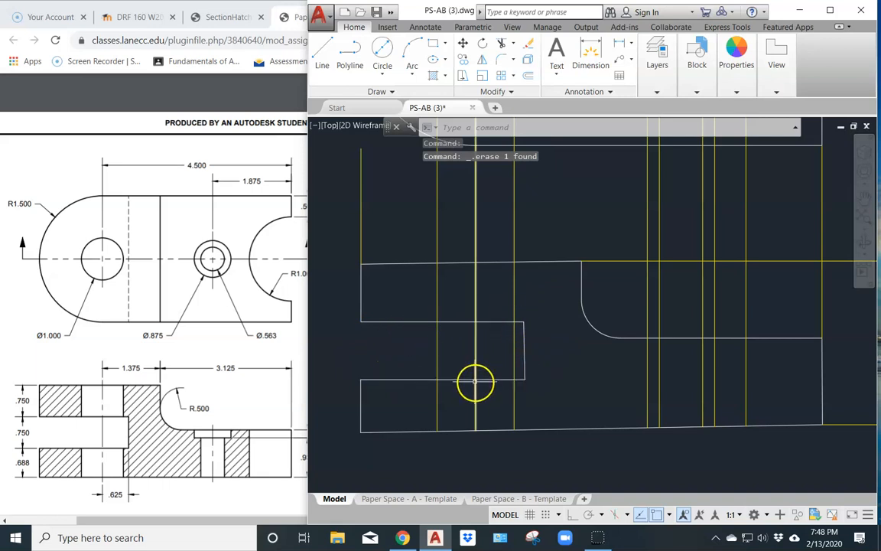
click(476, 344)
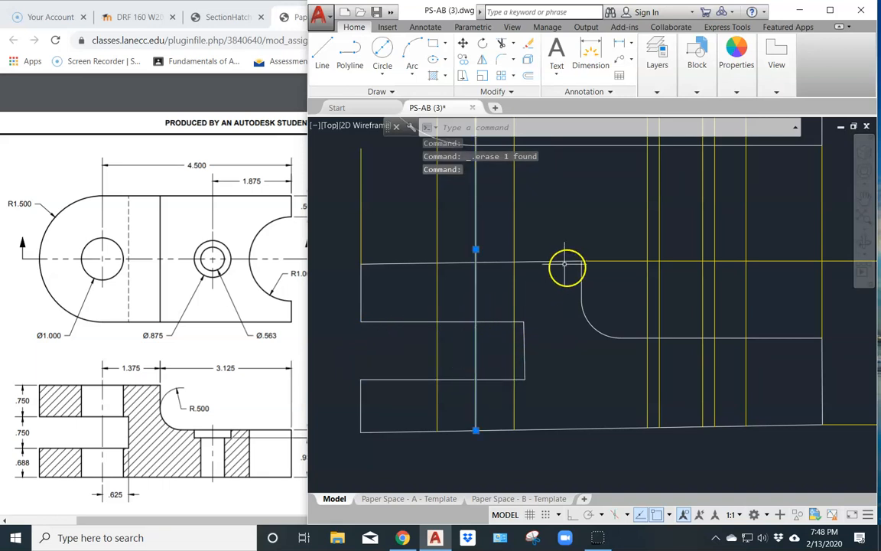
key(Delete)
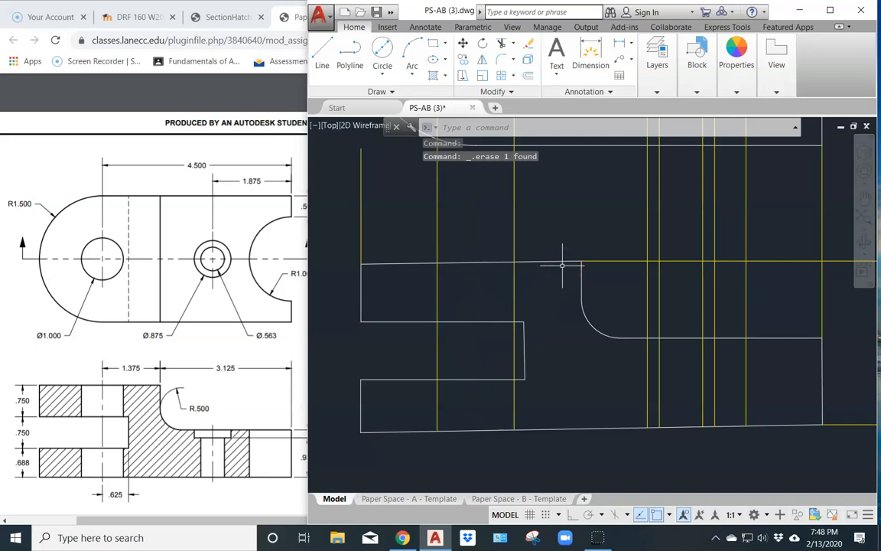
Step: Draw the 1.000 diameter hole's two vertical edges from the slot's upper edge up to the section's top edge
scroll(521, 301, down, 5)
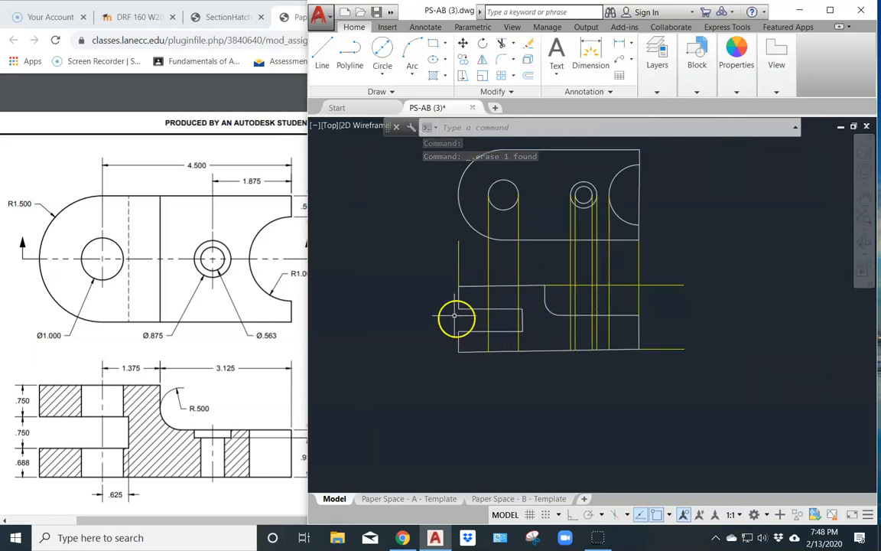
scroll(453, 312, up, 2)
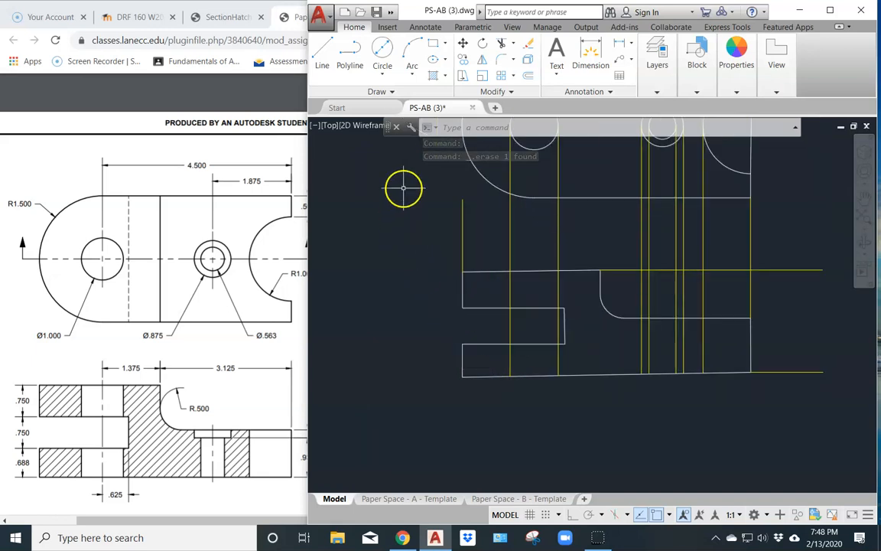
click(330, 77)
scroll(516, 344, up, 2)
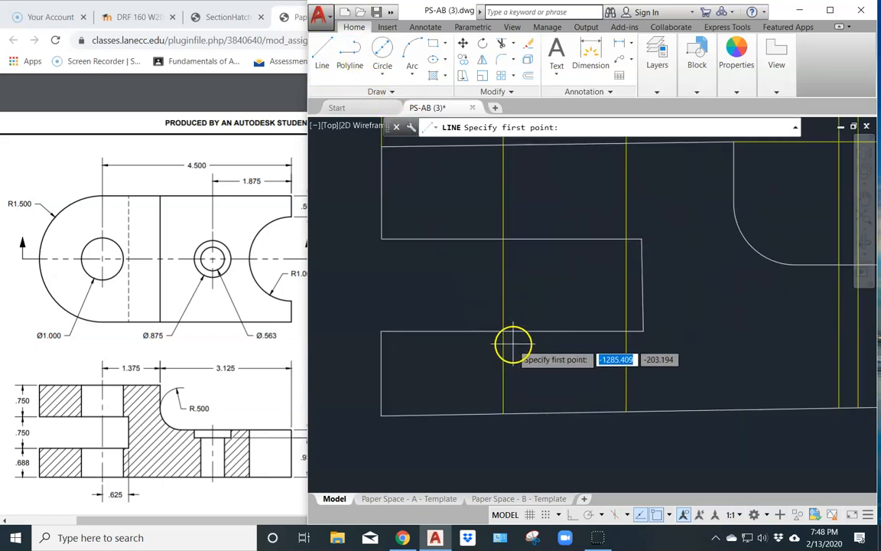
click(503, 239)
middle_drag(507, 159, 497, 187)
click(500, 204)
key(Return)
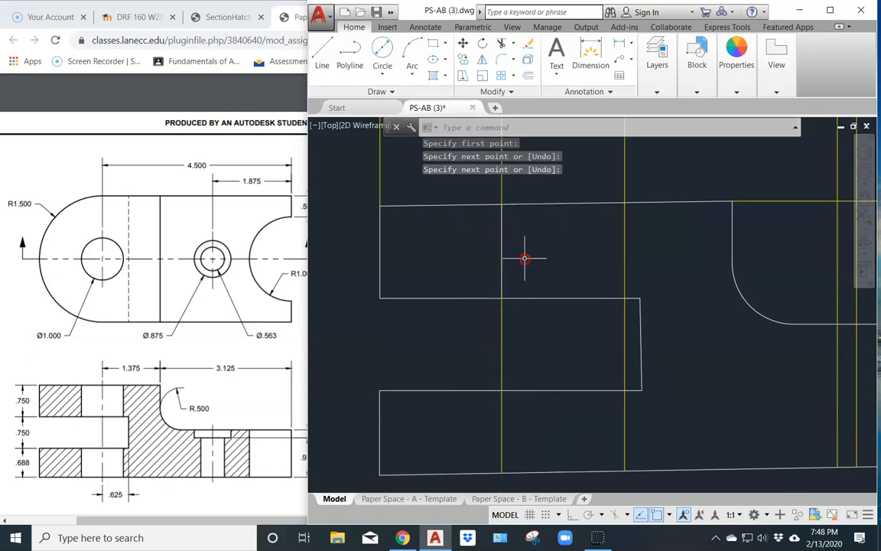
key(Return)
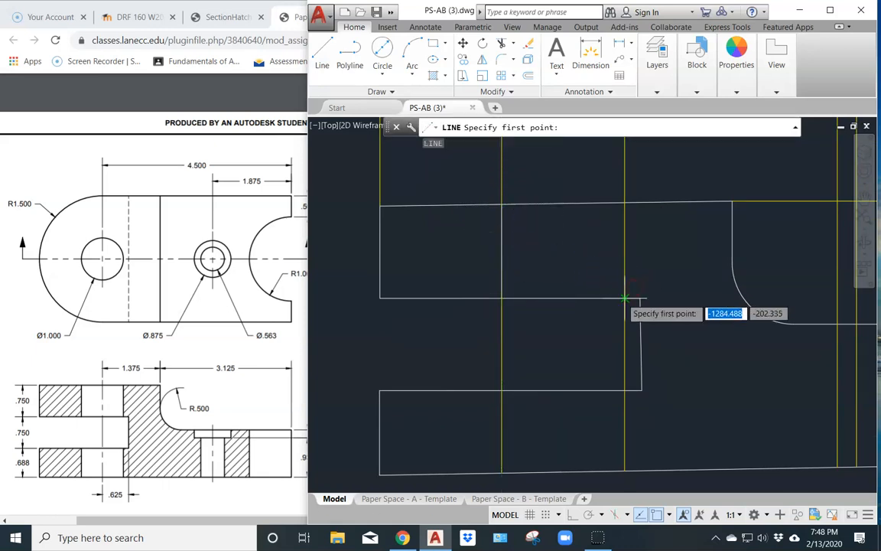
click(624, 298)
click(624, 204)
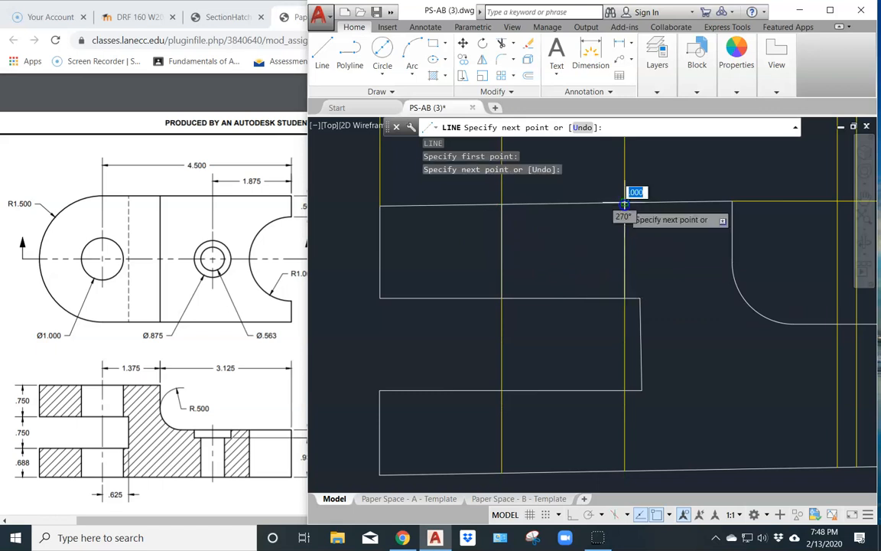
key(Return)
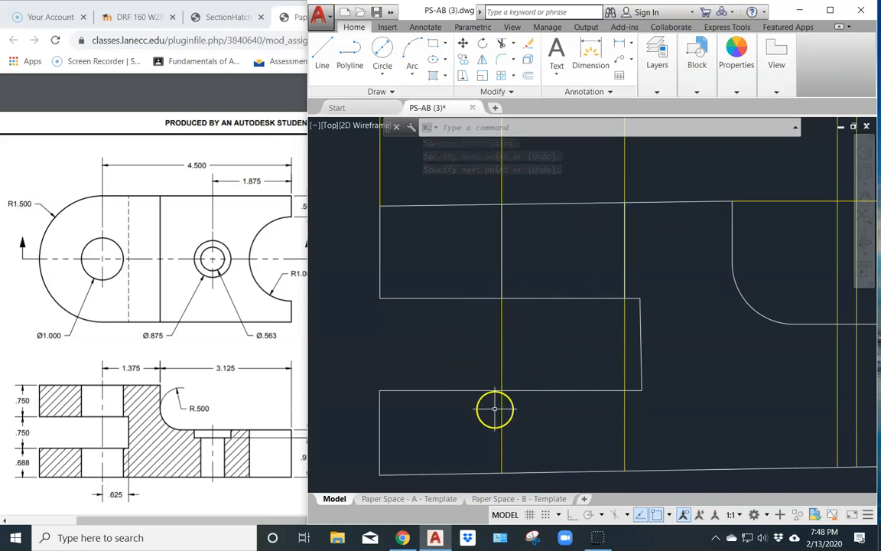
Step: Draw the 1.000 diameter hole's two vertical edges from the slot's lower edge down to the section's bottom edge
key(Return)
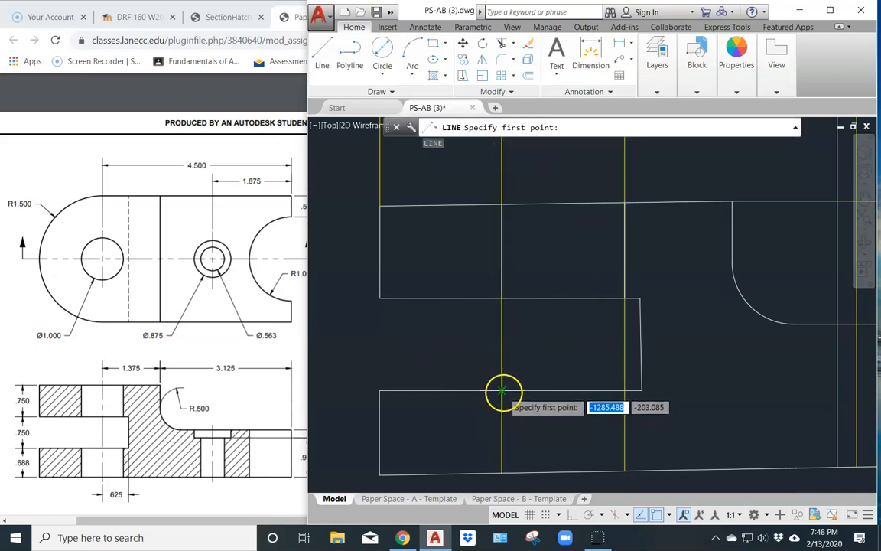
click(501, 390)
click(501, 468)
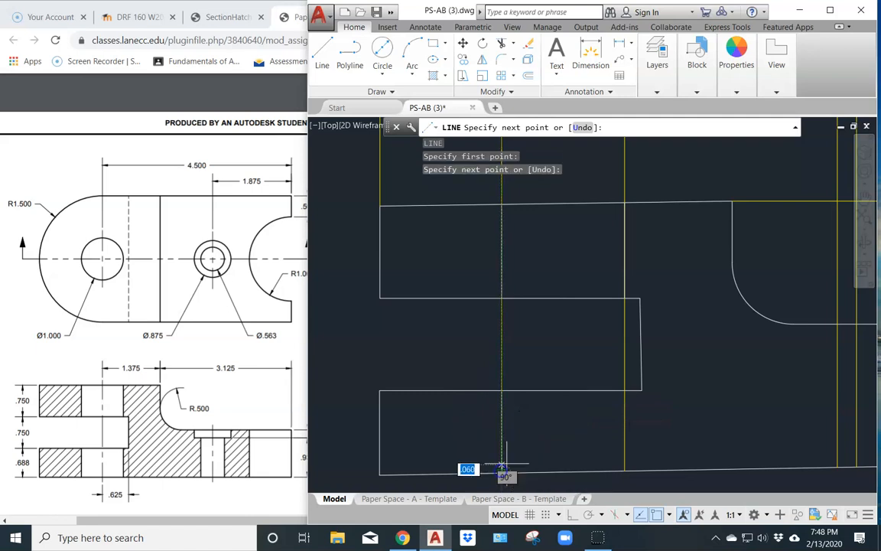
key(Return)
key(Return)
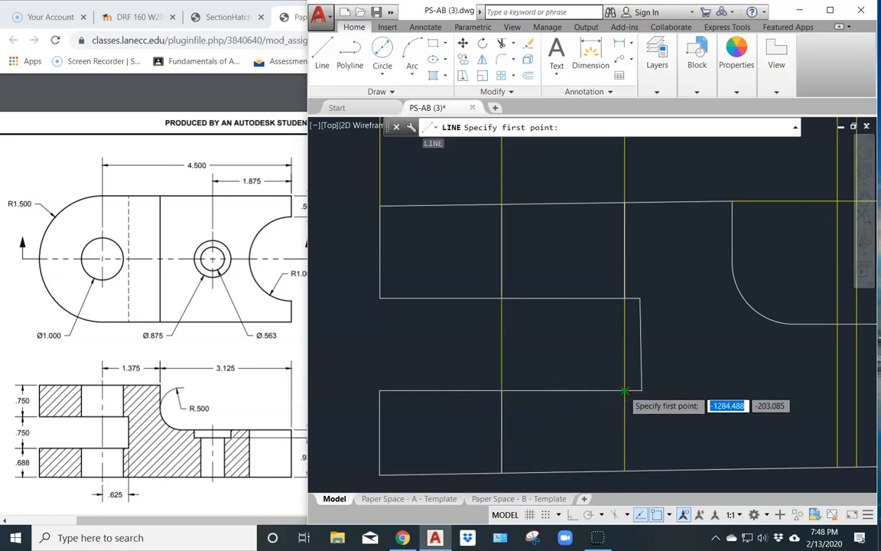
click(624, 390)
click(624, 468)
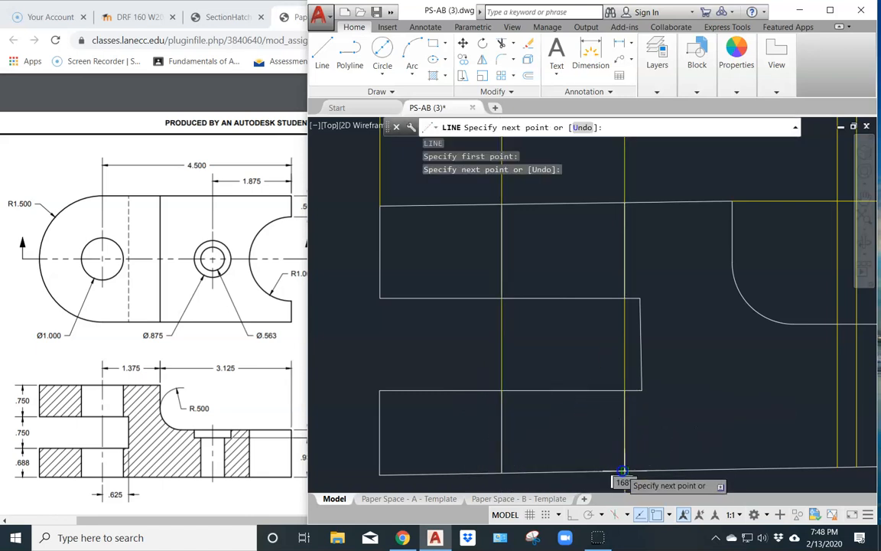
key(Return)
Step: Draw the cutout arc's vertical edge in the section from the step surface down to the bottom edge
scroll(727, 367, down, 5)
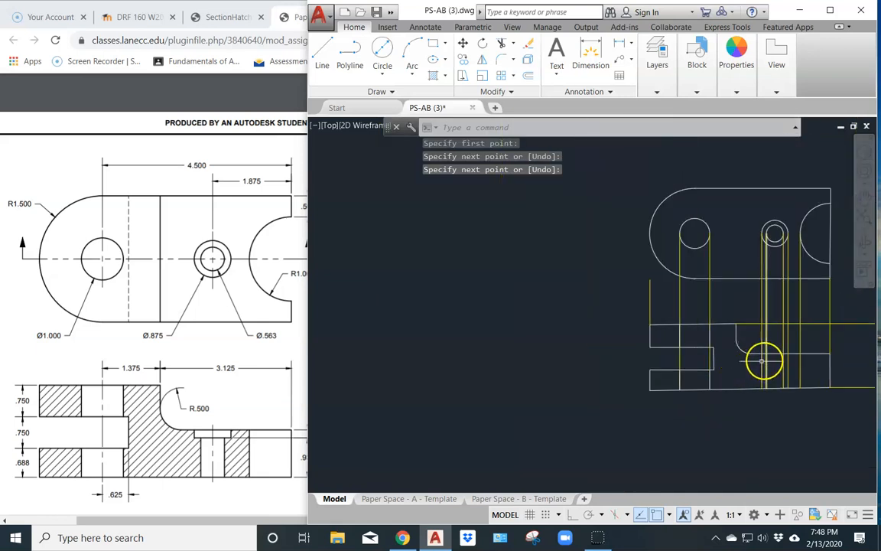
middle_drag(765, 362, 477, 359)
key(Return)
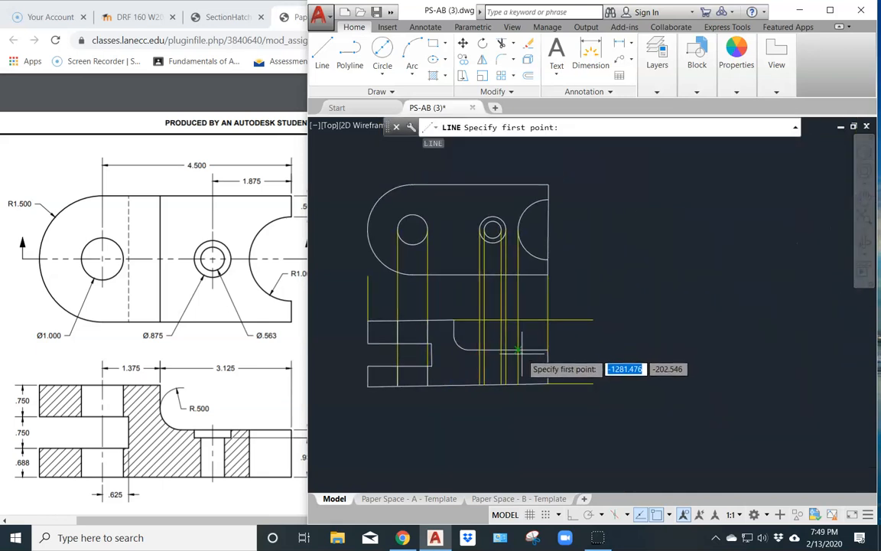
click(517, 348)
click(517, 384)
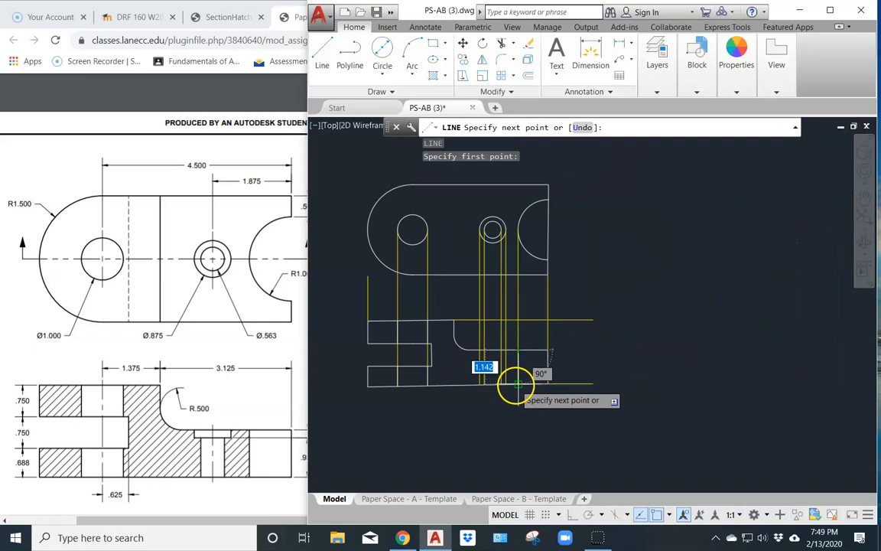
key(Return)
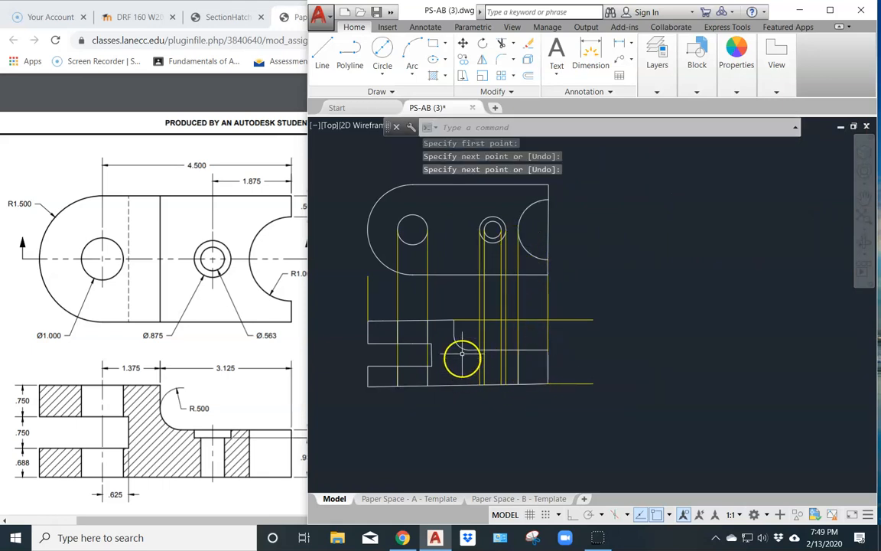
Step: Draw a vertical line along the .875 diameter circle's left projection from the step surface down to the section's bottom edge
scroll(462, 354, up, 4)
text(l)
key(Return)
click(504, 352)
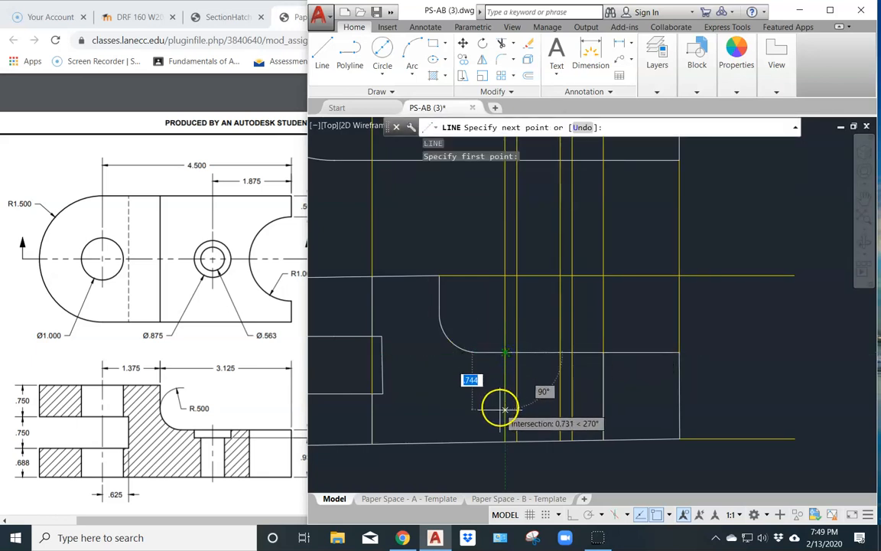
click(505, 440)
key(Return)
Step: Draw the .563 diameter hole's left and right edges from the step surface down to the section's bottom edge
key(Return)
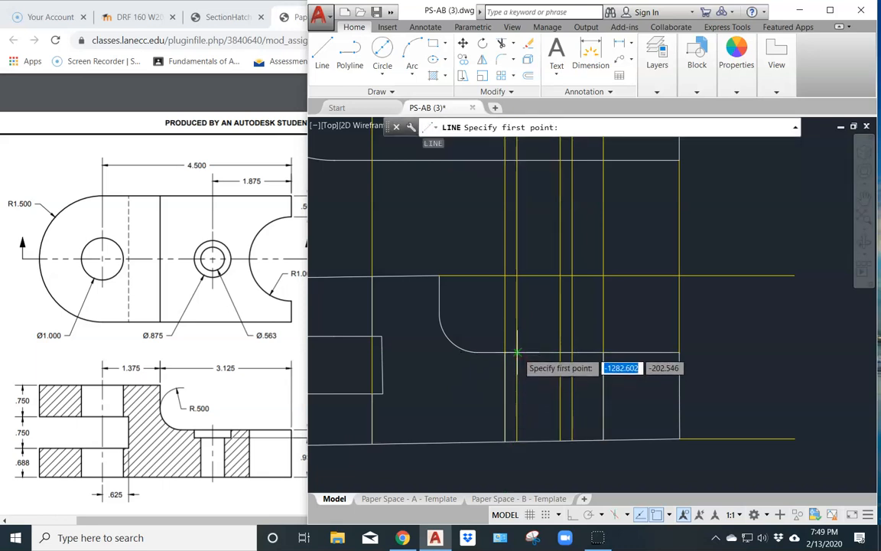
click(517, 352)
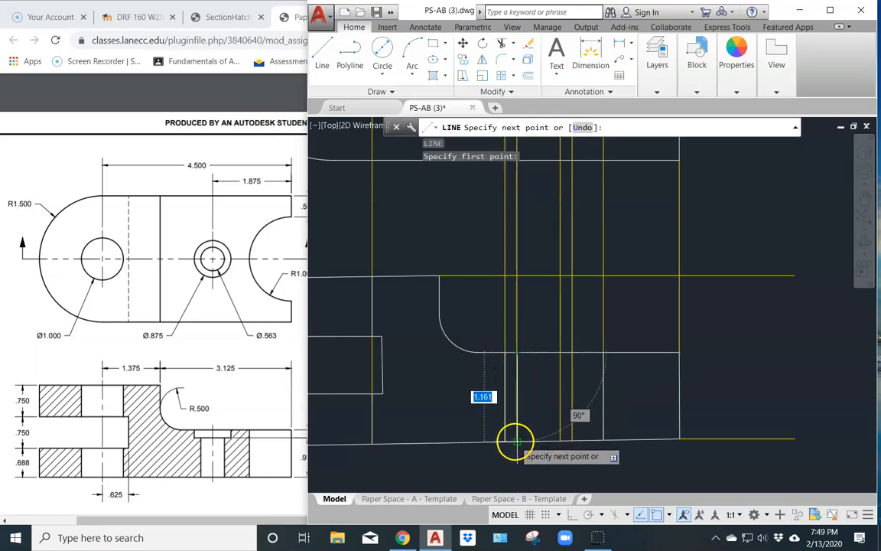
click(517, 440)
key(Return)
key(Return)
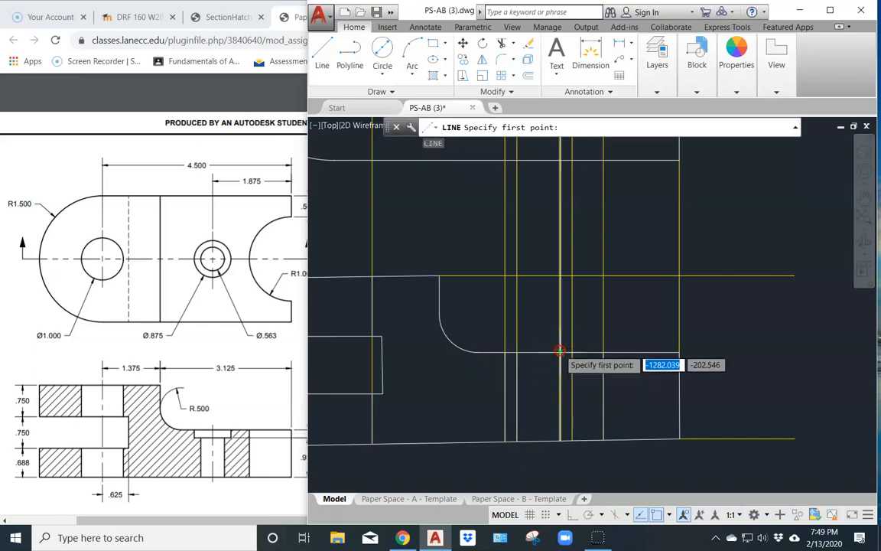
click(560, 352)
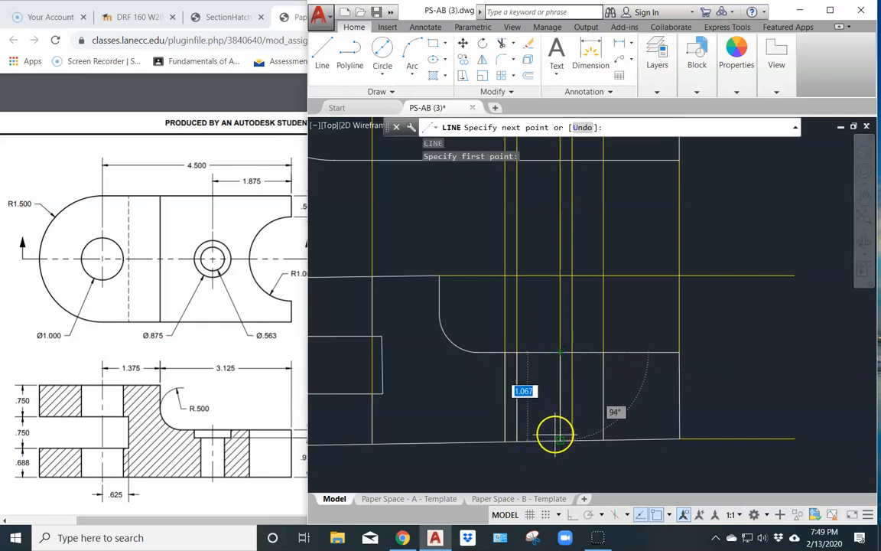
click(560, 440)
key(Return)
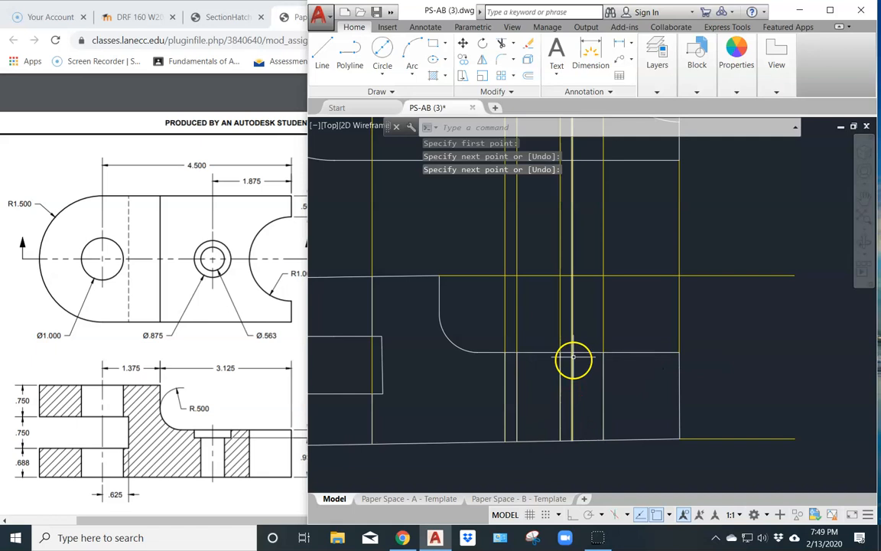
Step: Draw a vertical line along the .875 diameter circle's right projection from the step surface down to the section's bottom edge
key(Return)
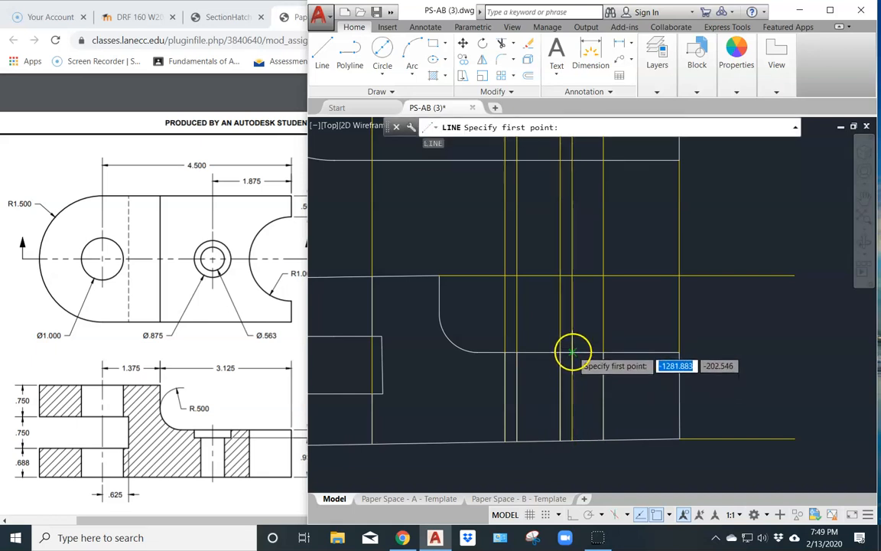
click(573, 352)
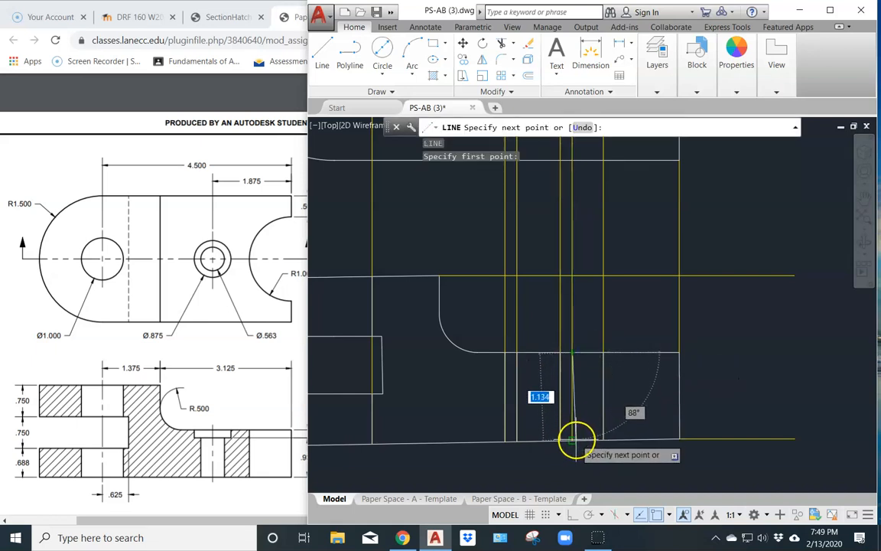
click(573, 440)
key(Return)
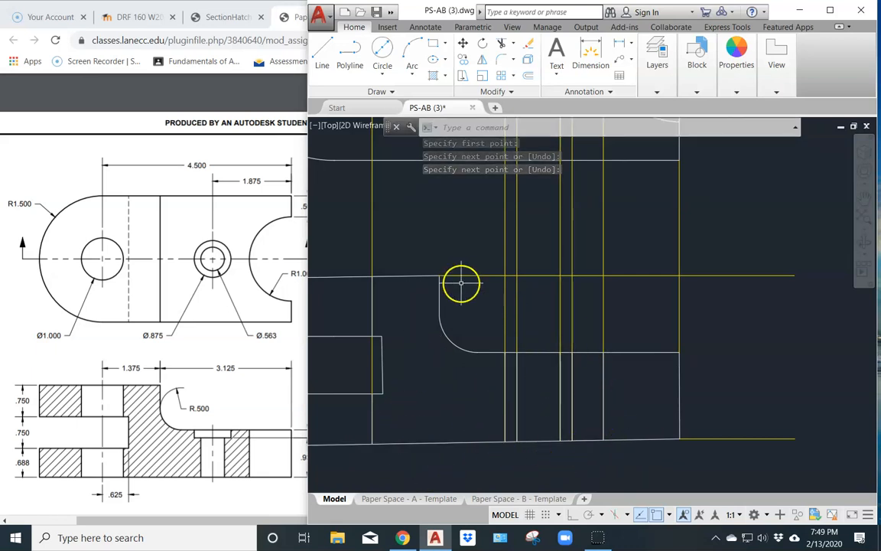
Step: Erase the seven vertical construction lines projected from the 1.000, .875 and .563 diameter circles and the cutout arc into the section
scroll(451, 288, down, 3)
mouse_move(453, 277)
middle_down()
mouse_move(478, 364)
mouse_move(415, 347)
middle_up()
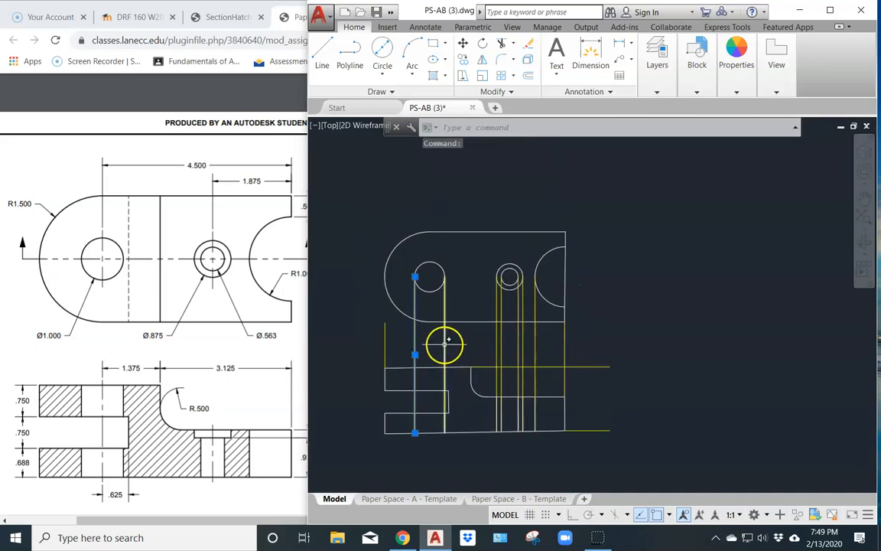
click(445, 343)
click(497, 348)
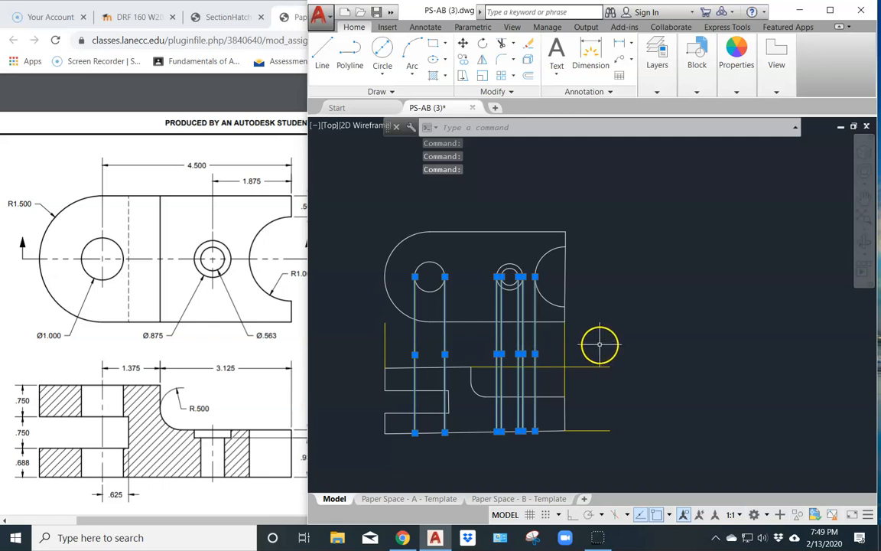
key(Delete)
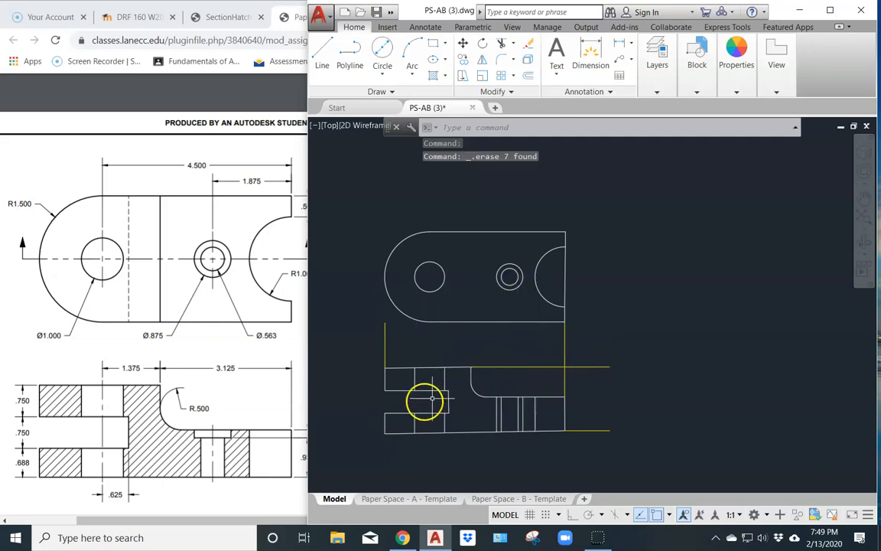